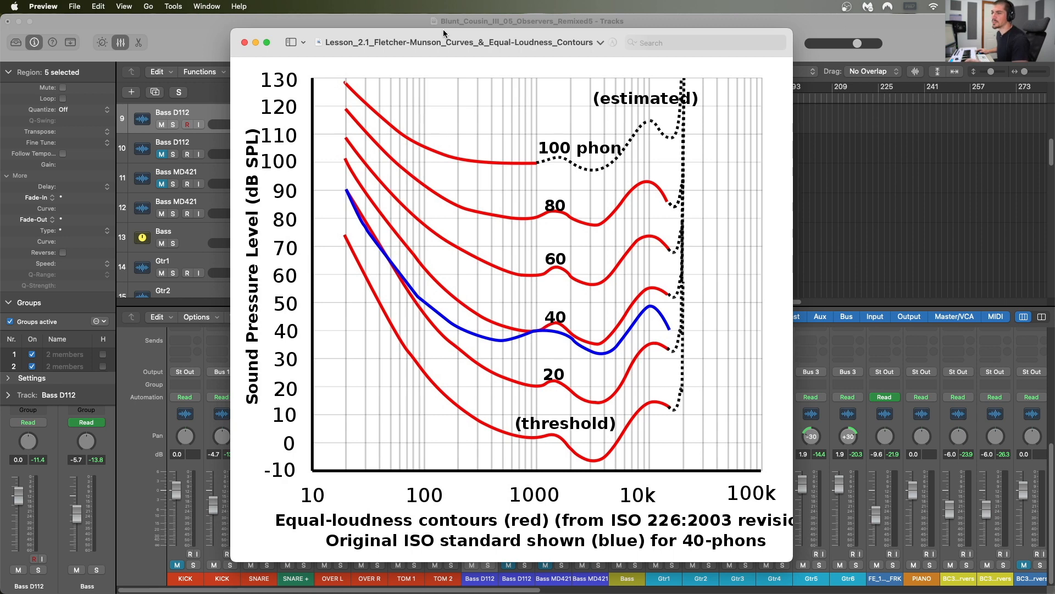
# Step: Move the equal-loudness contours chart aside and close its window
pyautogui.moveTo(443, 31); pyautogui.dragTo(488, 27)
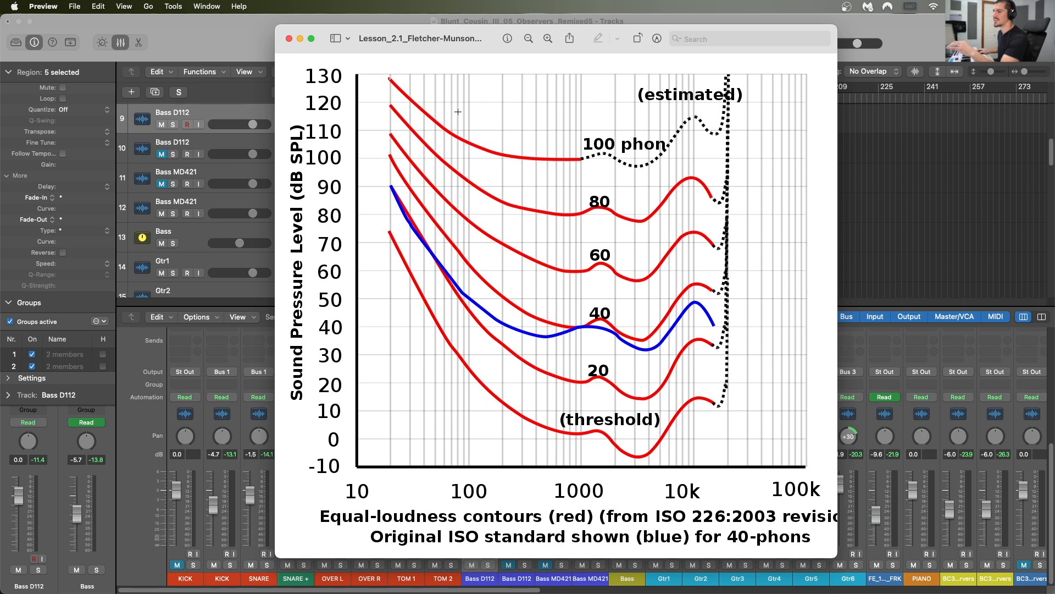
pyautogui.click(289, 39)
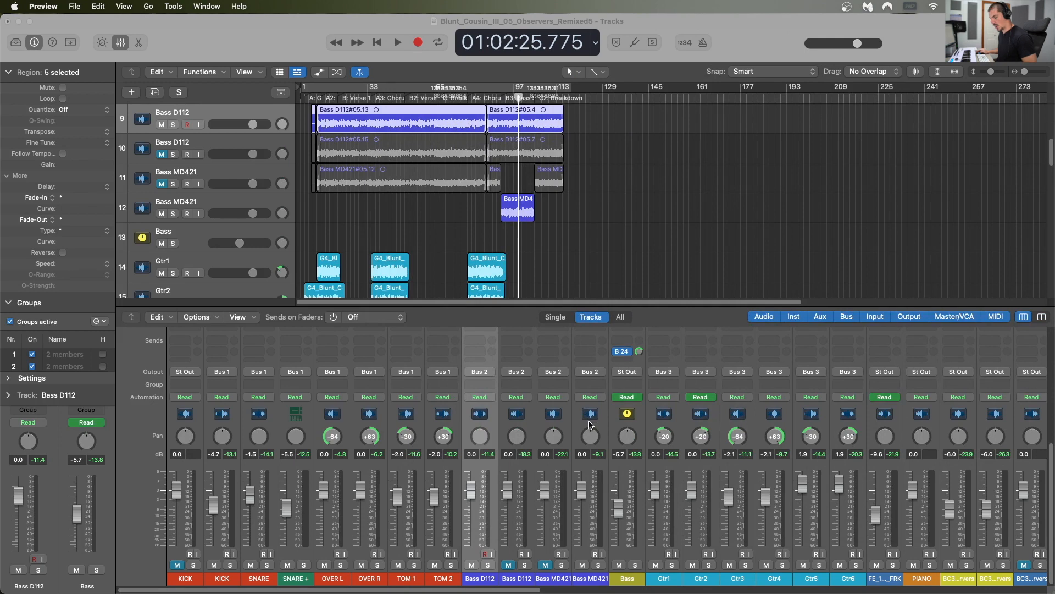
# Step: Select the BC_Observers channel strip in the mixer and open its REFERENCE plug-in
pyautogui.hscroll(10, 588, 417)
pyautogui.hscroll(20, 588, 416)
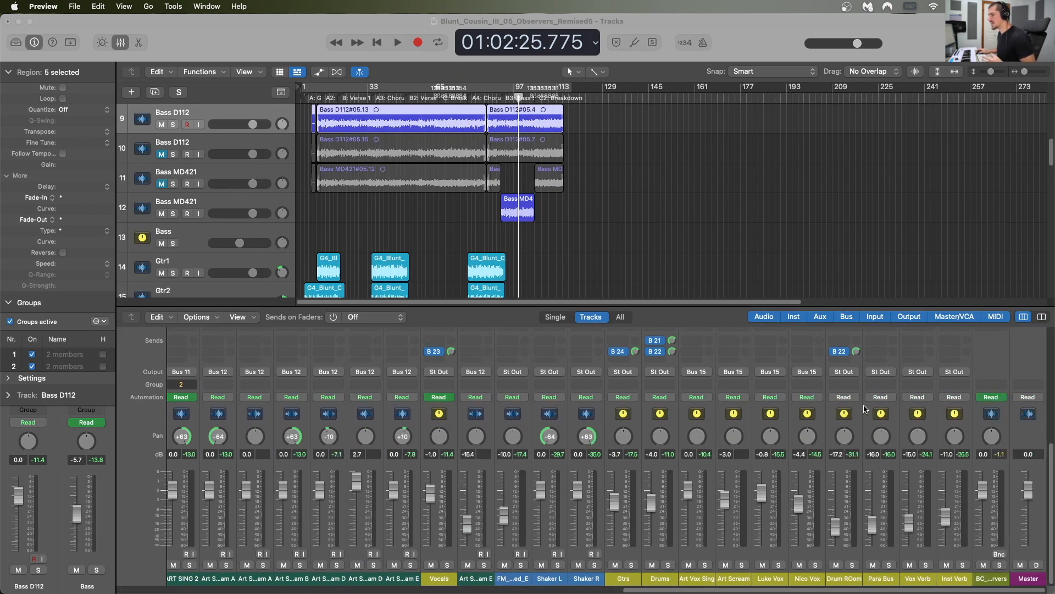
pyautogui.click(1005, 427)
pyautogui.scroll(4, 1004, 427)
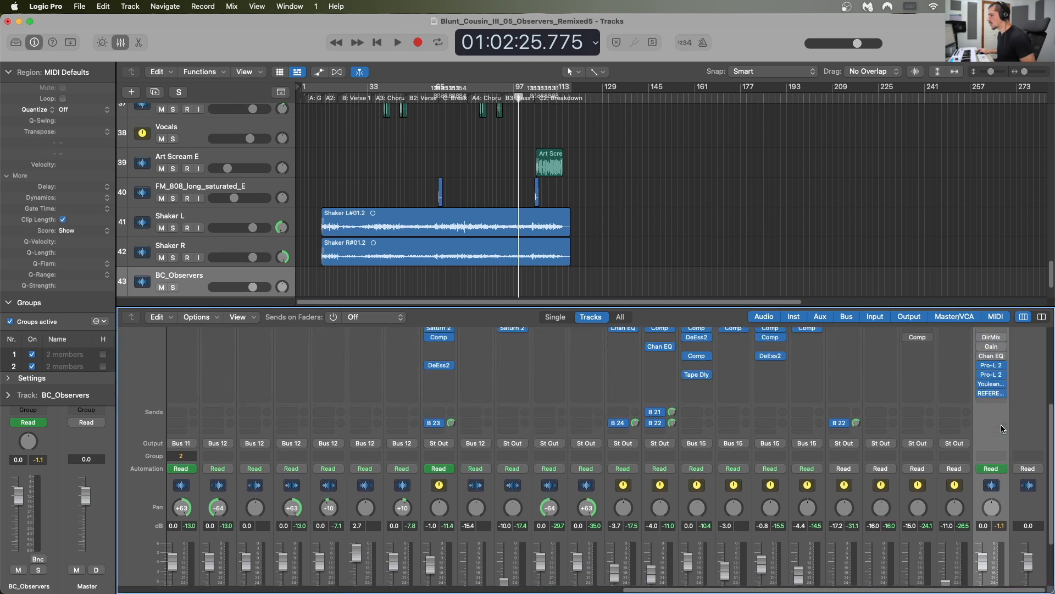
pyautogui.scroll(2, 1002, 429)
pyautogui.click(992, 435)
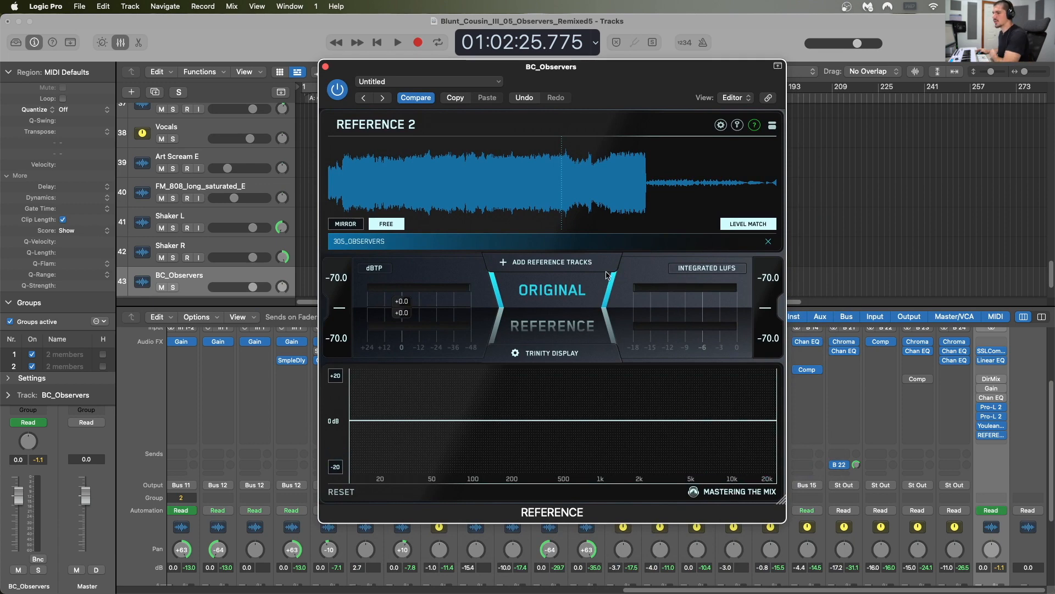
# Step: Compare Original and Reference playback, leaving Reference active, and add a band split at about 300 Hz in the spectrum display
pyautogui.click(553, 292)
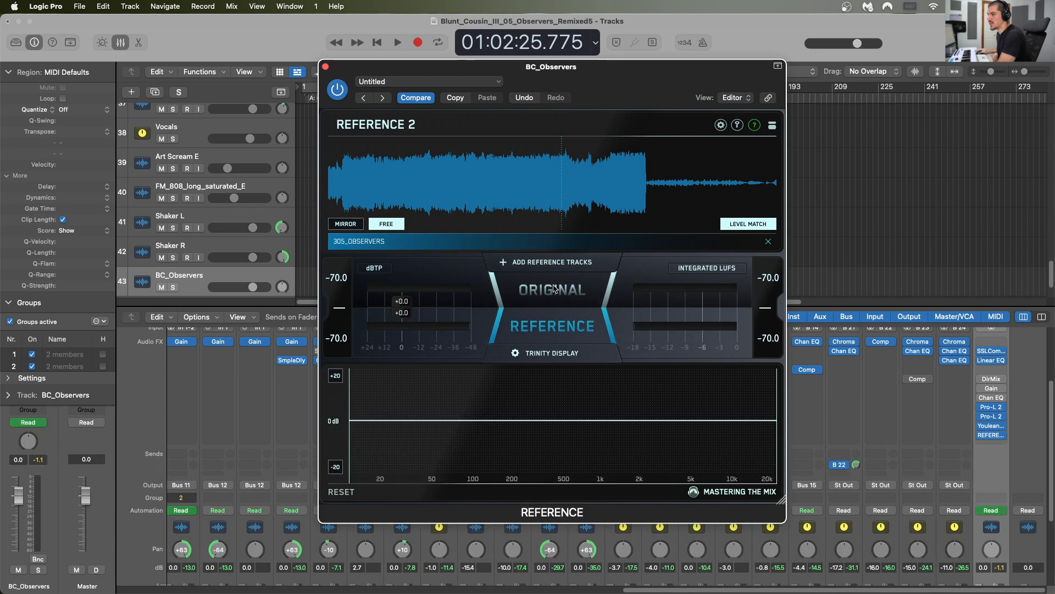
pyautogui.click(552, 287)
pyautogui.click(550, 329)
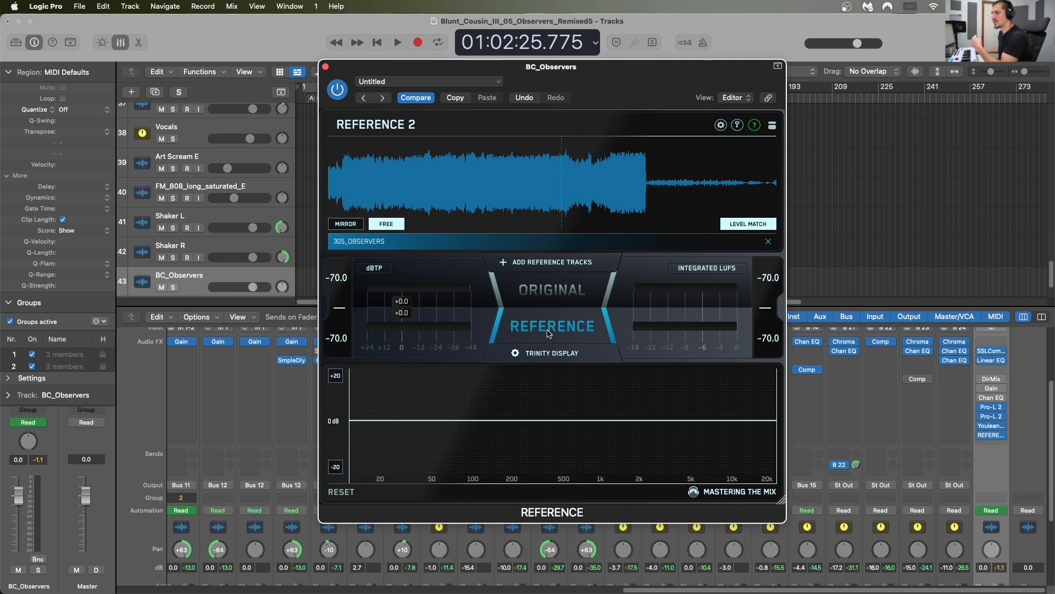
pyautogui.click(401, 400)
pyautogui.moveTo(478, 411); pyautogui.dragTo(534, 410)
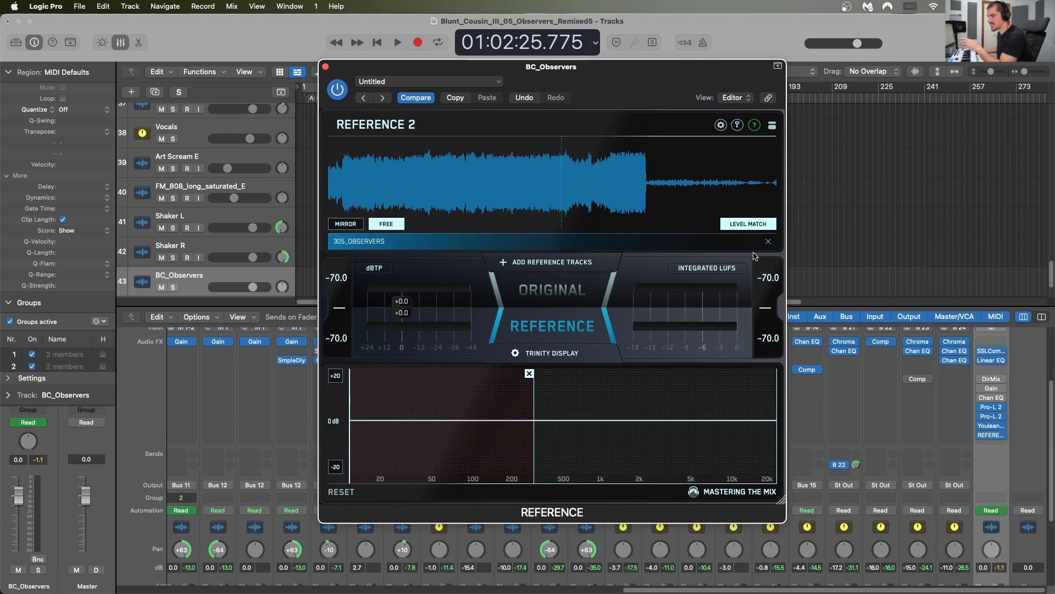
# Step: View the Level Match options without changing them, and close the REFERENCE plug-in window
pyautogui.click(739, 224)
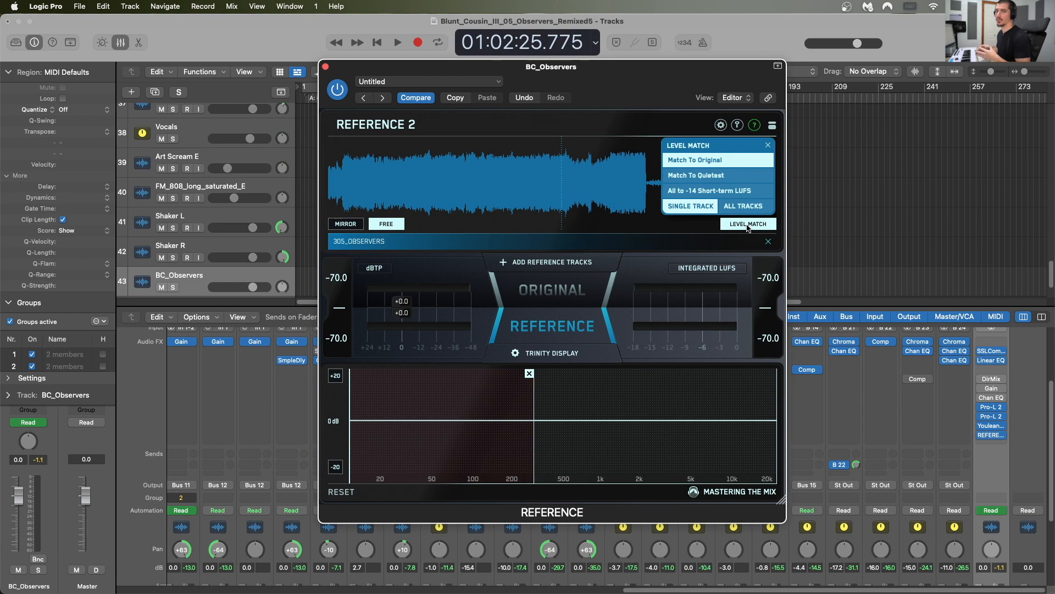
pyautogui.click(747, 225)
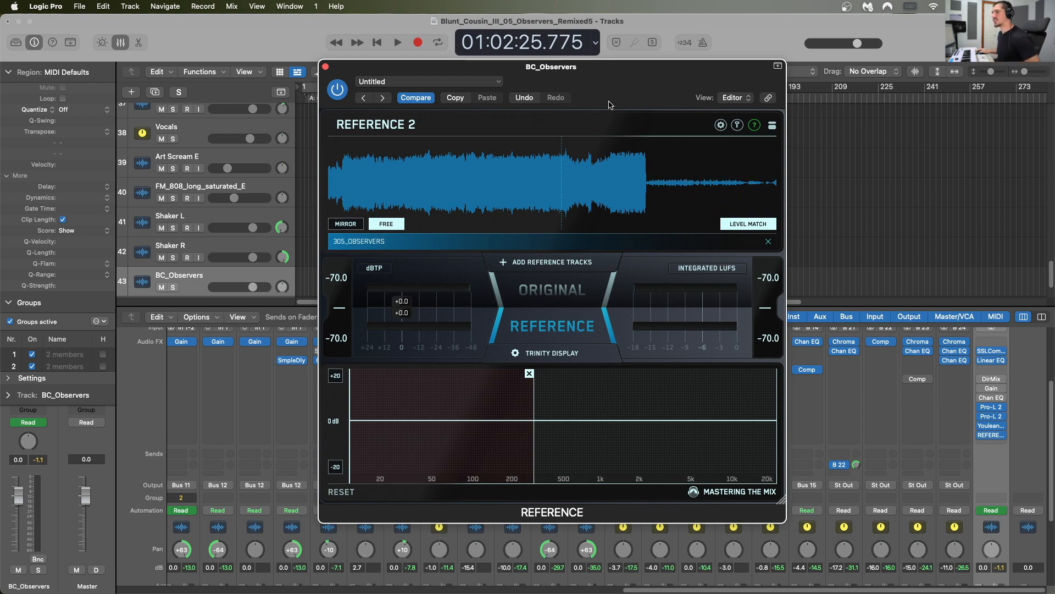
pyautogui.moveTo(607, 91); pyautogui.dragTo(697, 96)
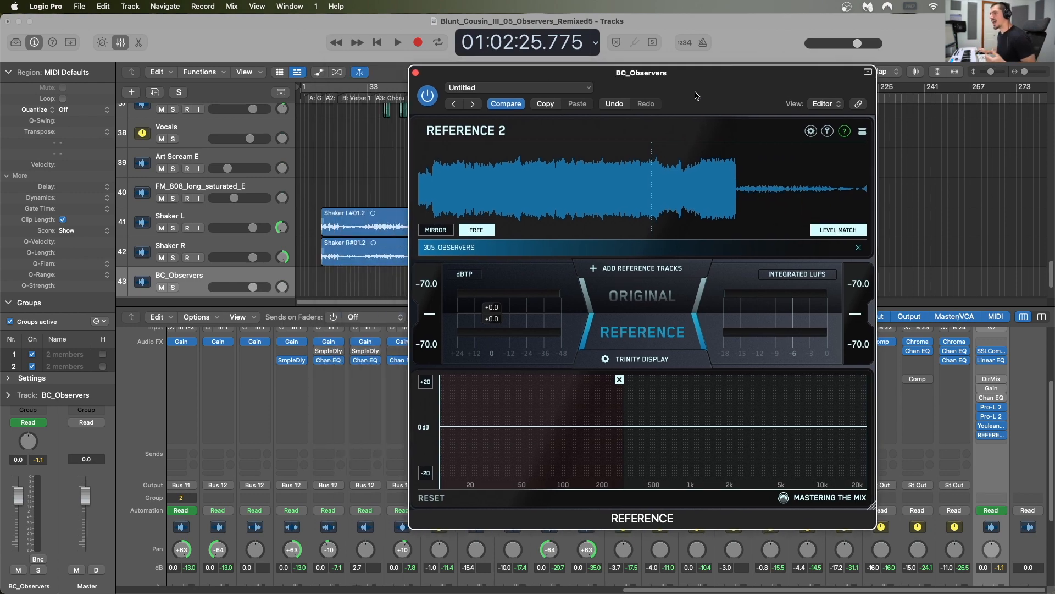
pyautogui.click(416, 73)
# Step: Enlarge the mixer area so the channel strips show their EQ thumbnails above the inserts
pyautogui.scroll(-5, 514, 146)
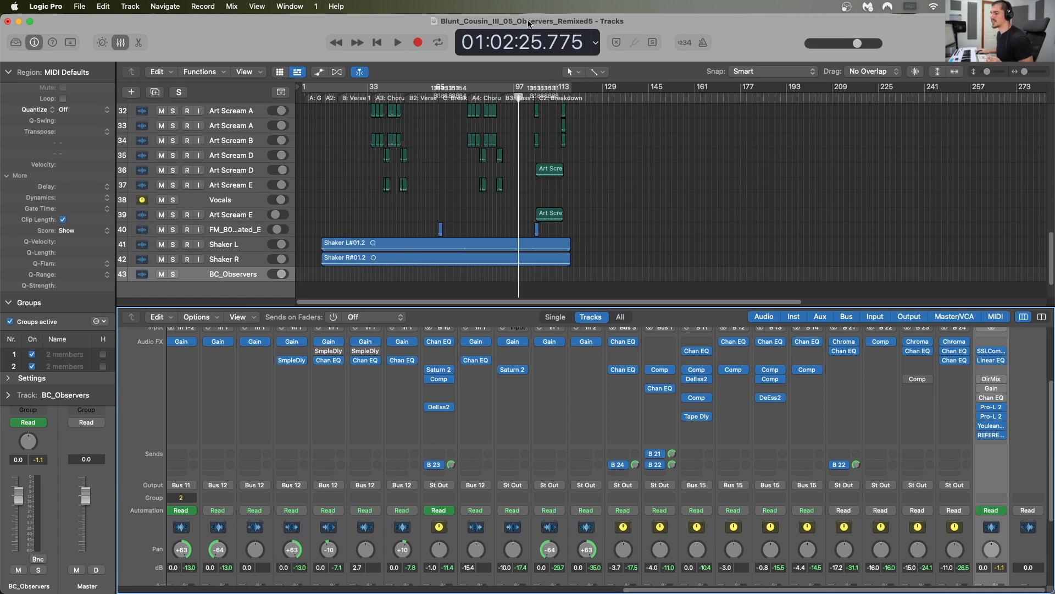
pyautogui.scroll(10, 531, 207)
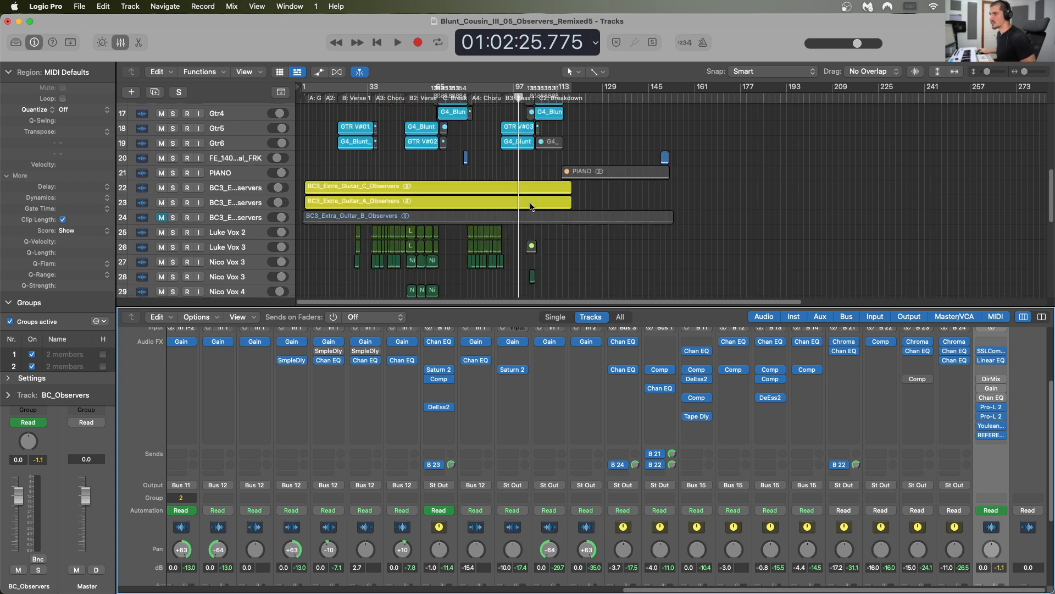
pyautogui.scroll(5, 531, 207)
pyautogui.hscroll(-10, 516, 369)
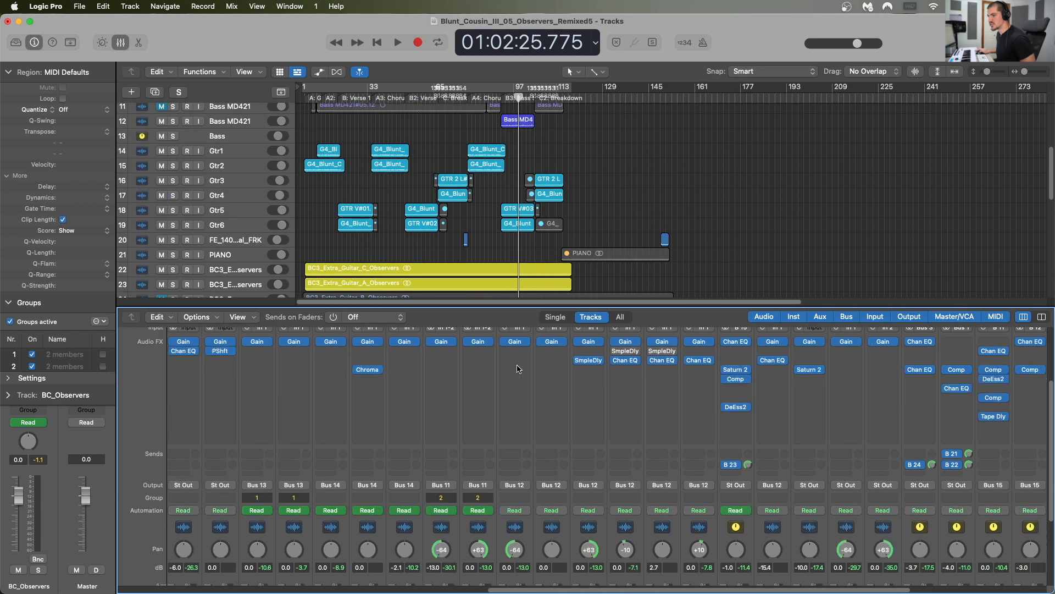
pyautogui.hscroll(-15, 517, 368)
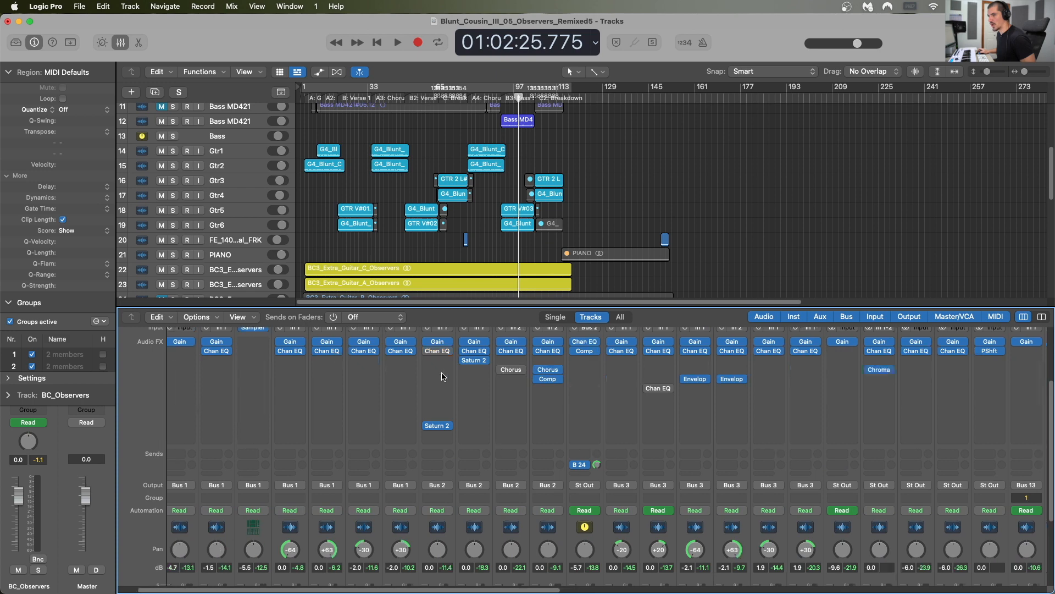
pyautogui.moveTo(385, 307); pyautogui.dragTo(389, 171)
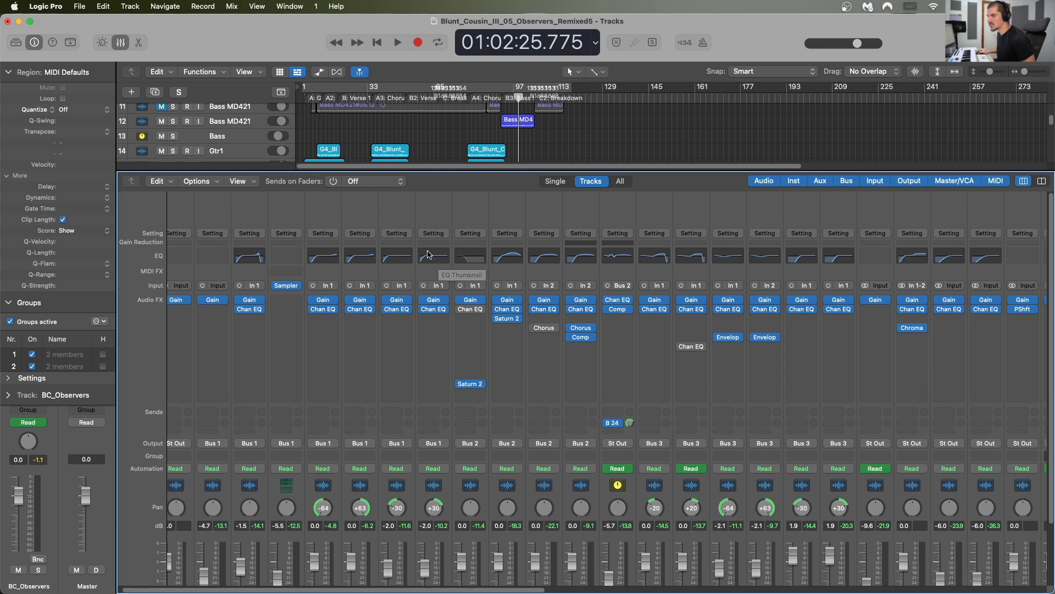
# Step: Examine the EQ curves and inserts across the drum, bass and guitar channels, selecting the SNARE + and first Bass D112 strips
pyautogui.hscroll(3, 448, 257)
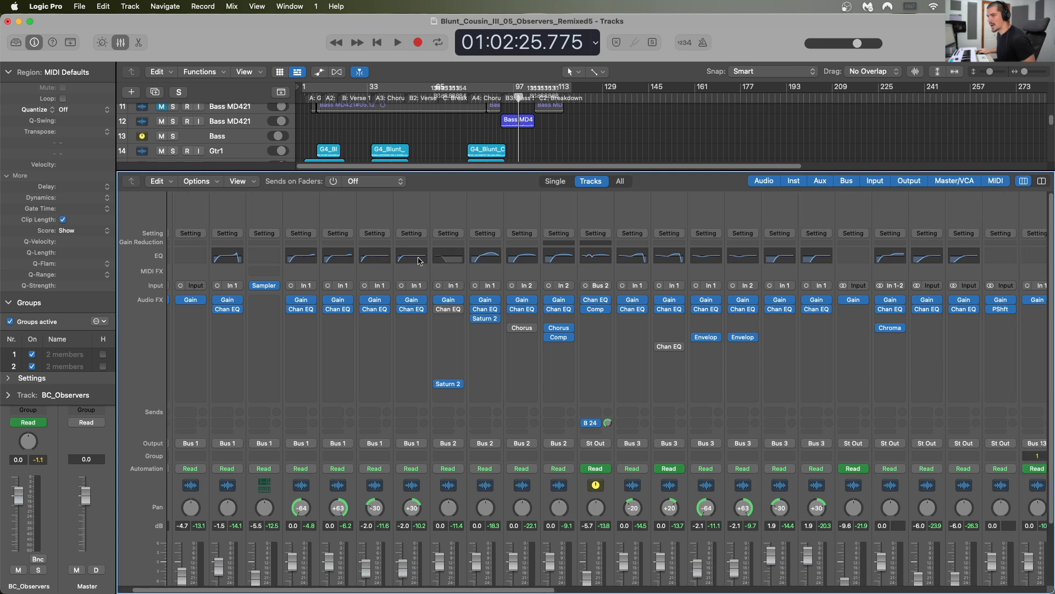
pyautogui.hscroll(3, 462, 263)
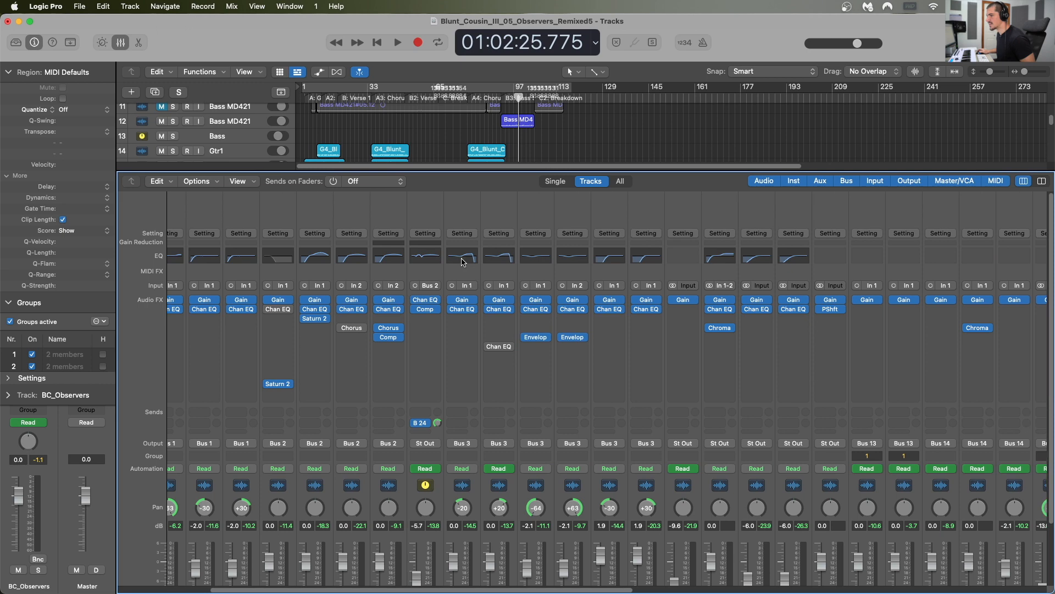
pyautogui.scroll(-3, 195, 295)
pyautogui.hscroll(-3, 195, 295)
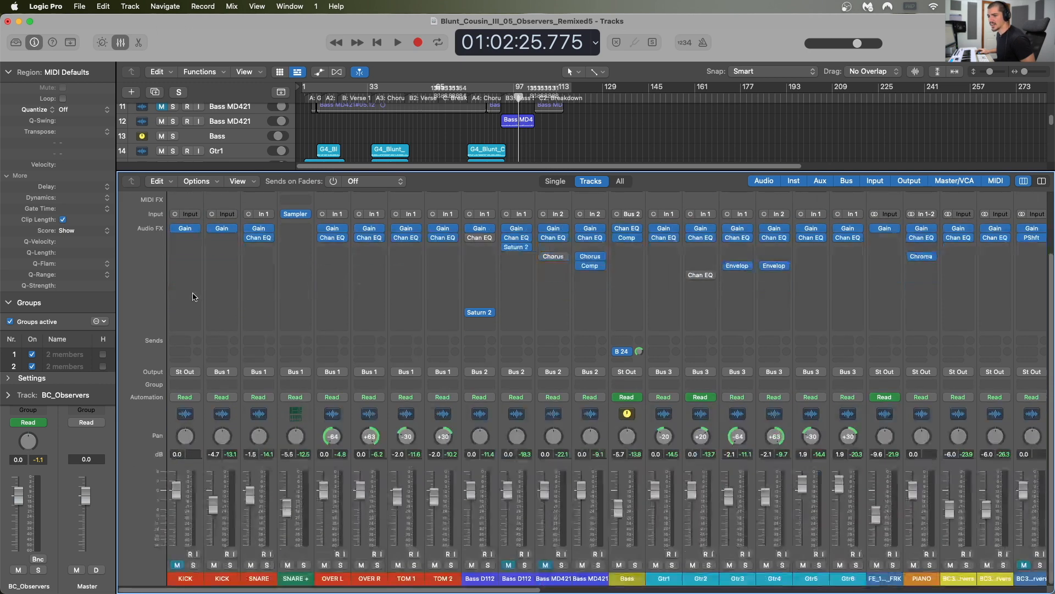
pyautogui.click(305, 417)
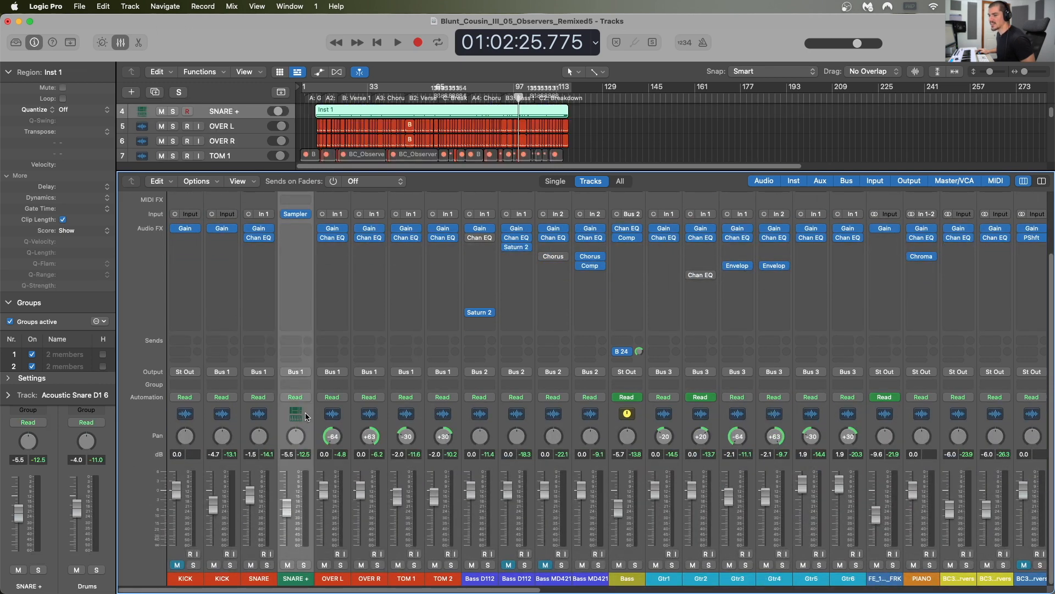
pyautogui.scroll(2, 301, 381)
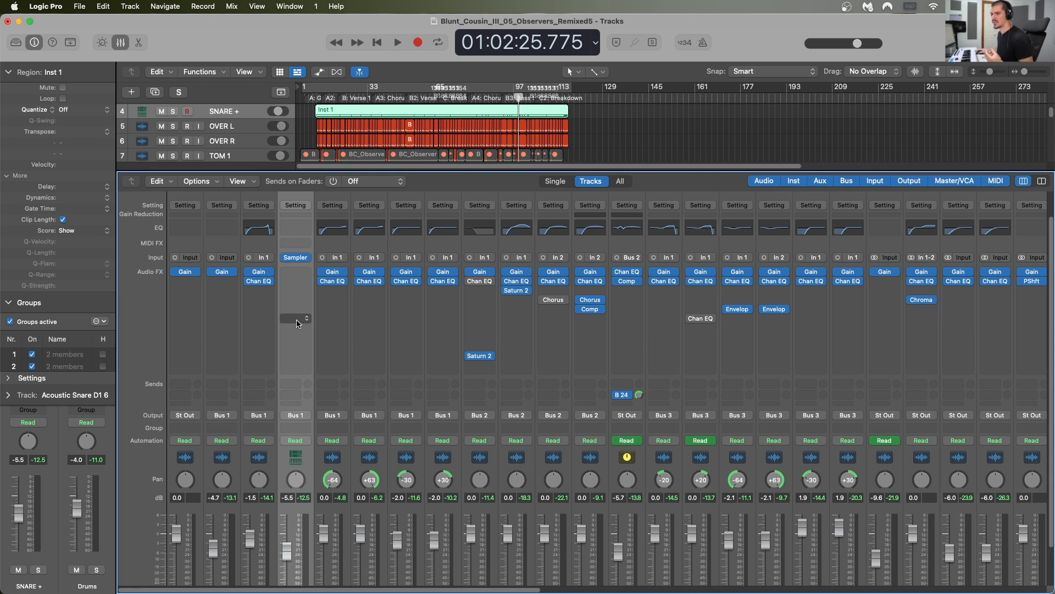
pyautogui.hscroll(3, 297, 323)
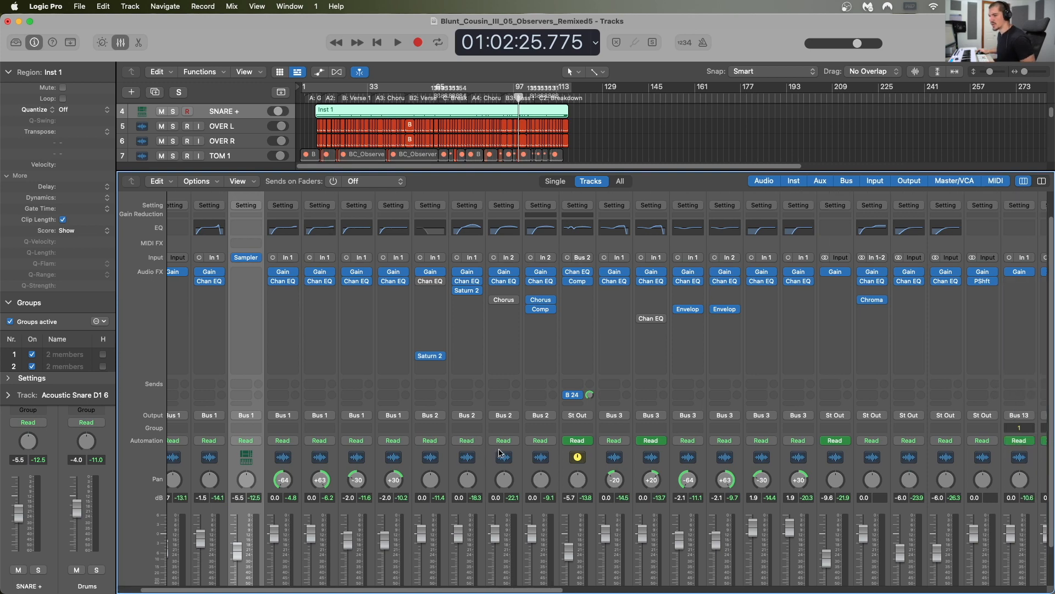
pyautogui.click(444, 476)
pyautogui.scroll(-2, 444, 476)
pyautogui.scroll(3, 443, 477)
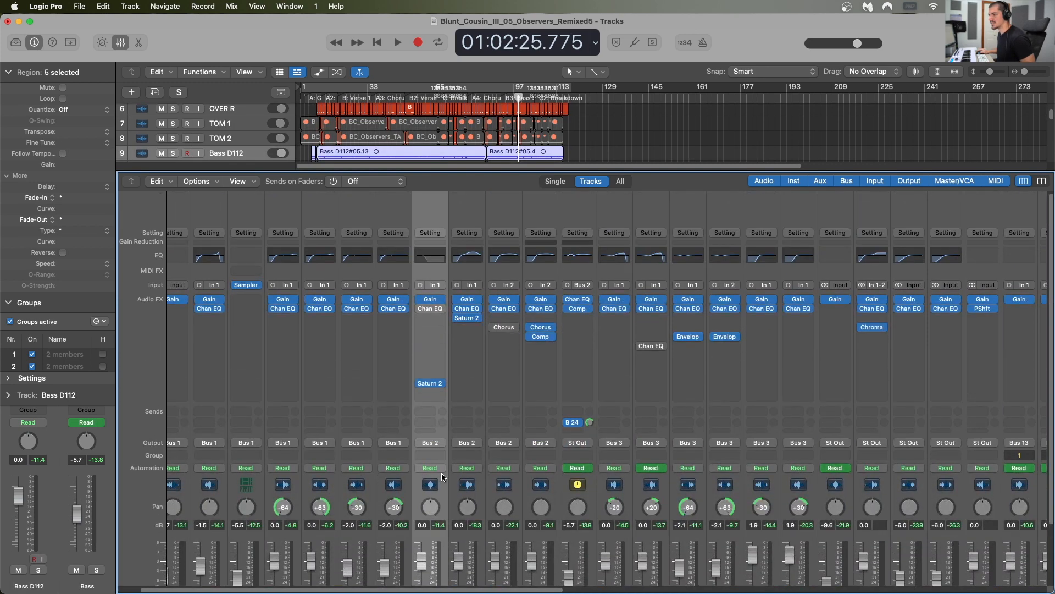
# Step: Inspect the band settings of the Channel EQ on the Bass bus channel and close the plug-in
pyautogui.hscroll(8, 444, 476)
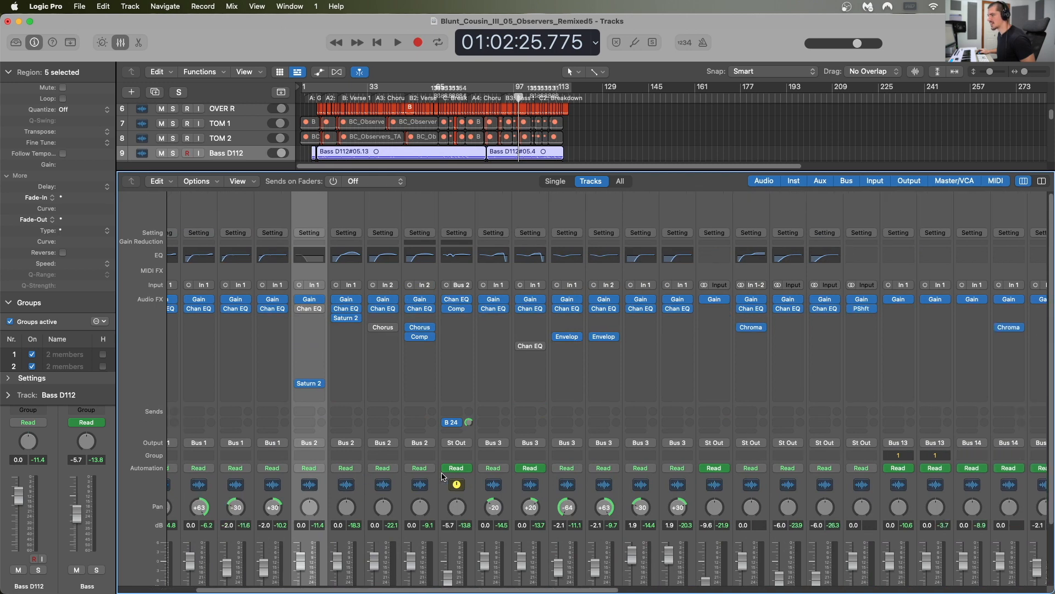
pyautogui.hscroll(1, 459, 476)
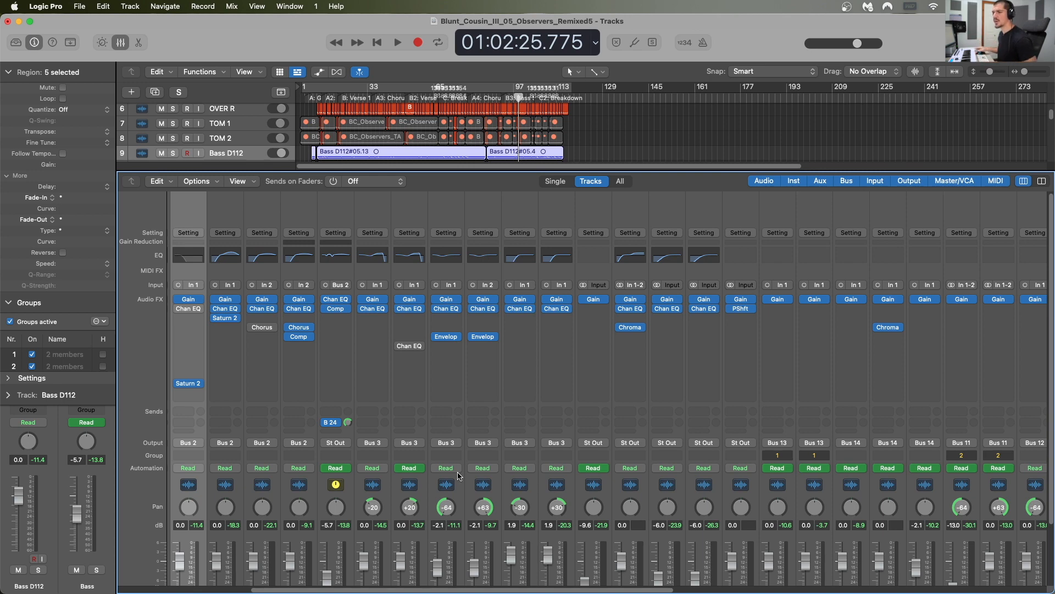
pyautogui.click(332, 259)
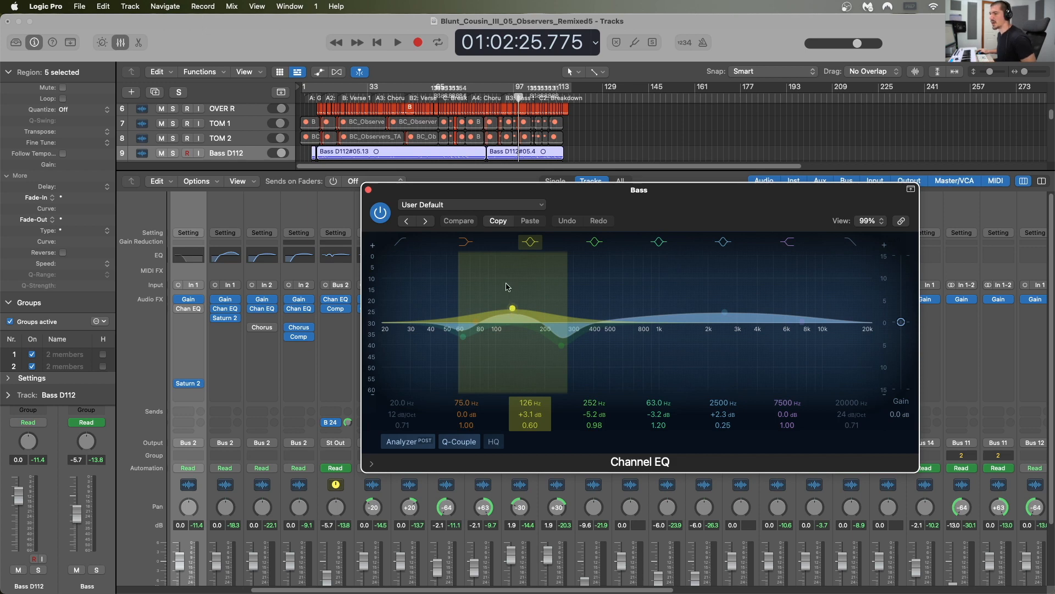
pyautogui.click(368, 190)
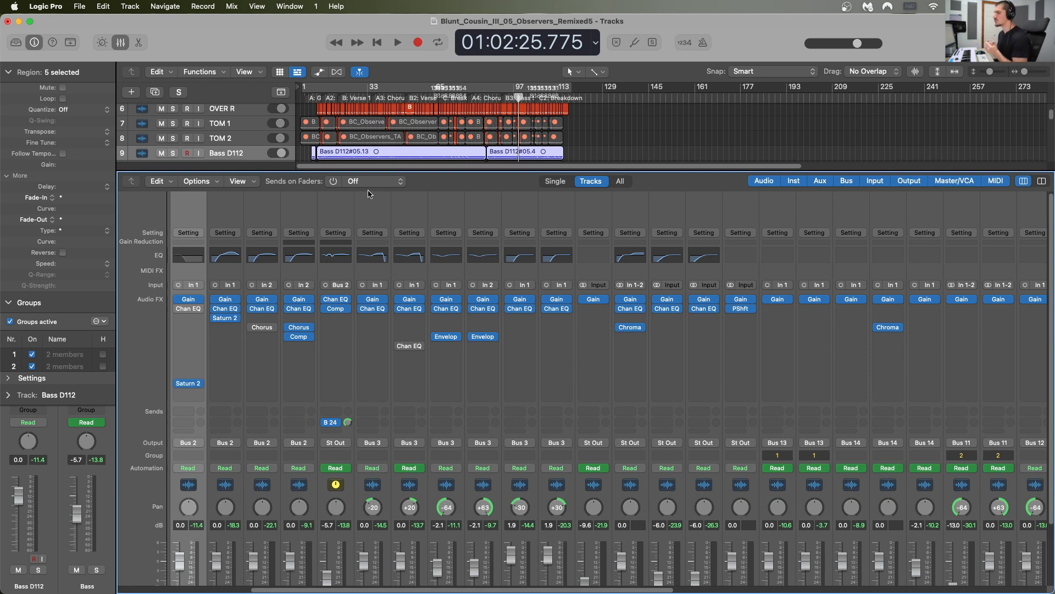
# Step: Select the drum channels from the second KICK through TOM 2 and review their EQ curves
pyautogui.hscroll(-8, 457, 372)
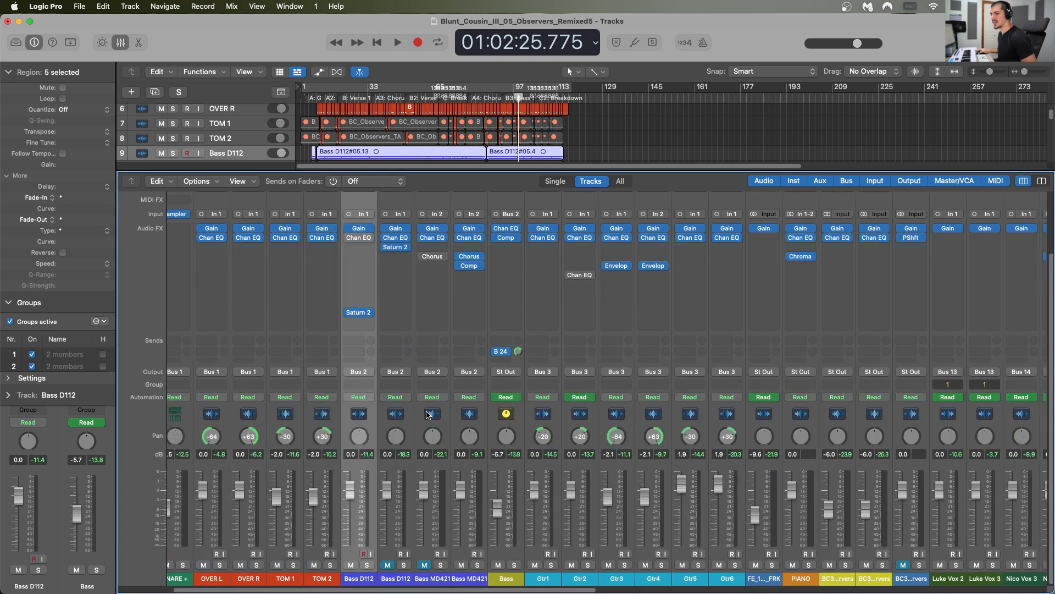
pyautogui.click(234, 425)
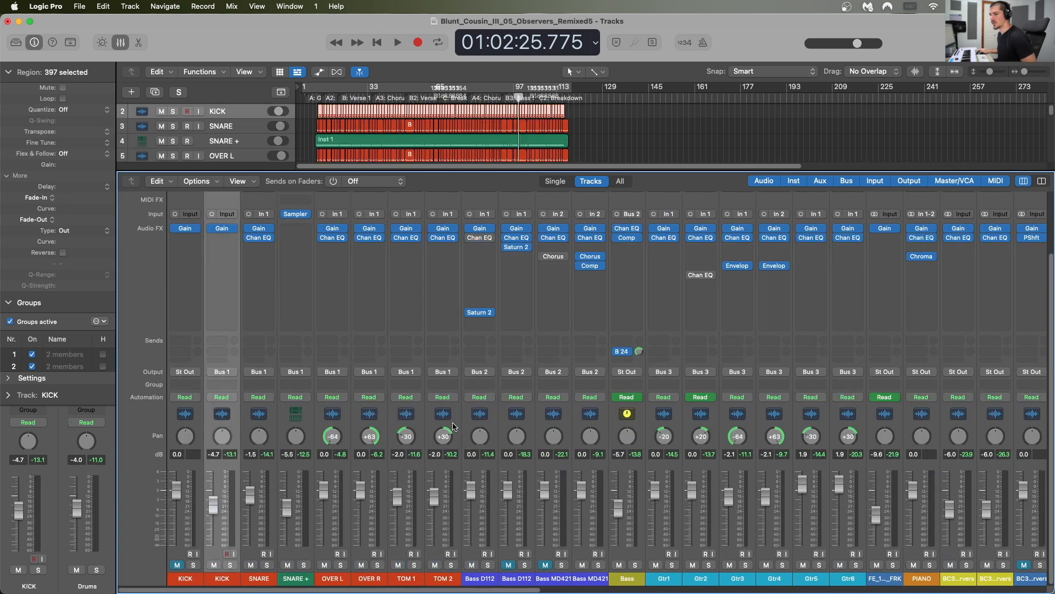
pyautogui.keyDown('shift'); pyautogui.click(456, 426); pyautogui.keyUp('shift')
pyautogui.scroll(3, 456, 426)
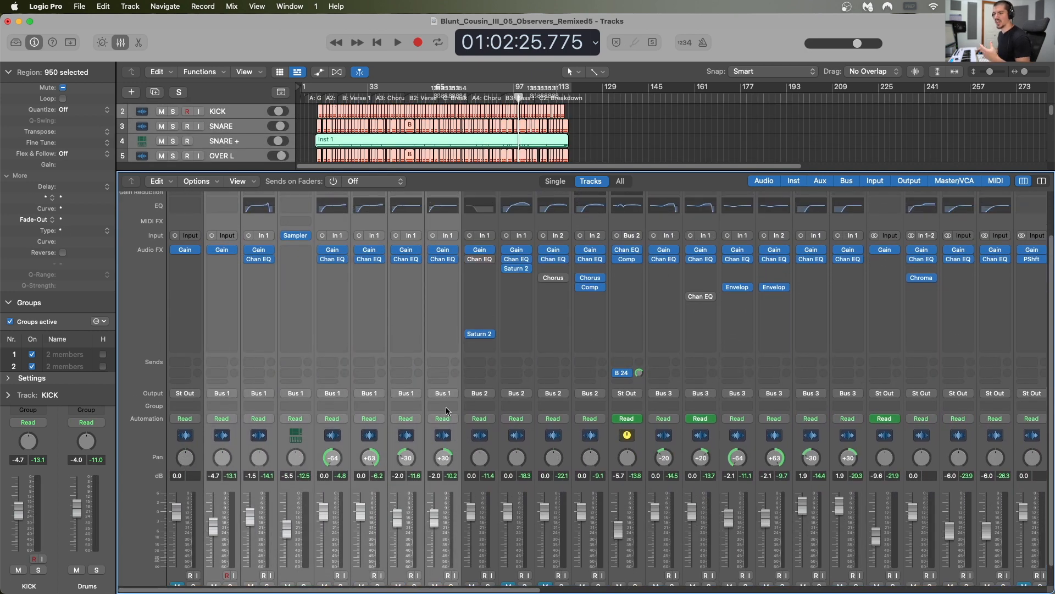
pyautogui.scroll(6, 446, 405)
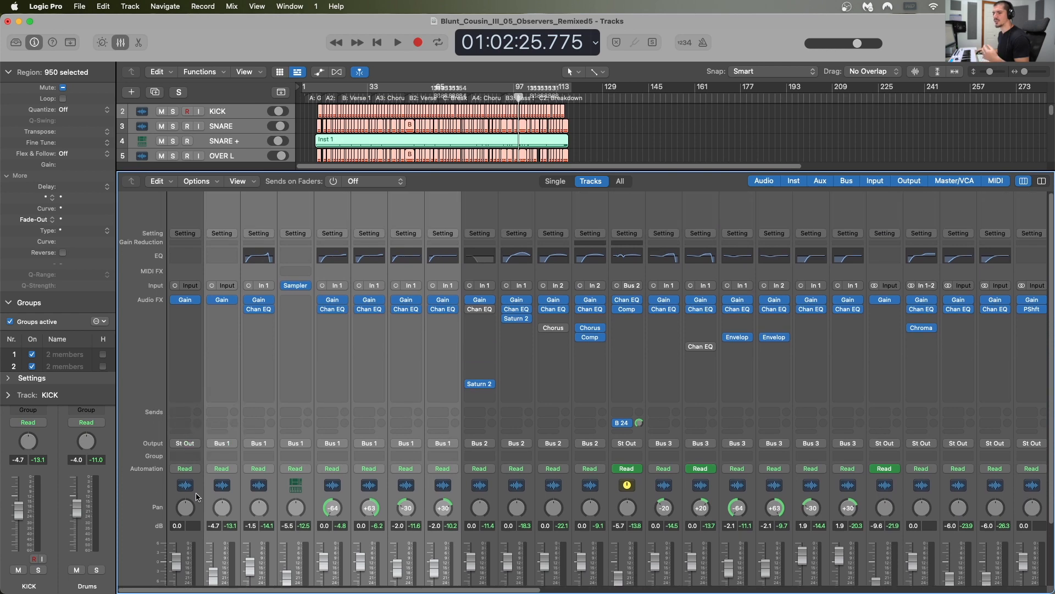
# Step: Select individual drum channels in turn to examine them, covering both KICK strips, SNARE, OVER L and OVER R
pyautogui.click(197, 496)
pyautogui.scroll(-8, 197, 497)
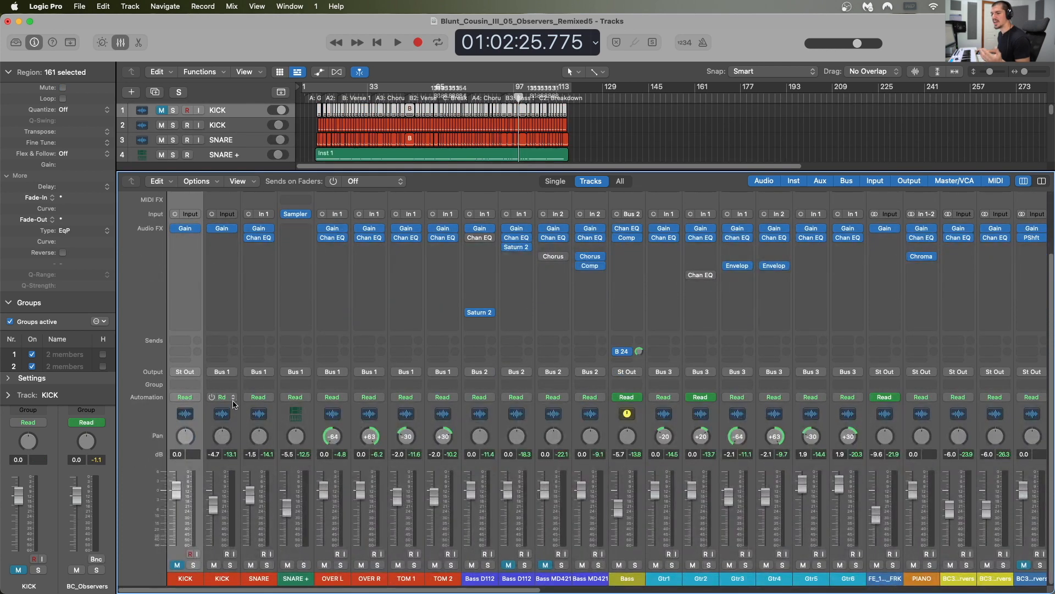
pyautogui.click(272, 416)
pyautogui.click(348, 426)
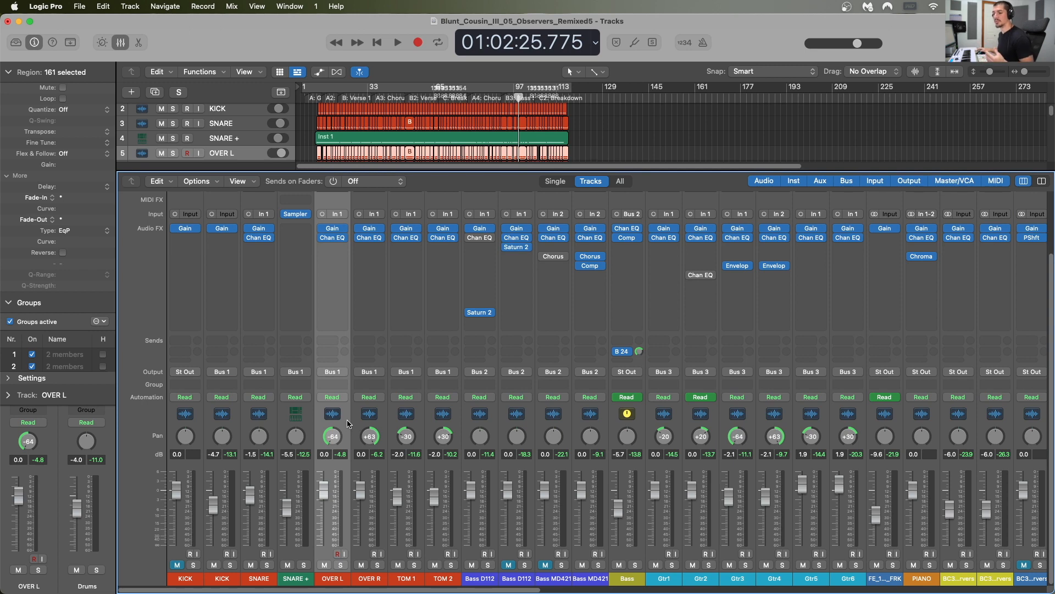
pyautogui.click(236, 422)
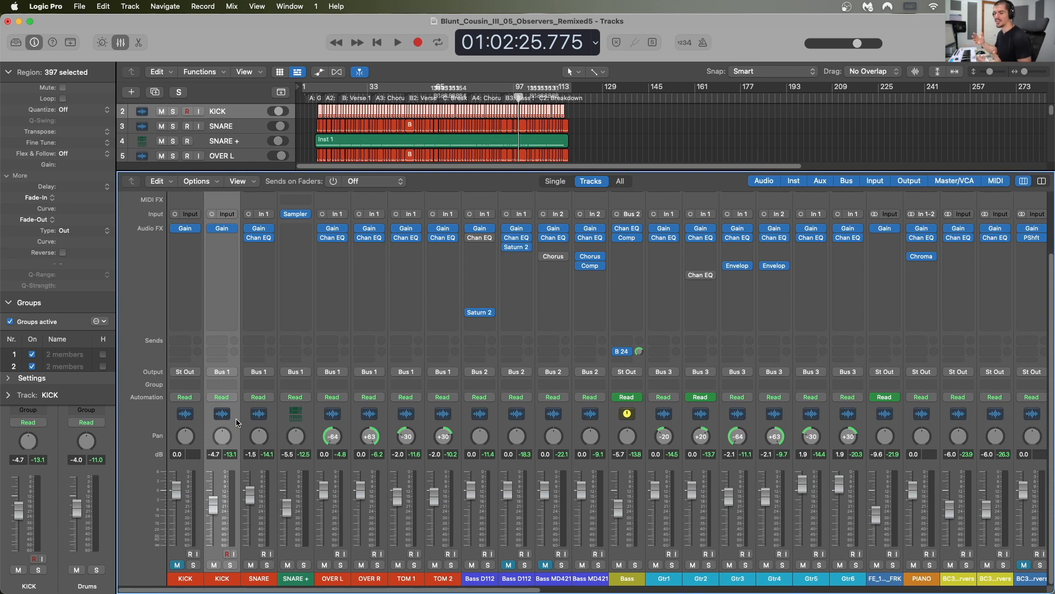
pyautogui.click(358, 418)
pyautogui.scroll(3, 380, 220)
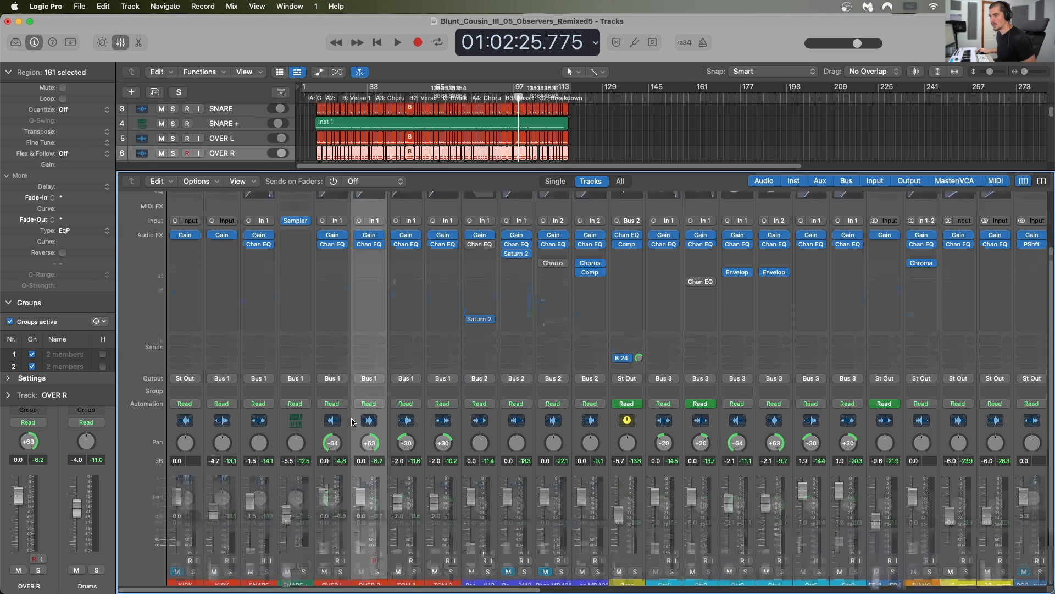
# Step: Open the OVER R channel's Channel EQ and move the playhead to just before the A4 Chorus marker
pyautogui.click(368, 255)
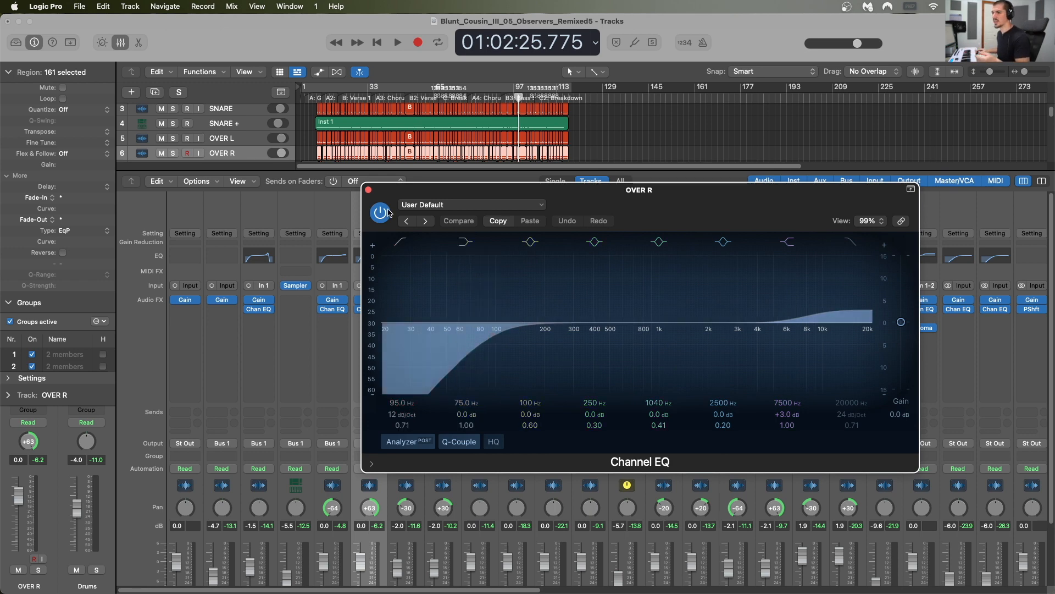
pyautogui.click(469, 98)
pyautogui.scroll(-5, 249, 385)
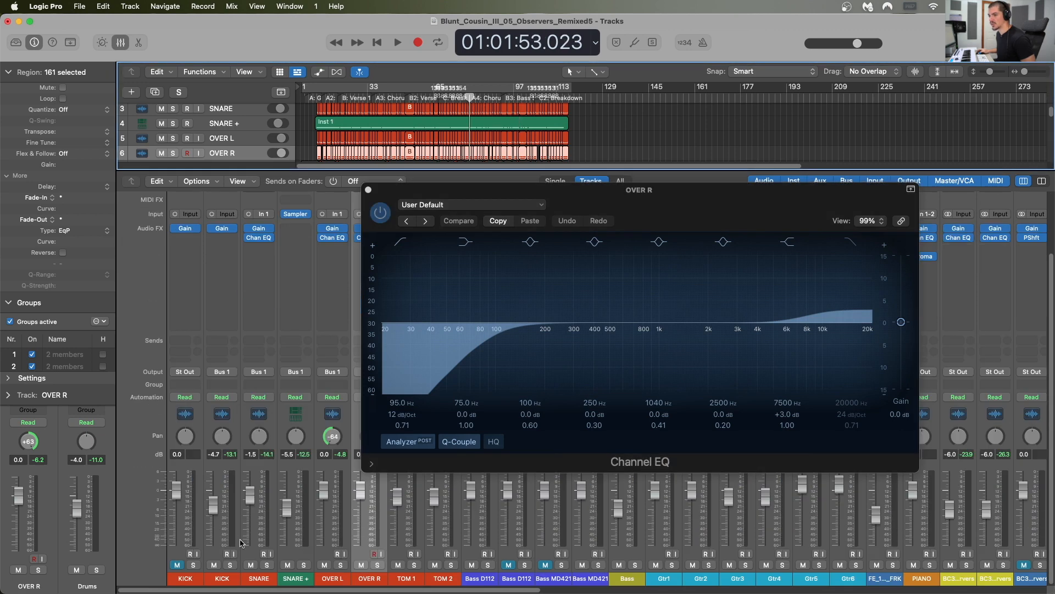
# Step: Add a Channel EQ to the second KICK channel and briefly play the song to view its spectrum
pyautogui.scroll(5, 236, 347)
pyautogui.click(226, 313)
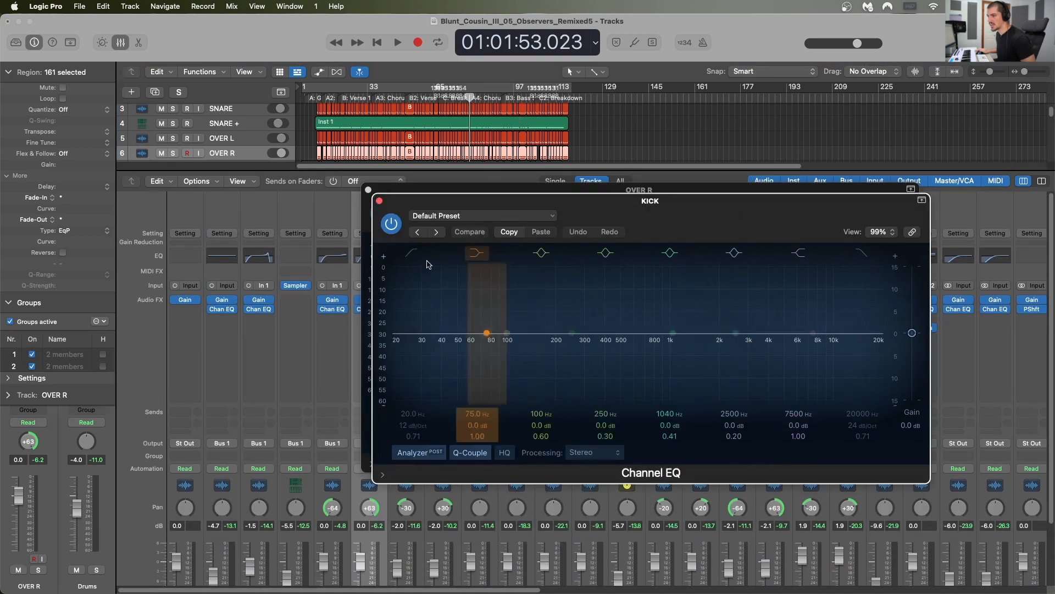
pyautogui.moveTo(631, 211); pyautogui.dragTo(600, 292)
pyautogui.press('space')
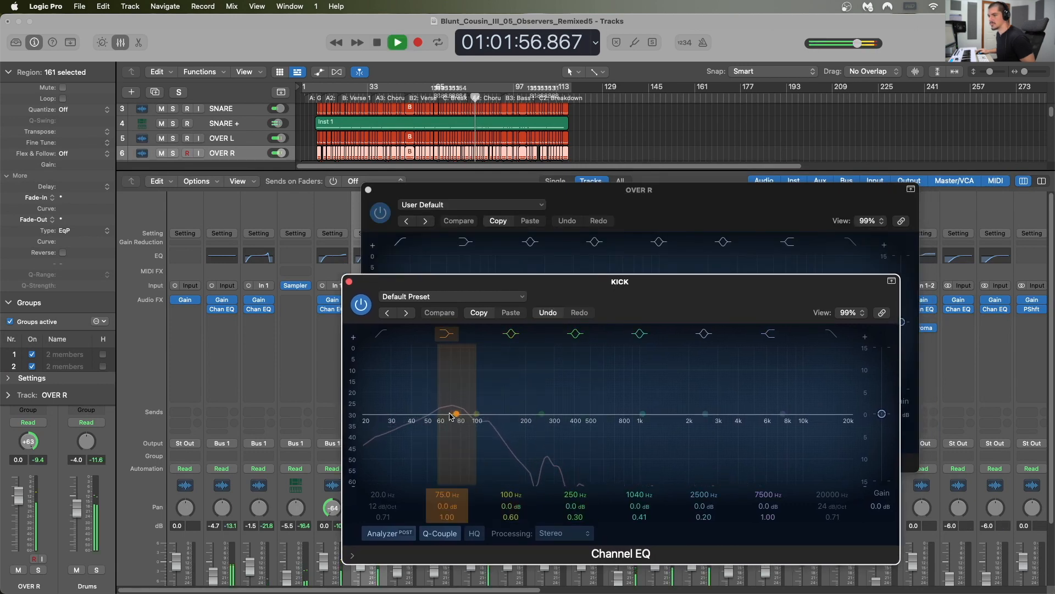
pyautogui.press('space')
# Step: Set the KICK EQ's low-shelf frequency to 66 Hz and close both Channel EQ windows
pyautogui.moveTo(452, 415); pyautogui.dragTo(446, 416)
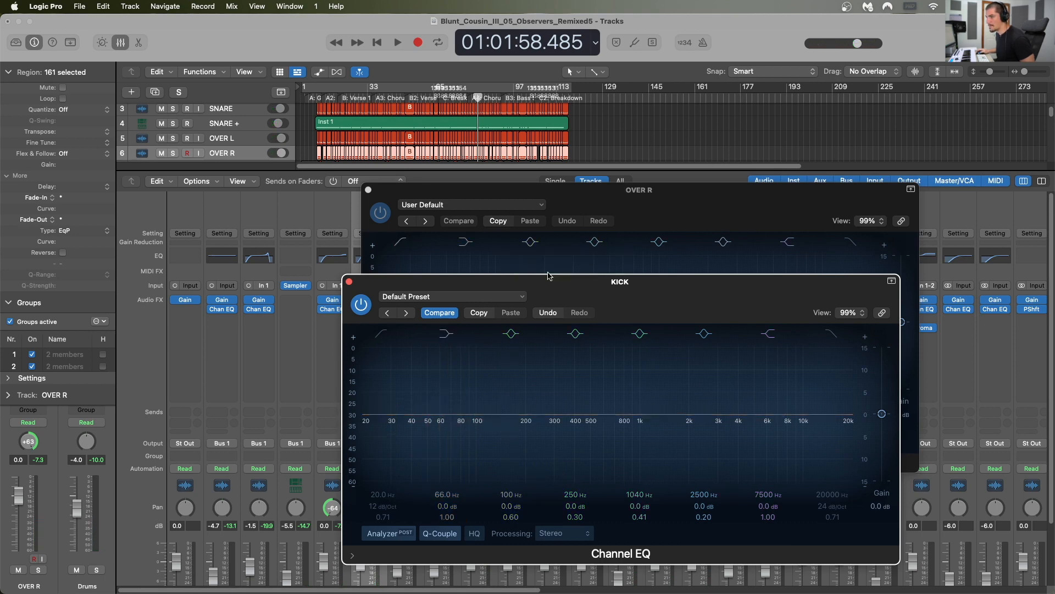
pyautogui.click(591, 202)
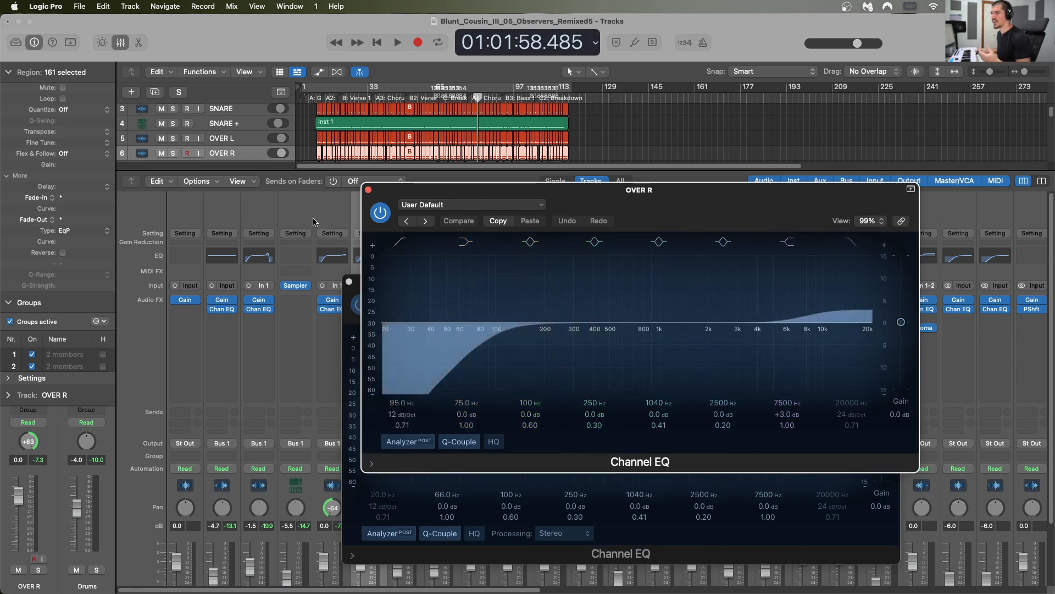
pyautogui.click(368, 191)
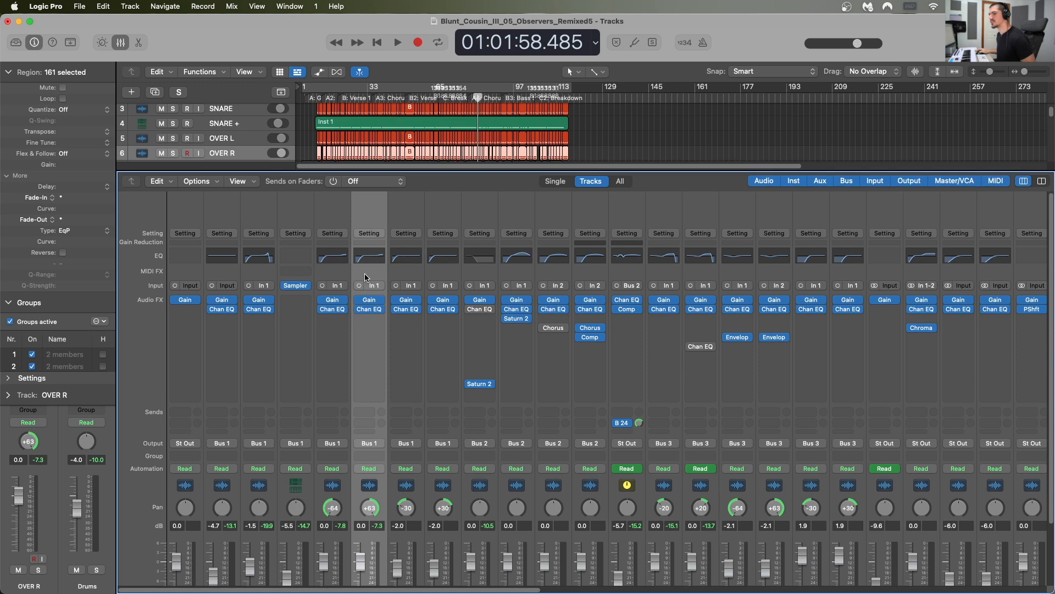
# Step: Insert a mono Multipressor directly below Saturn 2 on the first Bass D112 channel
pyautogui.scroll(-3, 367, 278)
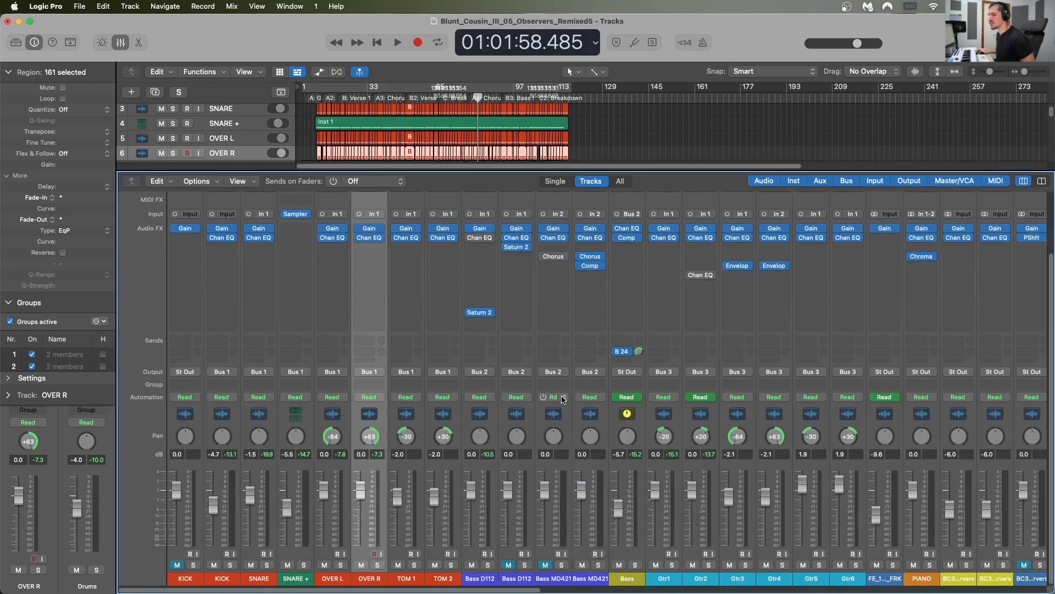
pyautogui.click(493, 416)
pyautogui.scroll(3, 493, 417)
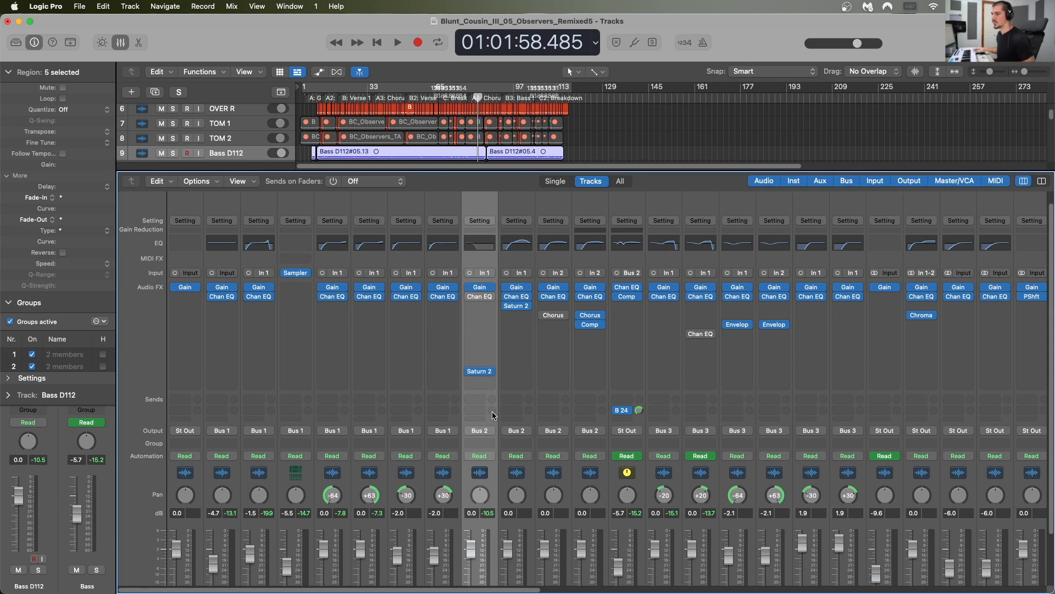
pyautogui.click(479, 381)
pyautogui.moveTo(519, 463)
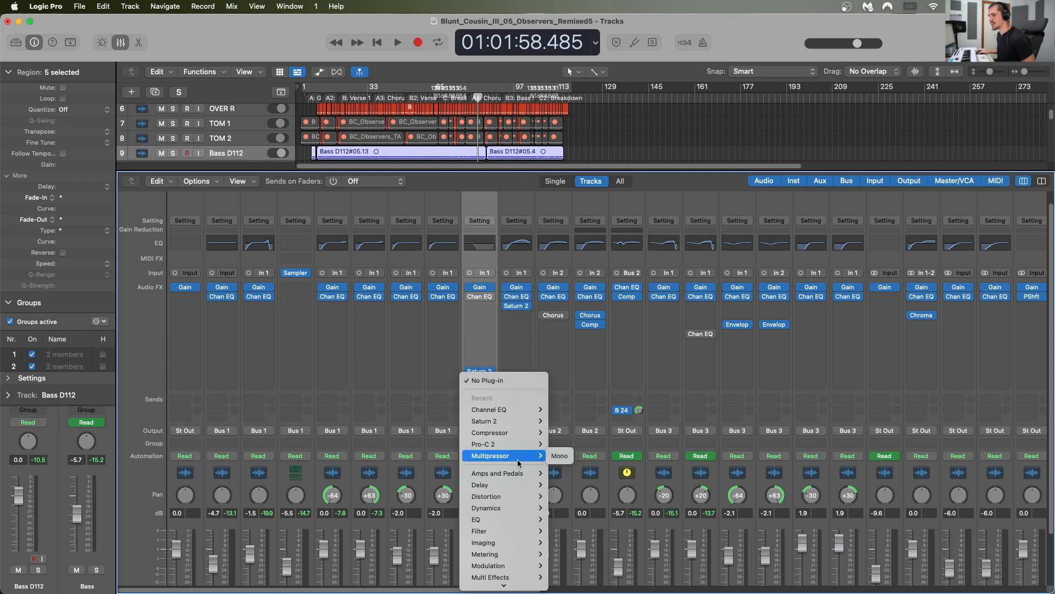
pyautogui.click(556, 455)
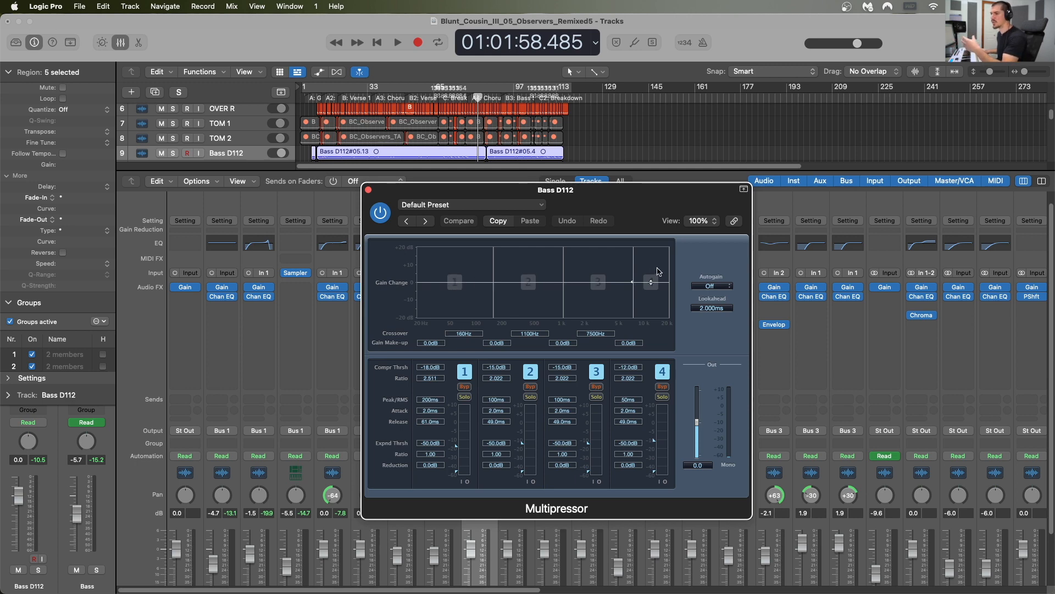
# Step: Set the Multipressor's first crossover to 240 Hz and, during playback, band 1's compression threshold to -29.5 dB and make-up gain to 1.5 dB
pyautogui.moveTo(631, 211); pyautogui.dragTo(765, 185)
pyautogui.moveTo(601, 311); pyautogui.dragTo(603, 305)
pyautogui.scroll(-2, 602, 306)
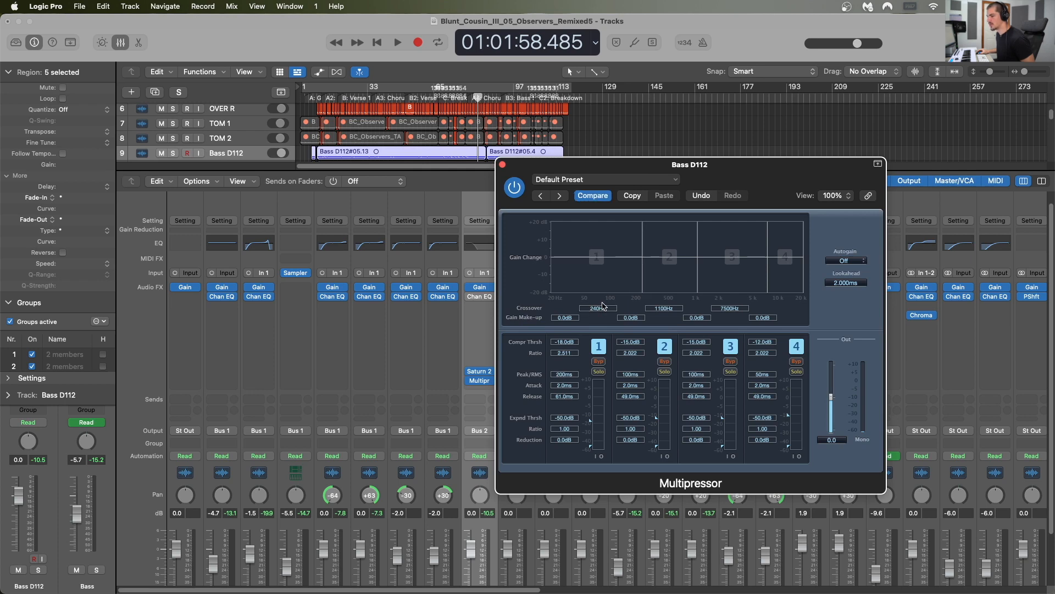
pyautogui.press('space')
pyautogui.moveTo(562, 341); pyautogui.dragTo(562, 355)
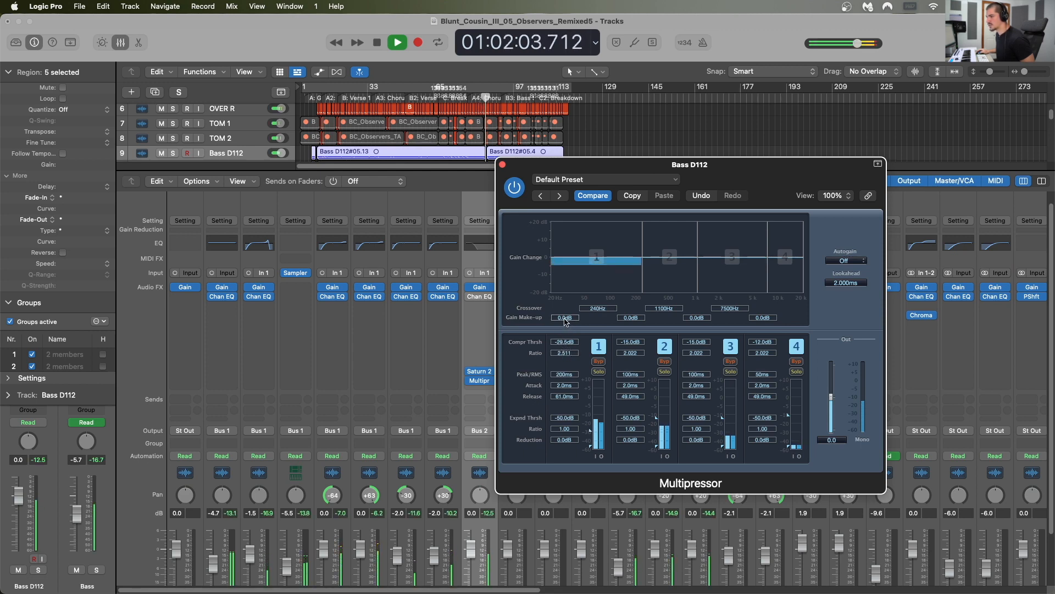
pyautogui.moveTo(565, 320); pyautogui.dragTo(564, 315)
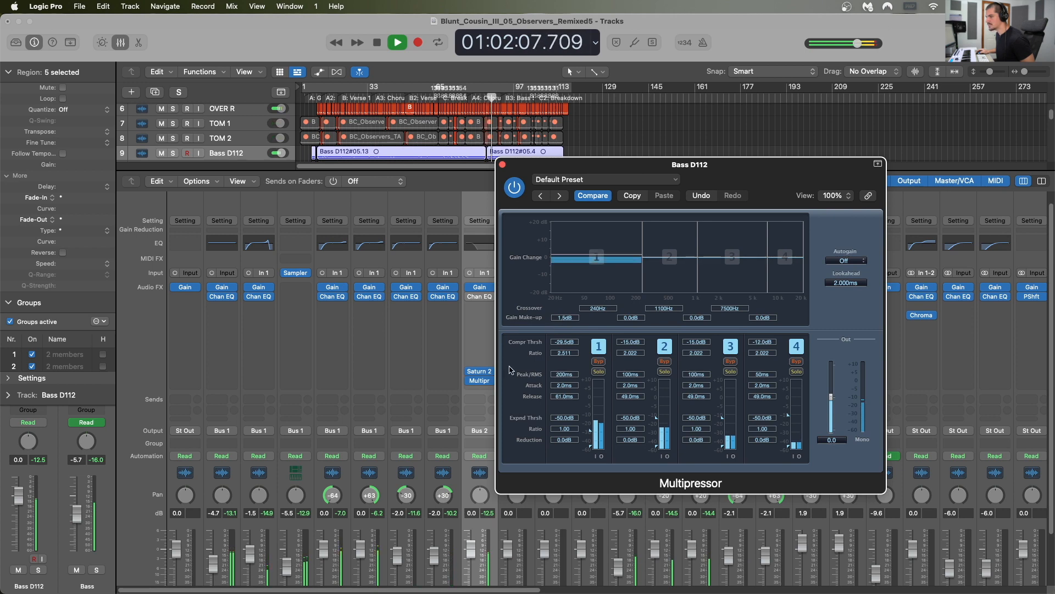
# Step: Solo the first Bass D112 channel, compare its sound with the Multipressor bypassed and active, and stop playback
pyautogui.scroll(-3, 481, 484)
pyautogui.click(487, 565)
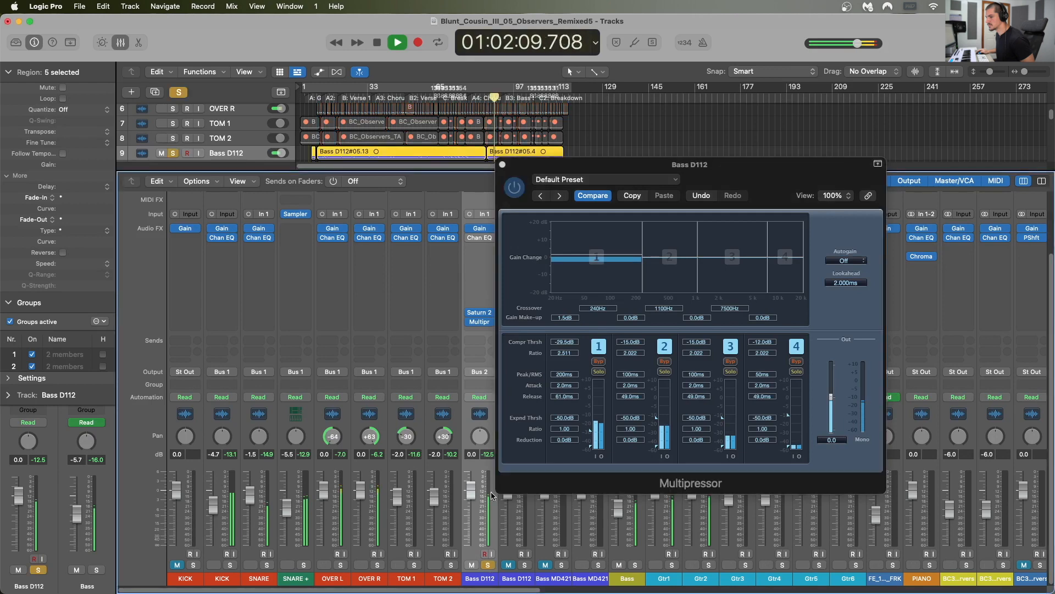
pyautogui.click(513, 189)
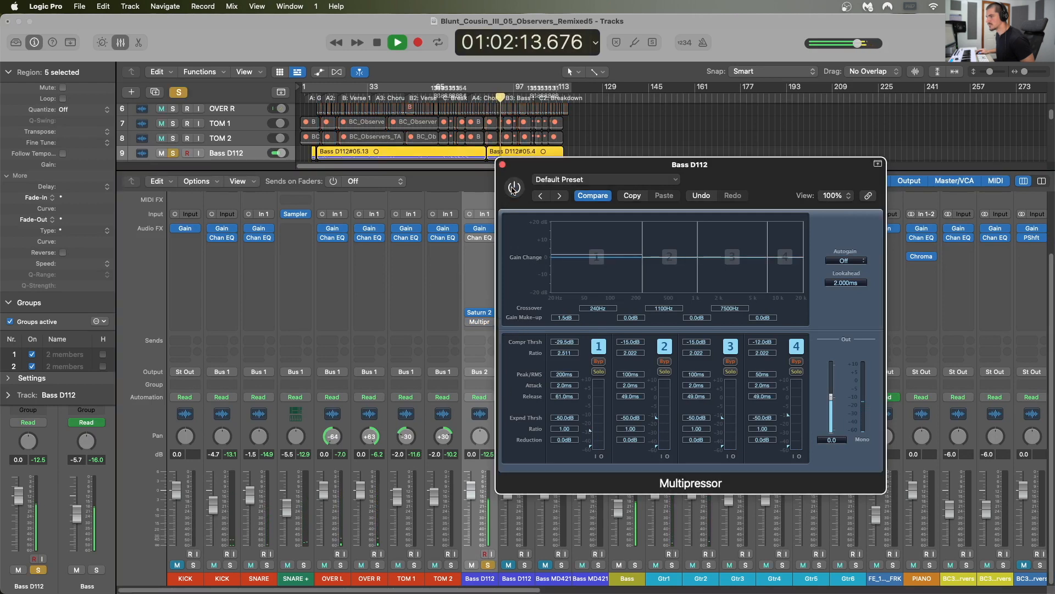
pyautogui.click(513, 188)
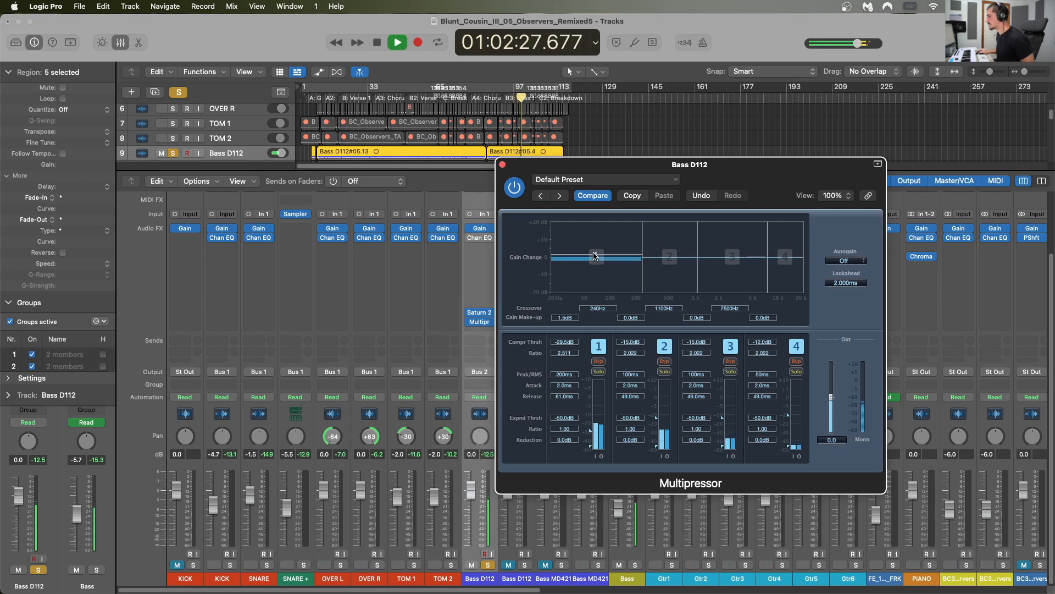
pyautogui.press('space')
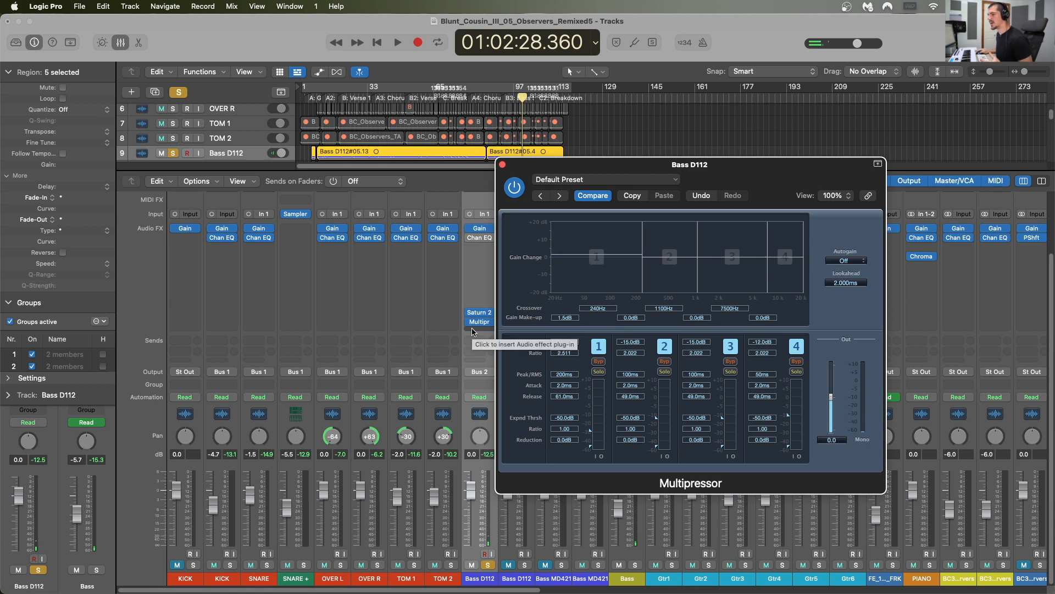
# Step: Insert the mono L1 limiter below the Multipressor on the first Bass D112 channel
pyautogui.click(472, 330)
pyautogui.moveTo(482, 587)
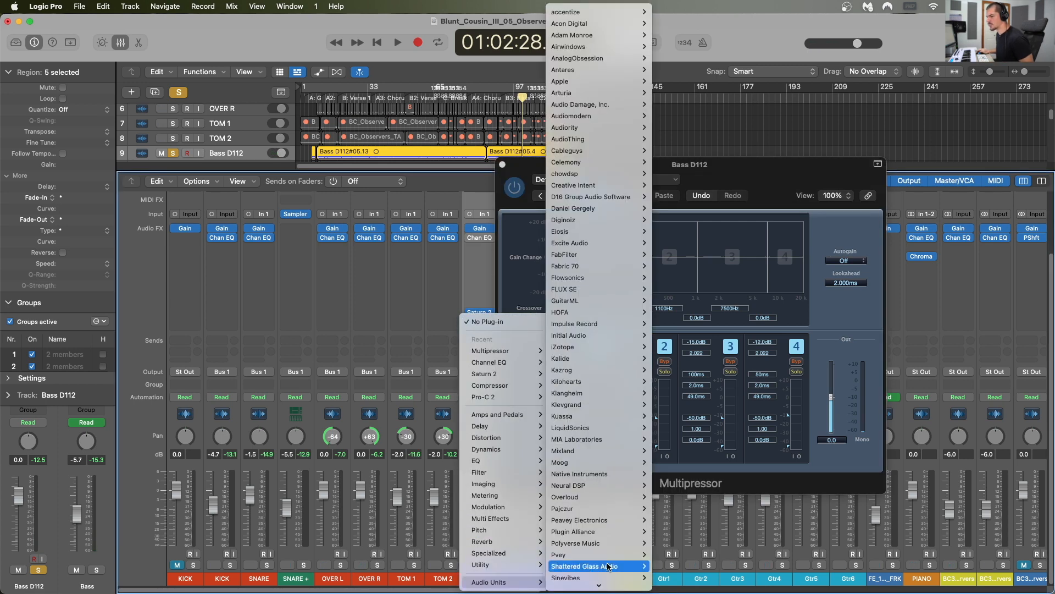
pyautogui.moveTo(607, 553)
pyautogui.scroll(-3, 710, 544)
pyautogui.press('Escape')
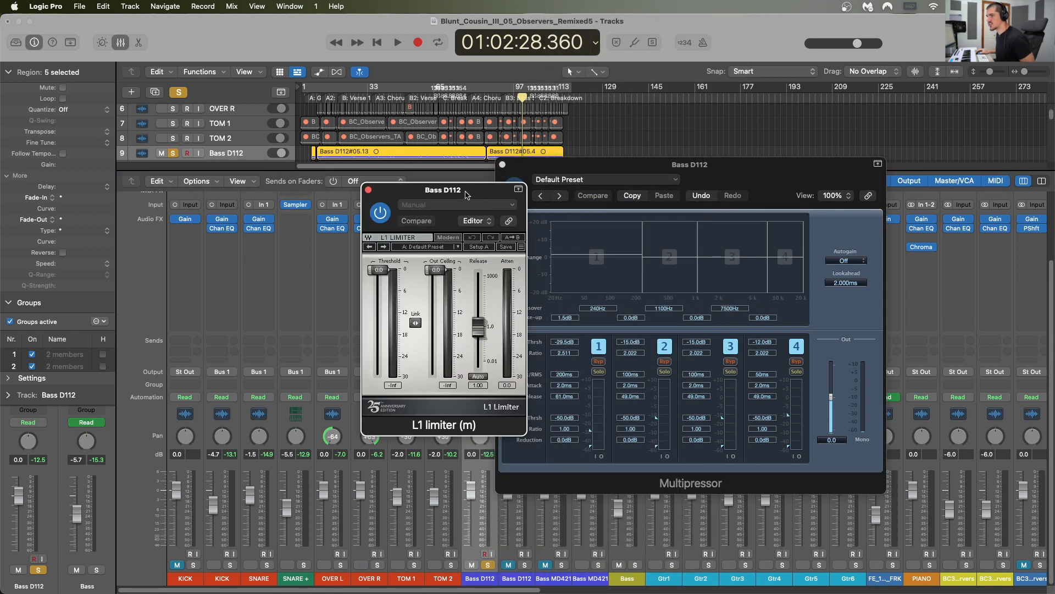
pyautogui.moveTo(464, 191); pyautogui.dragTo(633, 225)
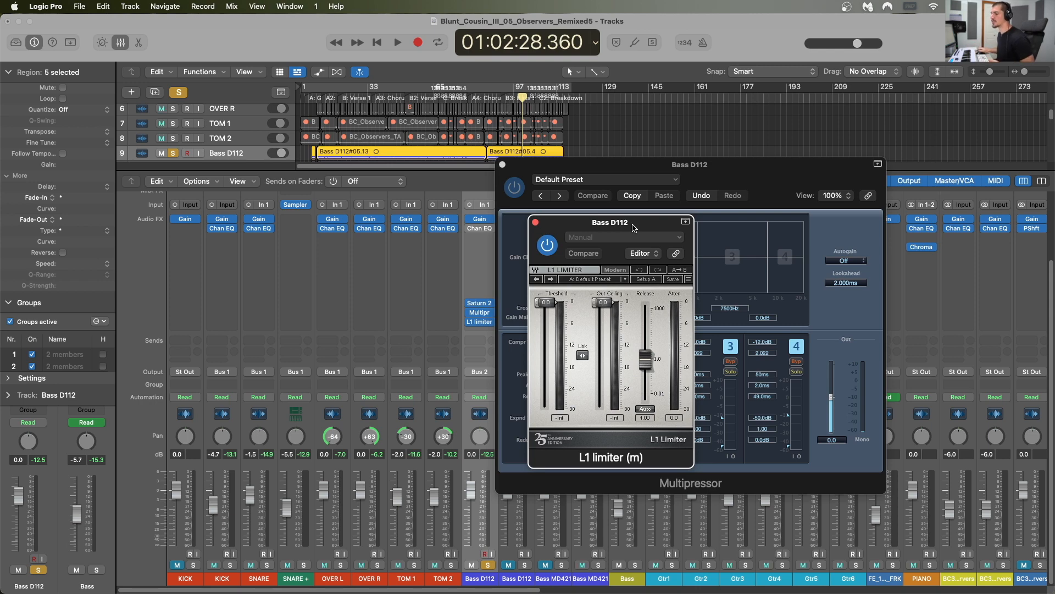
# Step: During playback, lower the L1 limiter's threshold and output ceiling to about -18.5 dB and unsolo the first Bass D112 channel
pyautogui.press('space')
pyautogui.moveTo(603, 302); pyautogui.dragTo(598, 415)
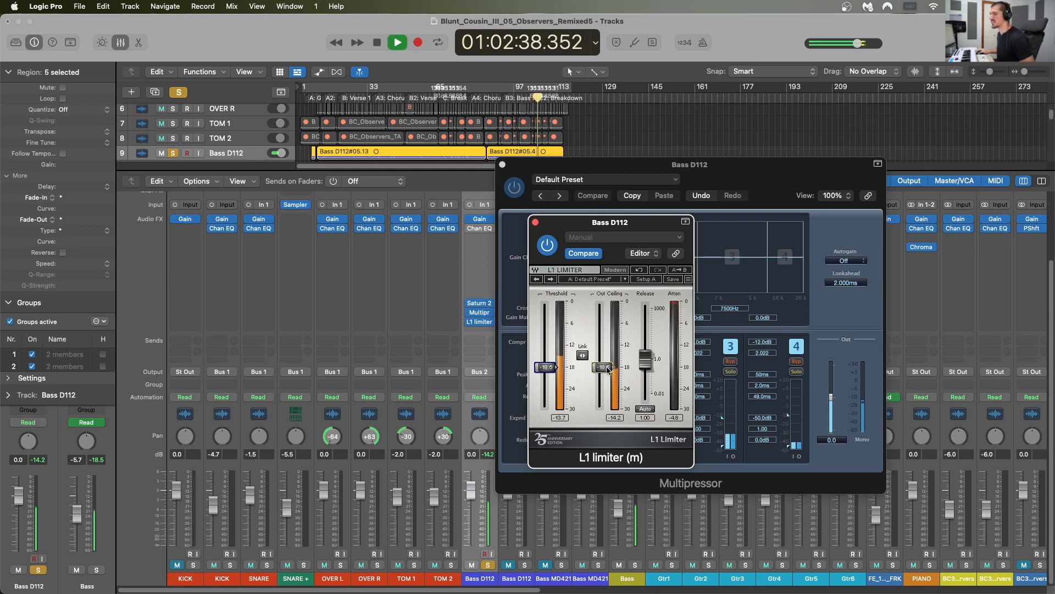
pyautogui.click(488, 565)
# Step: Raise the first Bass D112 channel's volume to 2.0 dB, stop playback and close the plug-in windows
pyautogui.moveTo(471, 490); pyautogui.dragTo(471, 484)
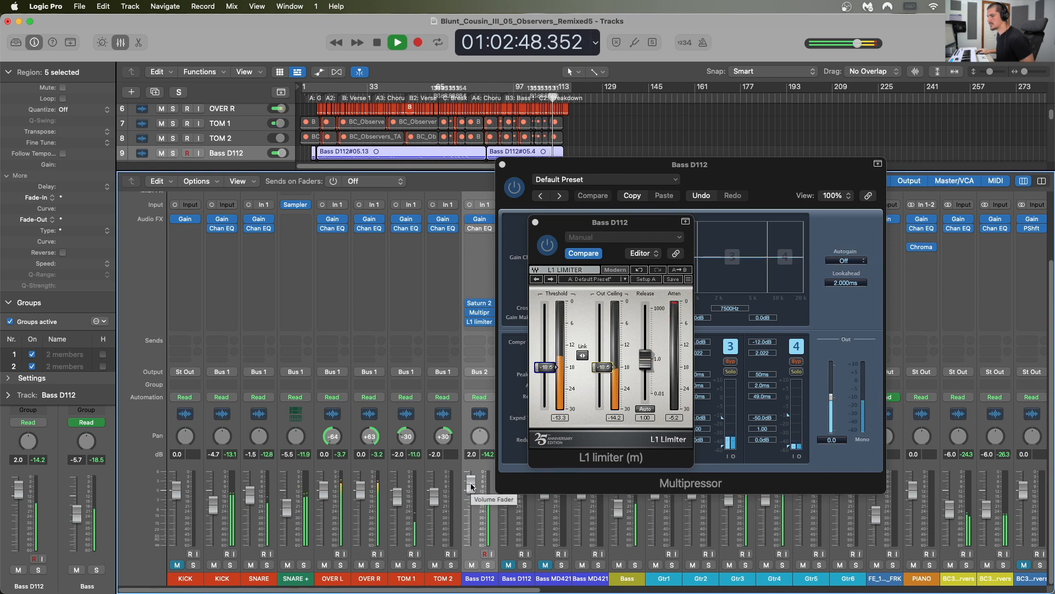
pyautogui.press('space')
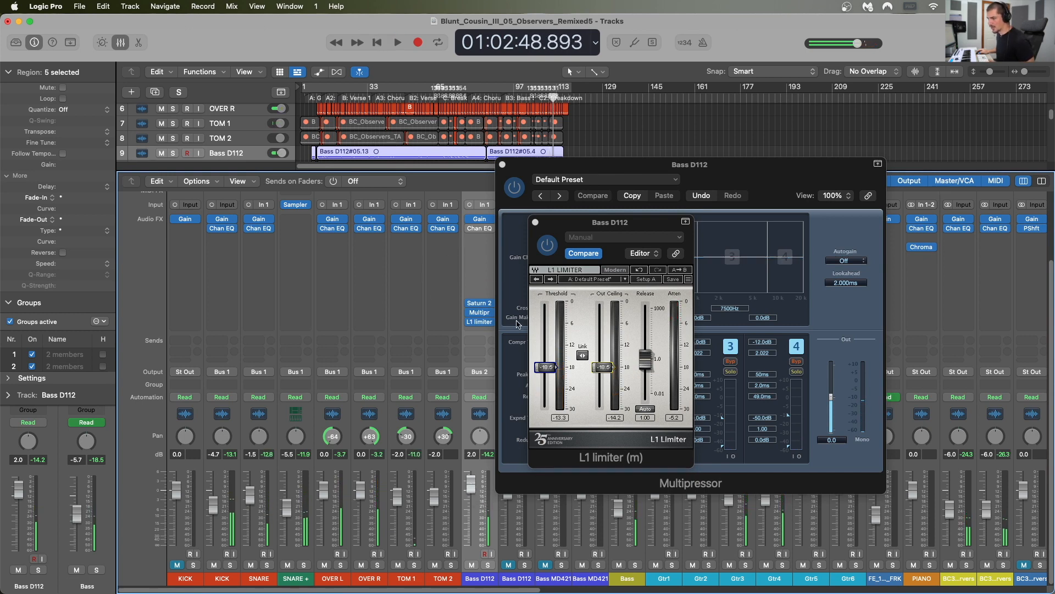
pyautogui.click(542, 226)
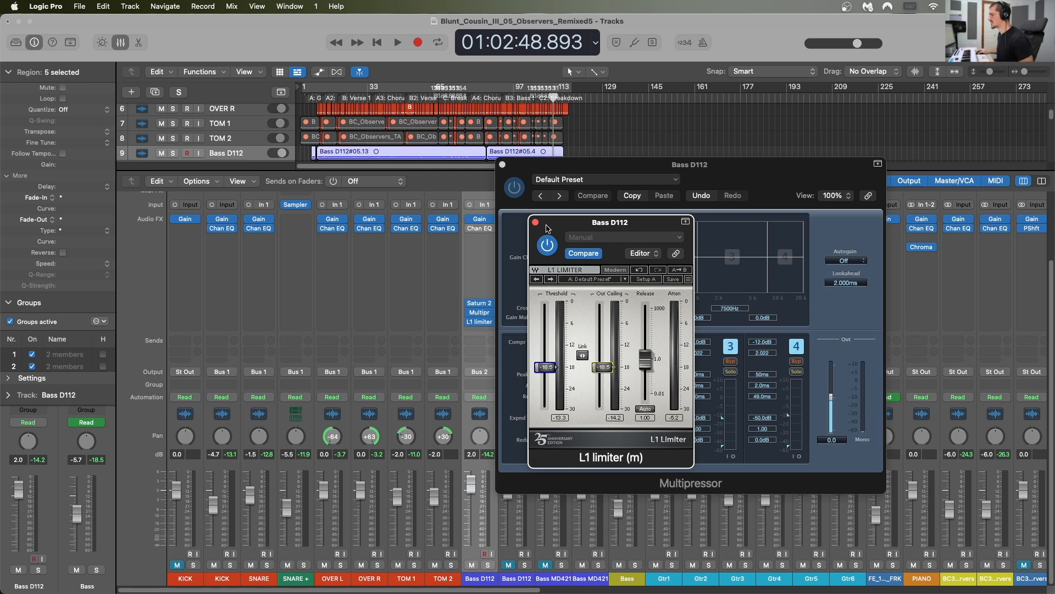
pyautogui.keyDown('alt'); pyautogui.click(536, 222); pyautogui.keyUp('alt')
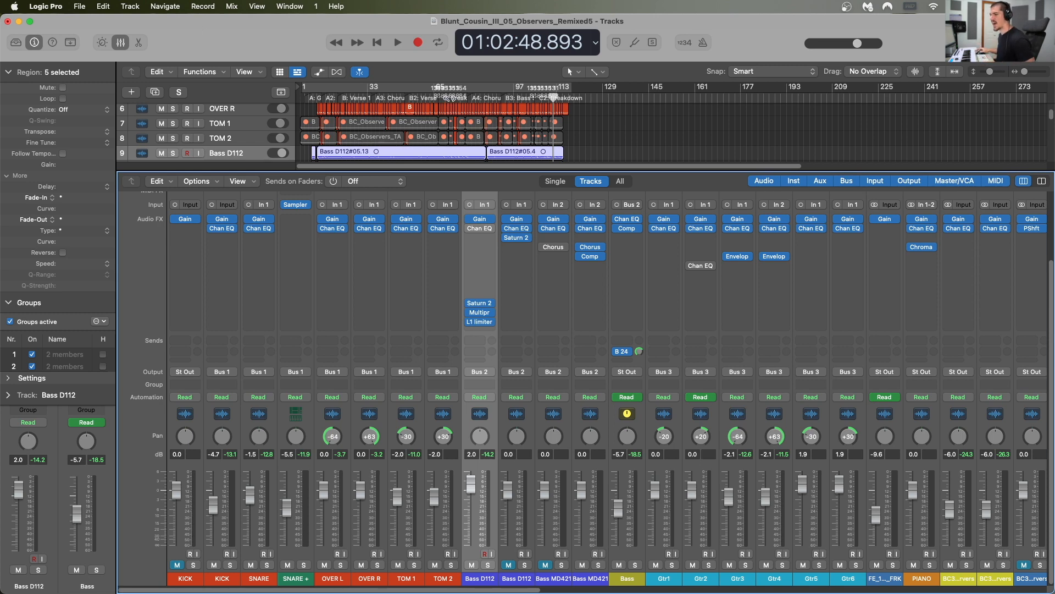
# Step: Bypass the L1 limiter, Multipressor and Saturn 2 inserts on the first Bass D112 channel
pyautogui.click(469, 322)
pyautogui.click(470, 313)
pyautogui.click(470, 303)
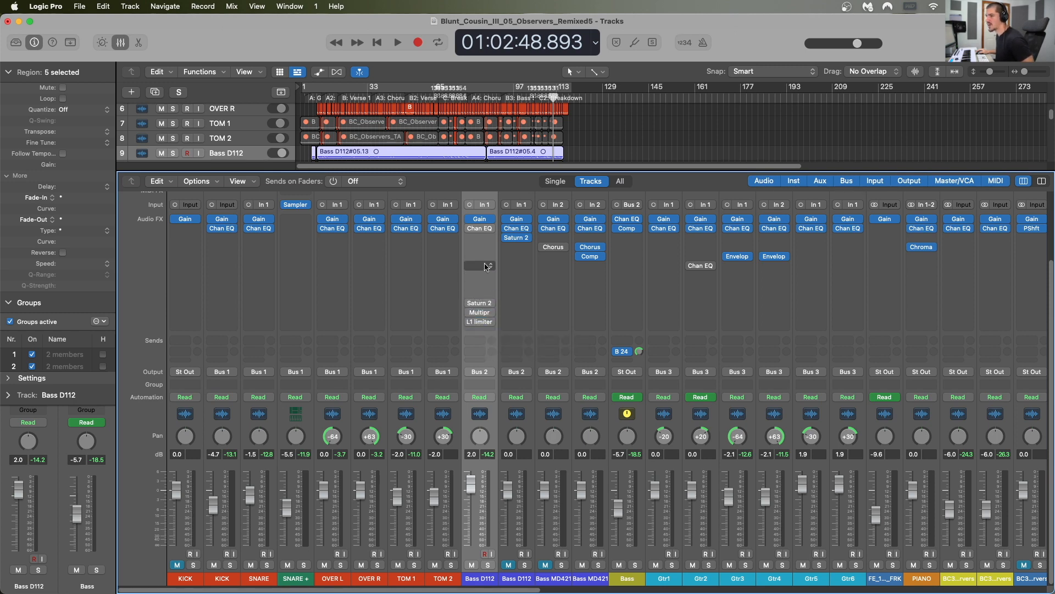
# Step: Insert a mono Compressor in an empty slot above the bypassed plug-ins on the first Bass D112 channel
pyautogui.click(486, 267)
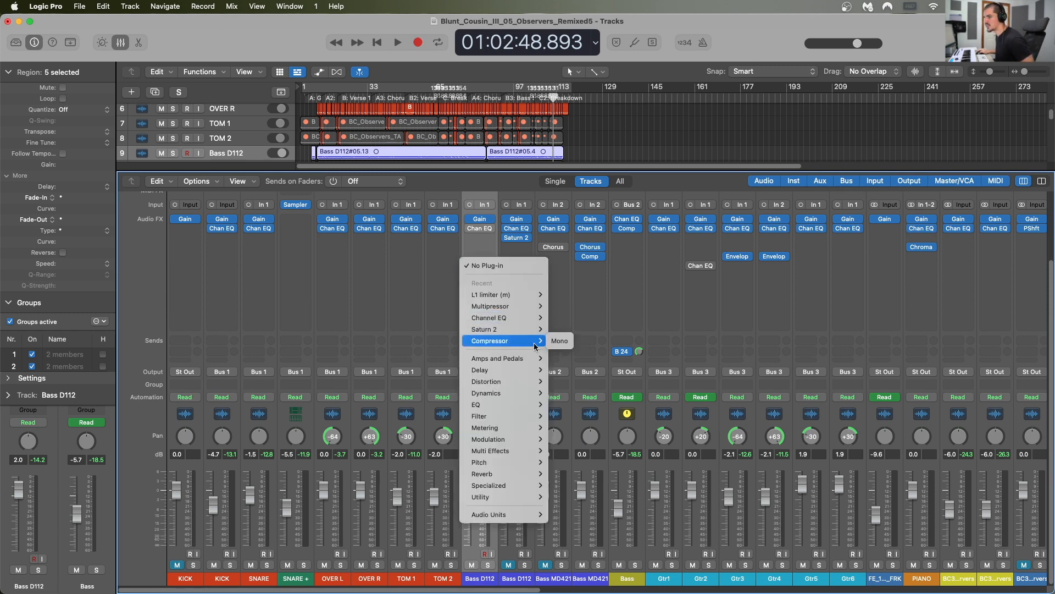
pyautogui.click(559, 341)
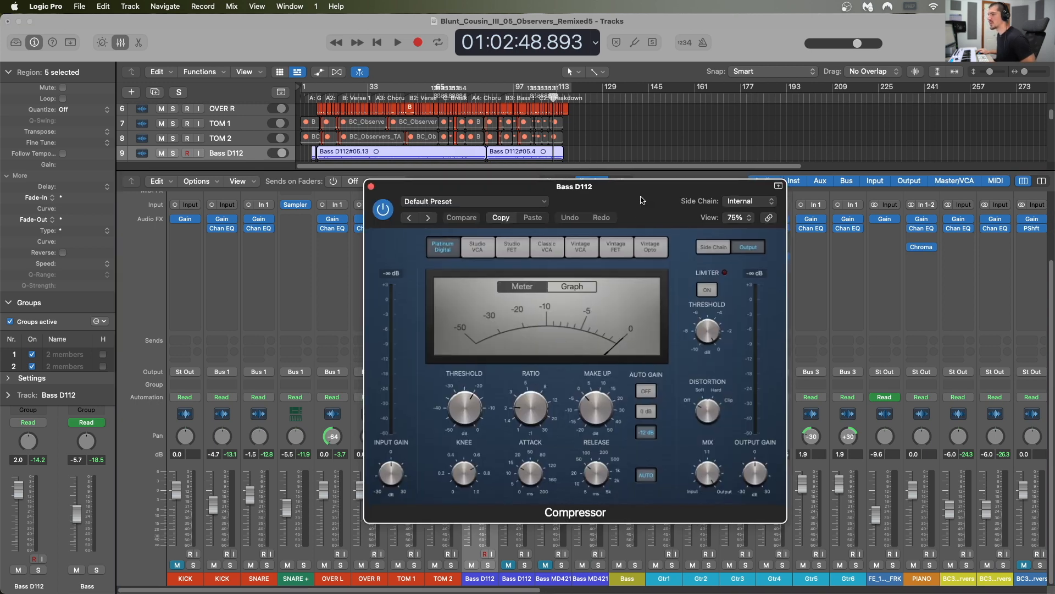
pyautogui.moveTo(725, 197); pyautogui.dragTo(777, 181)
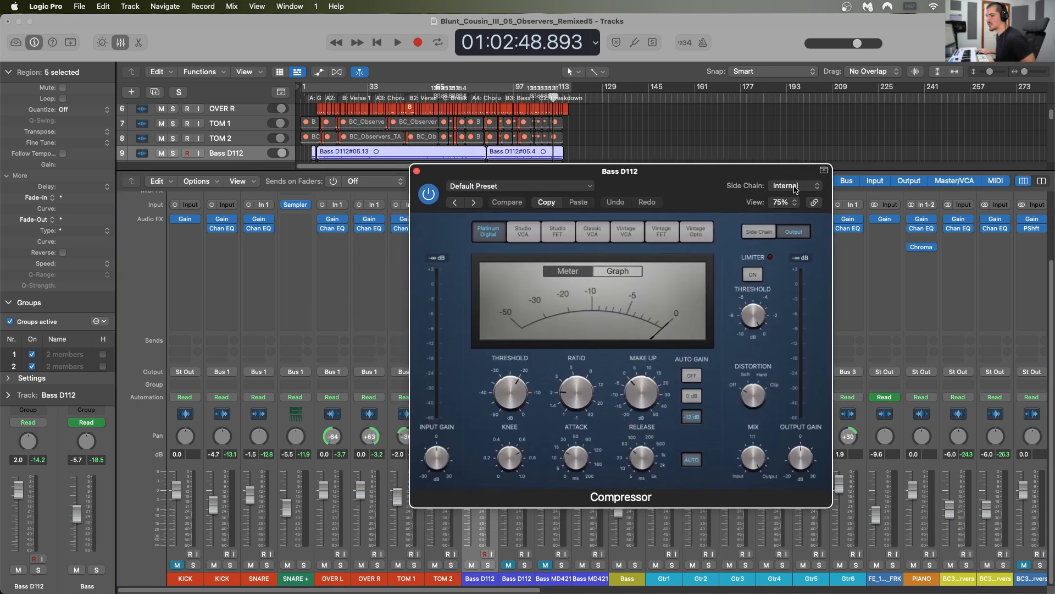
# Step: Set the Compressor's side chain source to KICK (Audio 29) and select the second KICK channel
pyautogui.click(795, 187)
pyautogui.moveTo(796, 206)
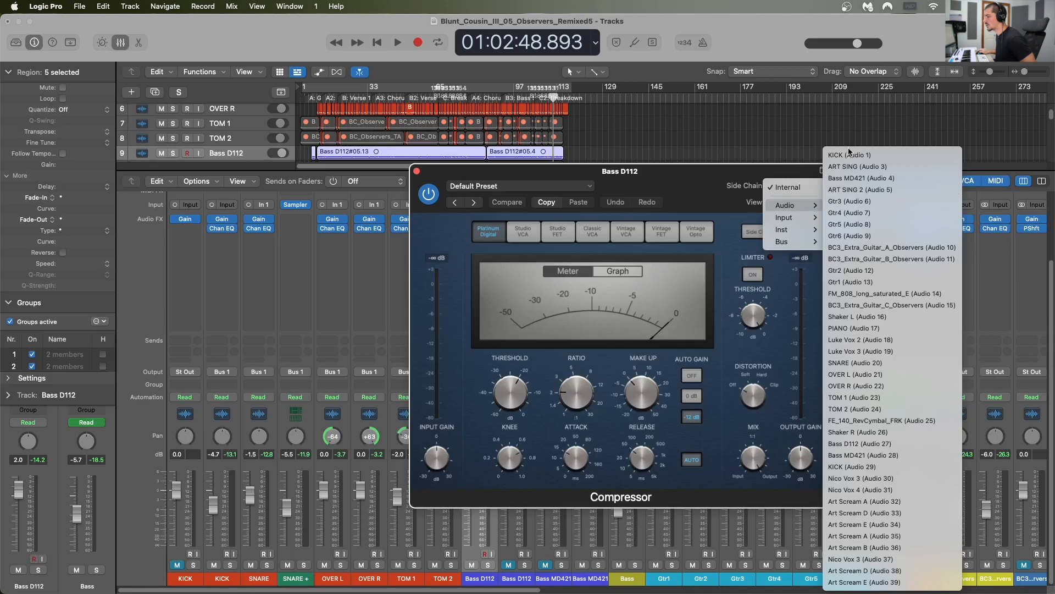
pyautogui.click(860, 466)
pyautogui.click(236, 425)
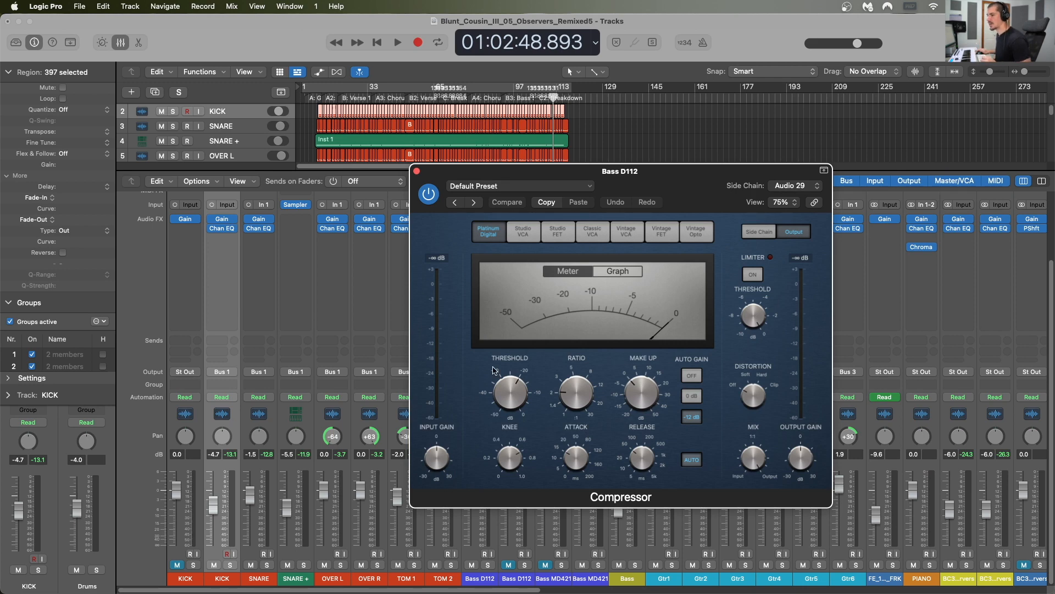
# Step: Adjust the bass Compressor's ratio and move the playhead back to just before the A4 Chorus marker
pyautogui.moveTo(694, 180); pyautogui.dragTo(732, 149)
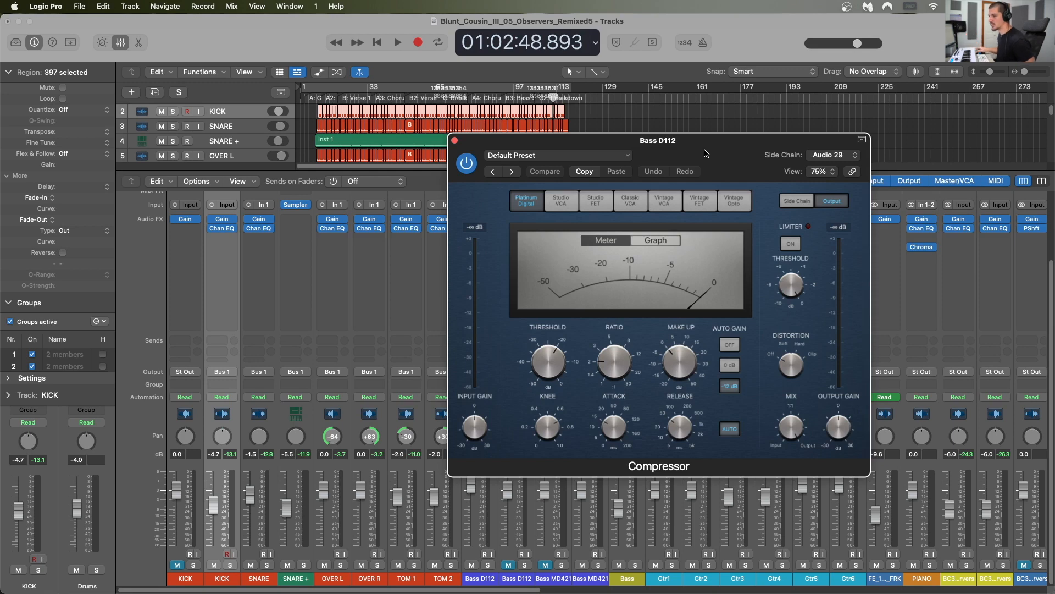
pyautogui.moveTo(611, 347); pyautogui.dragTo(614, 357)
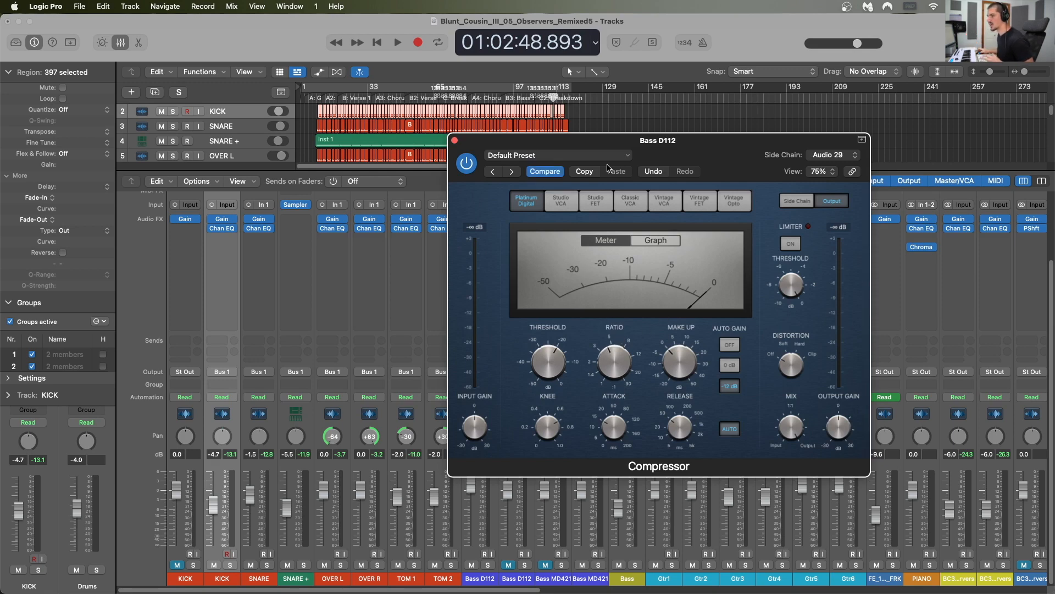
pyautogui.click(476, 100)
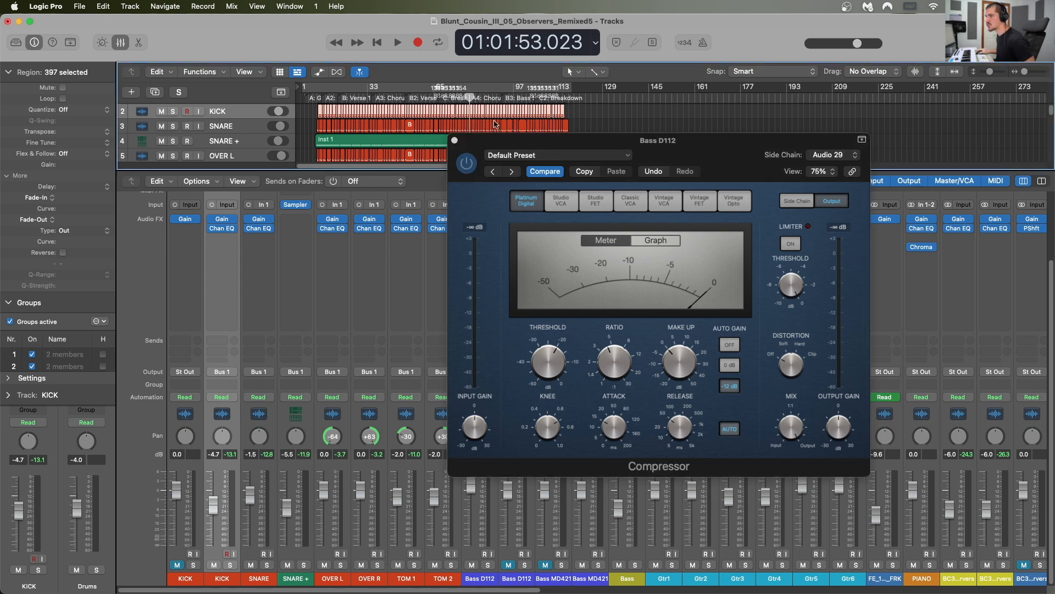
# Step: Solo the second KICK and first Bass D112 channels during playback and listen to the side-chained bass compression
pyautogui.press('space')
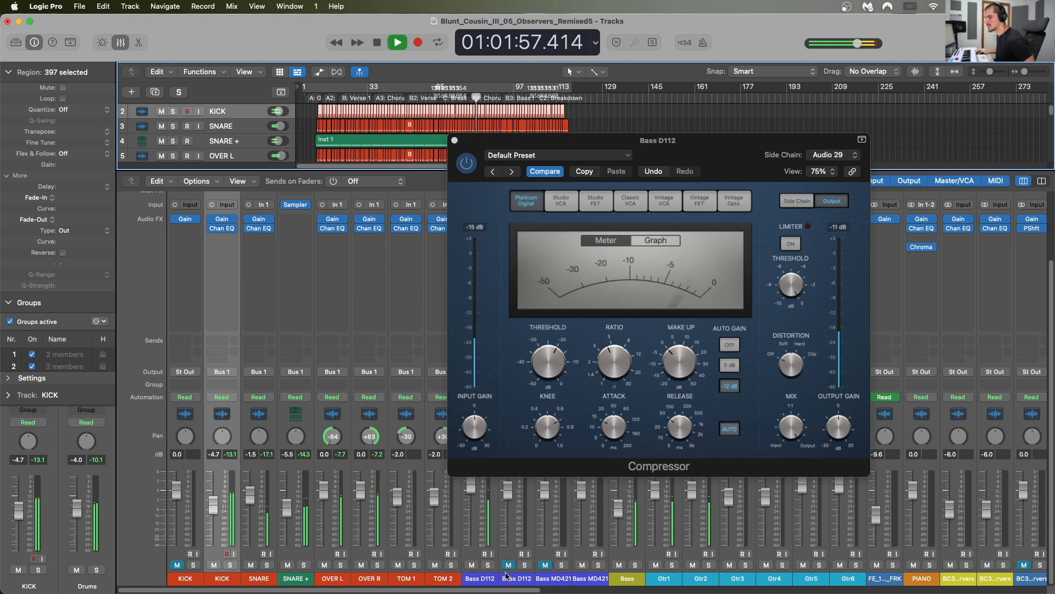
pyautogui.click(230, 565)
pyautogui.click(488, 565)
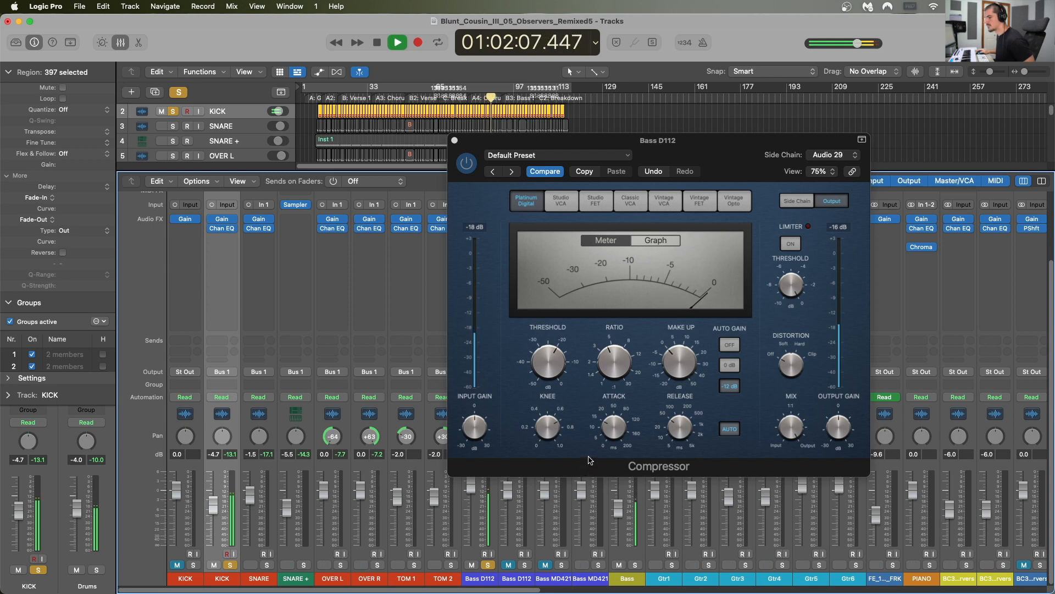
pyautogui.moveTo(593, 418)
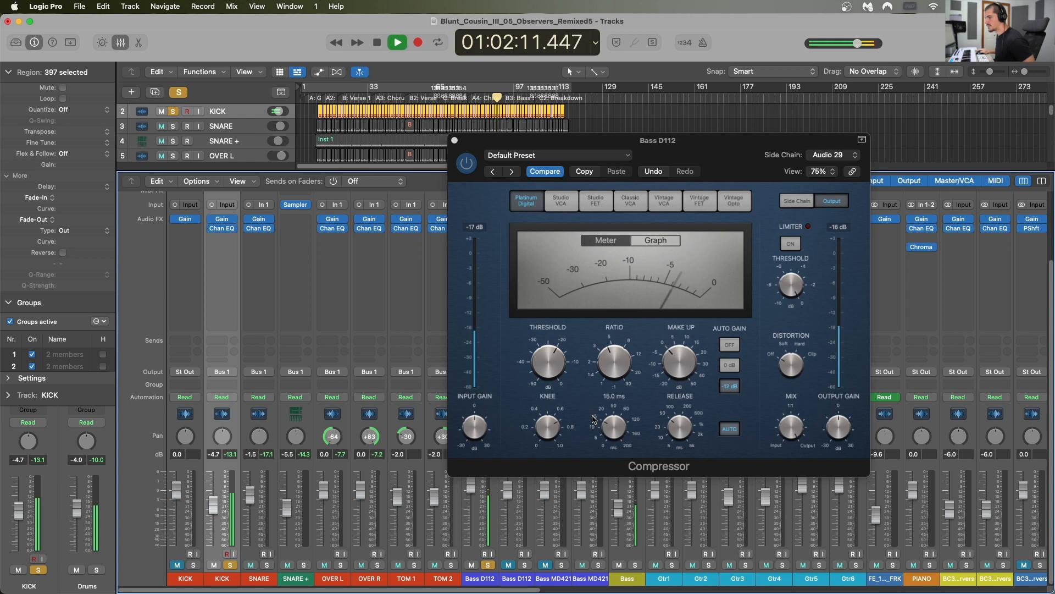
pyautogui.press('space')
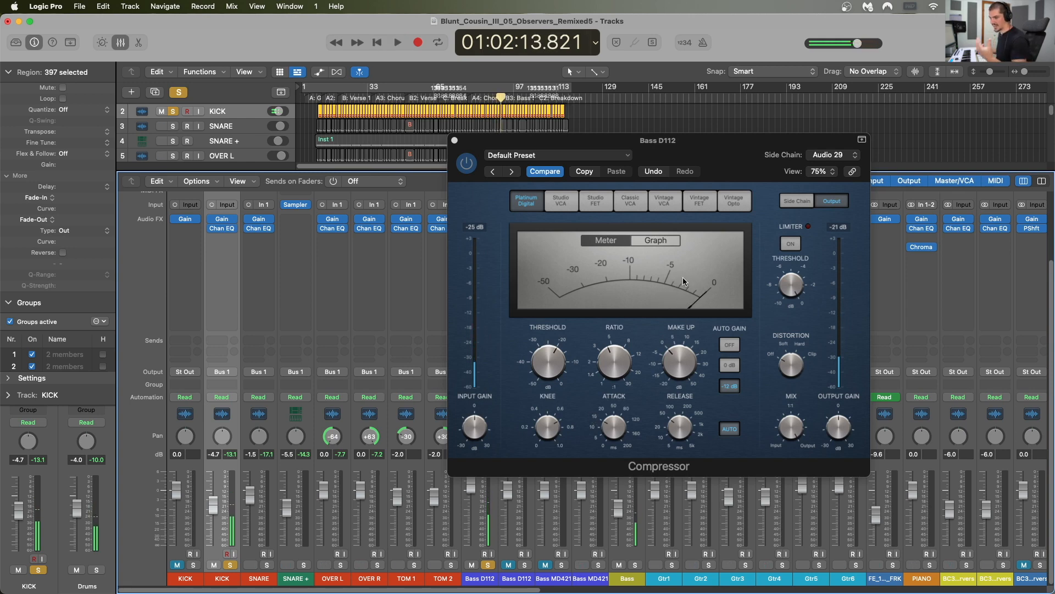
# Step: Turn off Auto Gain in the bass Compressor, audition the kick and bass together, and close the plug-in
pyautogui.click(730, 345)
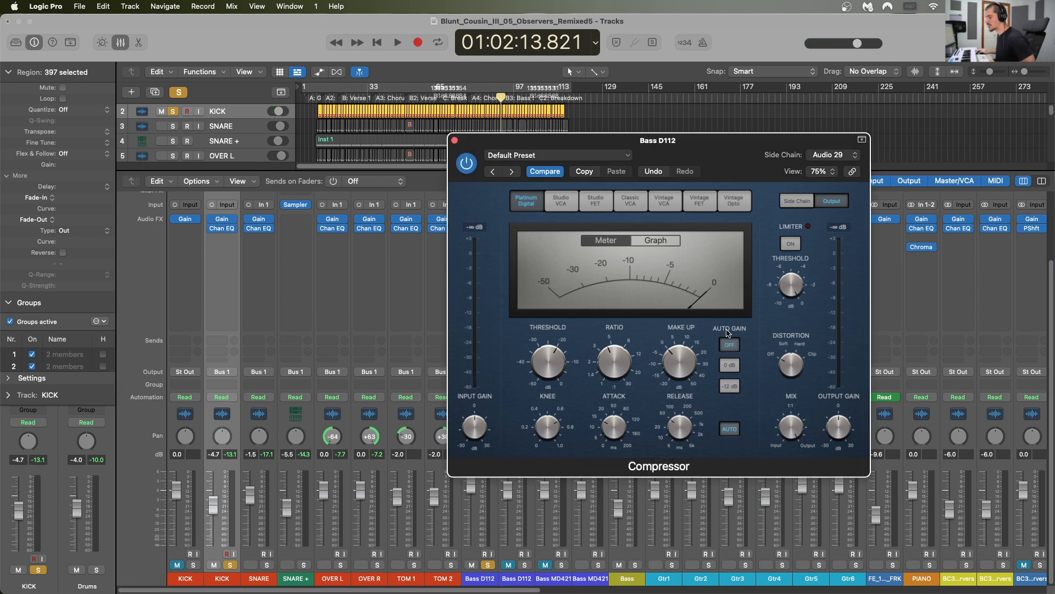
pyautogui.press('space')
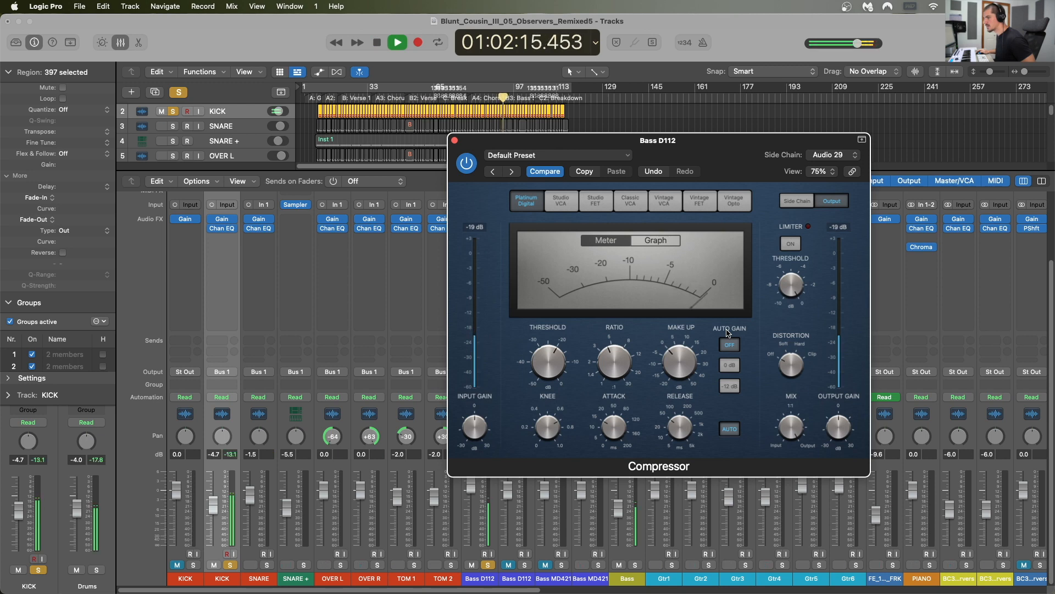
pyautogui.moveTo(681, 421)
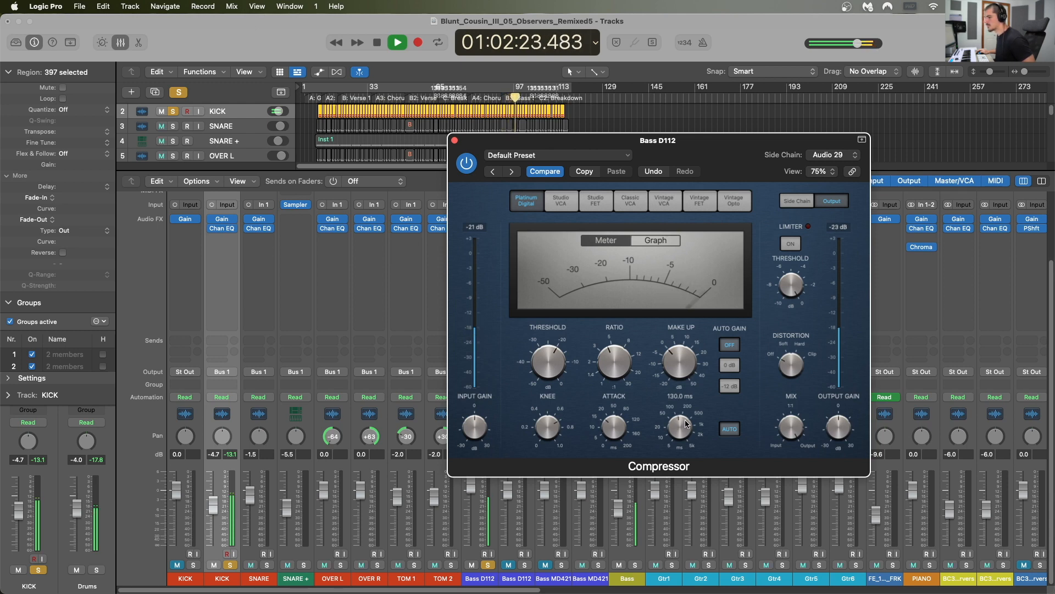
pyautogui.press('space')
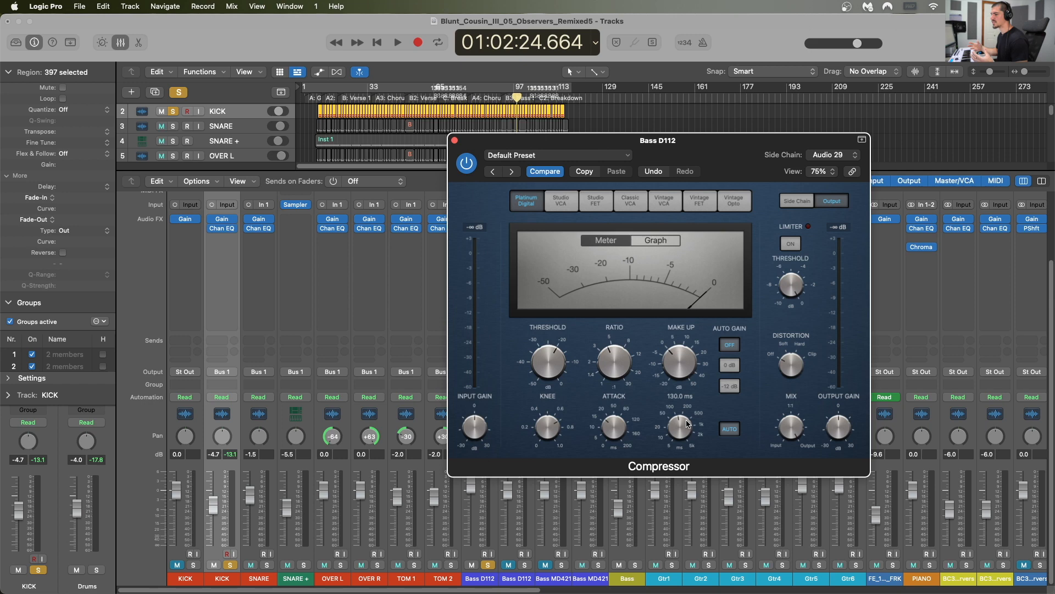
pyautogui.moveTo(705, 154); pyautogui.dragTo(838, 144)
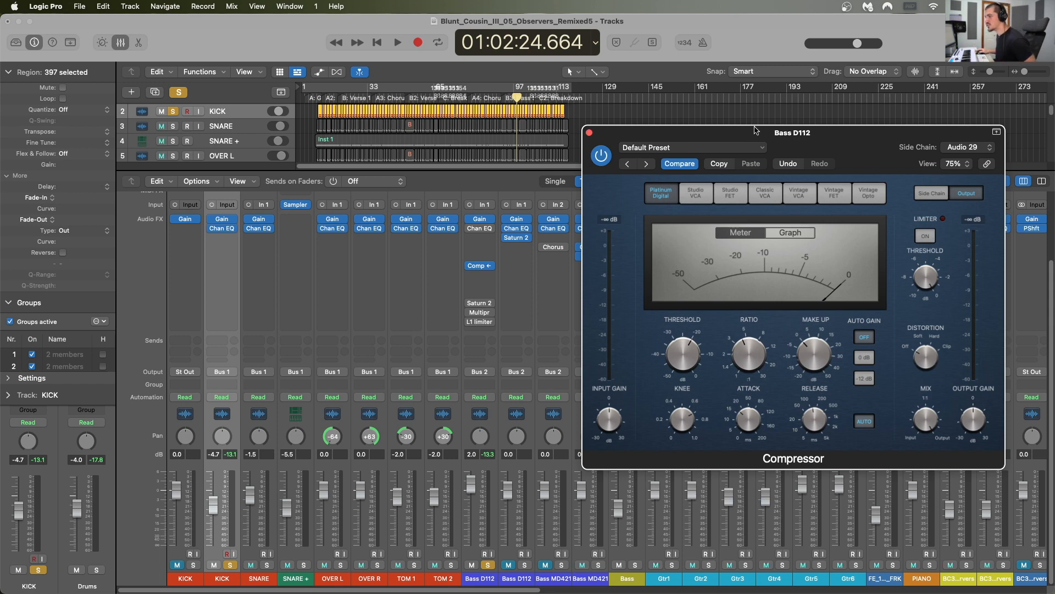
pyautogui.click(589, 133)
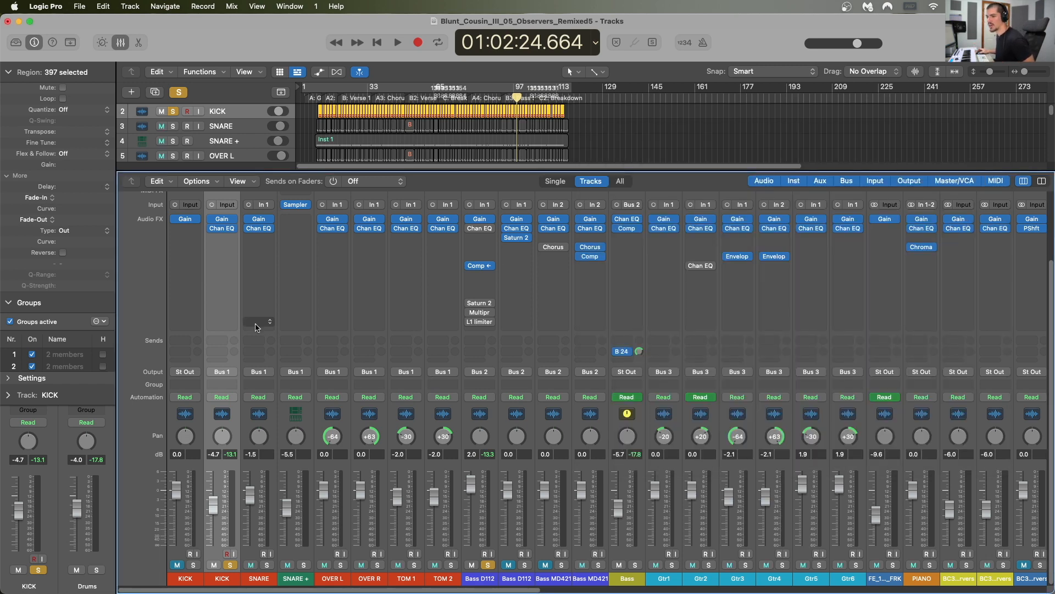
# Step: Apply a high cut at 352 Hz in the second KICK channel's Channel EQ while the kick and bass play
pyautogui.scroll(2, 238, 285)
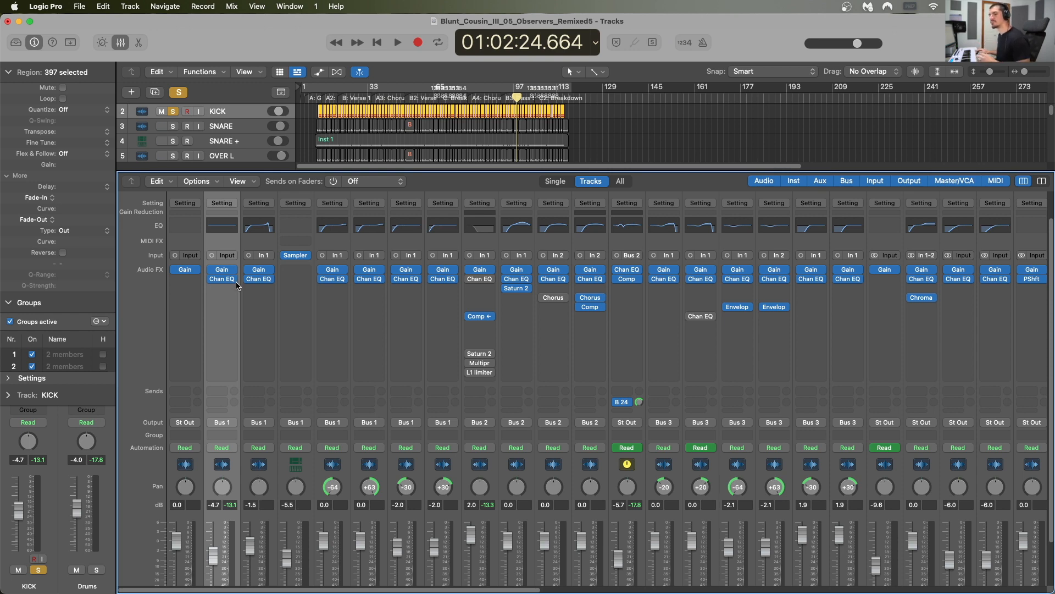
pyautogui.click(226, 281)
pyautogui.moveTo(556, 217); pyautogui.dragTo(549, 188)
pyautogui.moveTo(820, 325); pyautogui.dragTo(493, 335)
pyautogui.press('space')
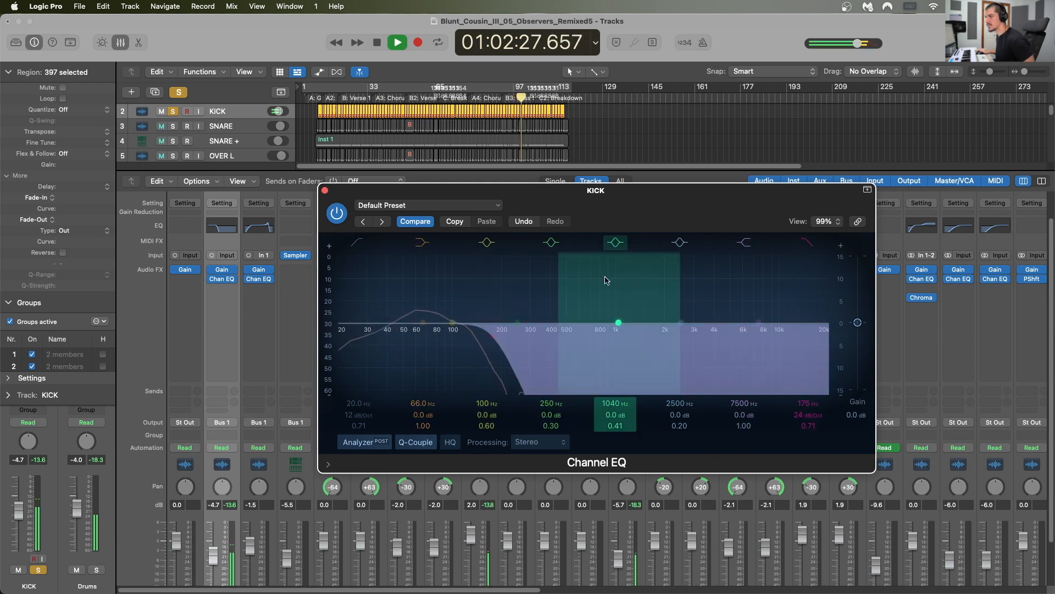
pyautogui.moveTo(822, 403); pyautogui.dragTo(821, 376)
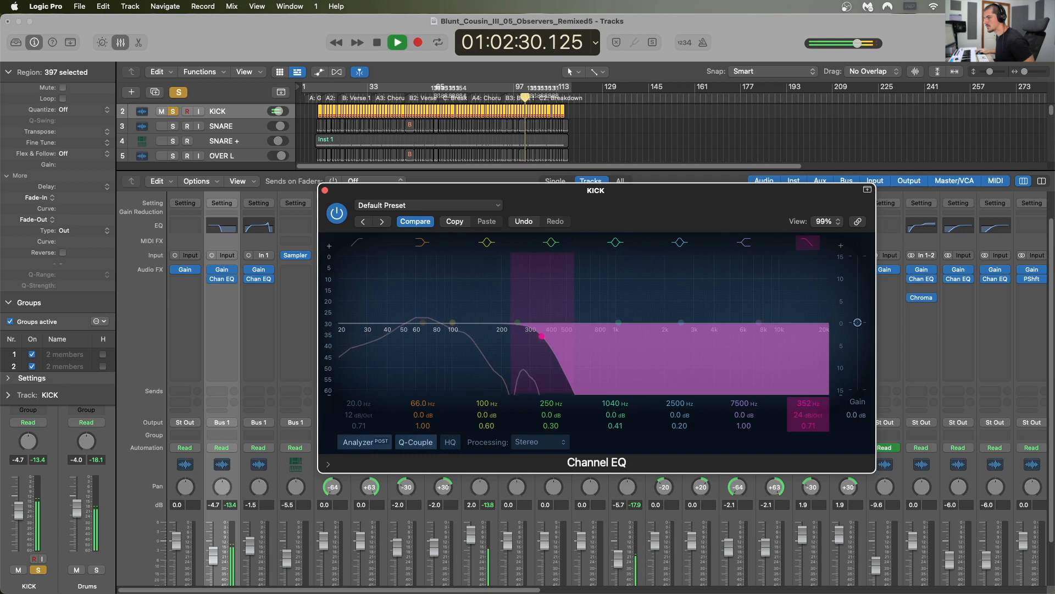
pyautogui.click(325, 191)
# Step: Unsolo the first Bass D112 and second KICK channels and raise the KICK fader to 6.0 dB in the full mix
pyautogui.scroll(-2, 410, 327)
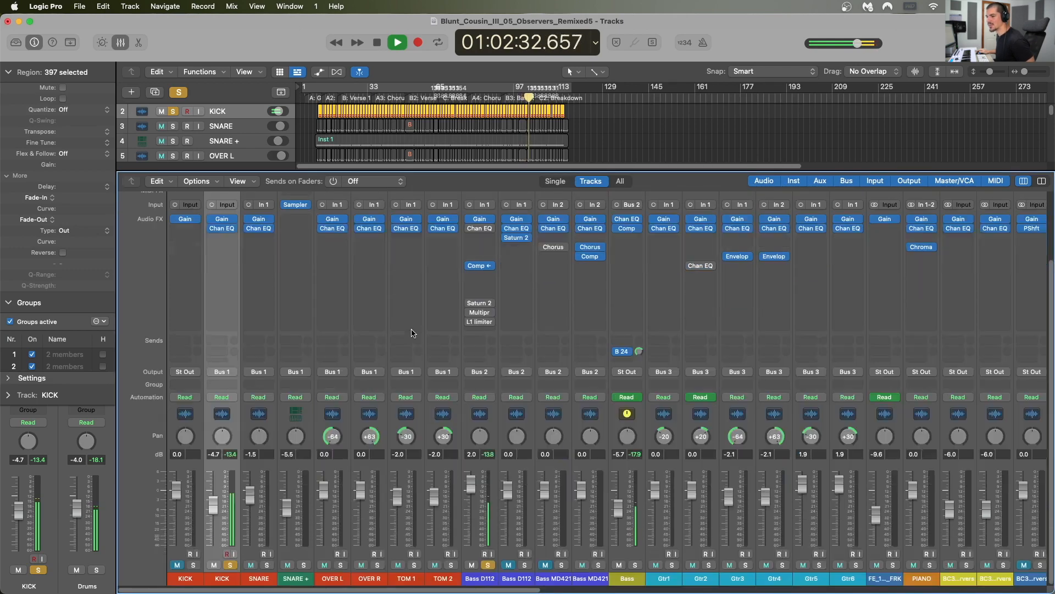
pyautogui.click(487, 565)
pyautogui.click(229, 565)
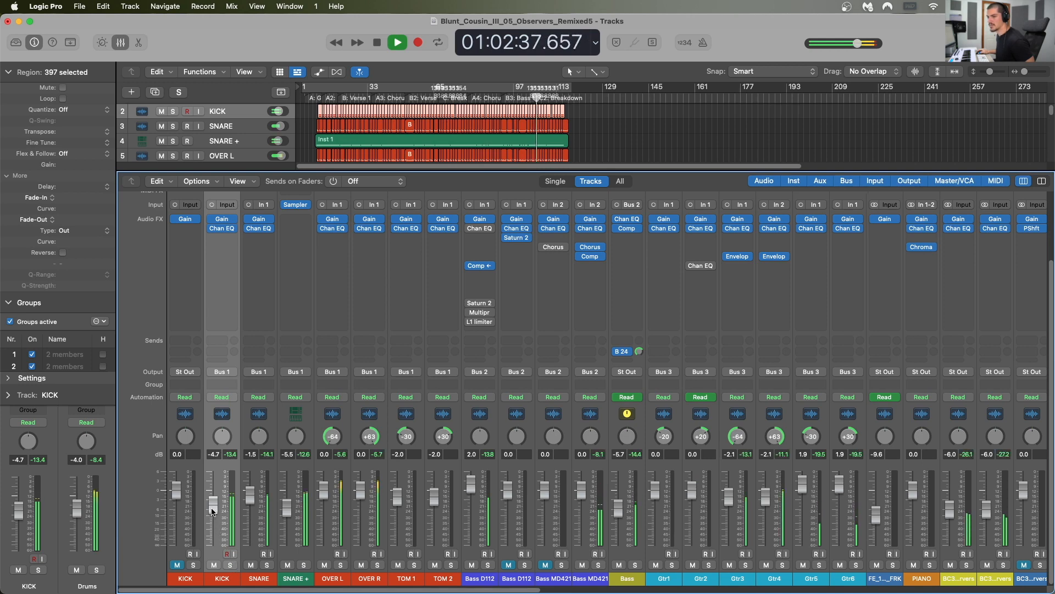
pyautogui.moveTo(214, 506); pyautogui.dragTo(214, 474)
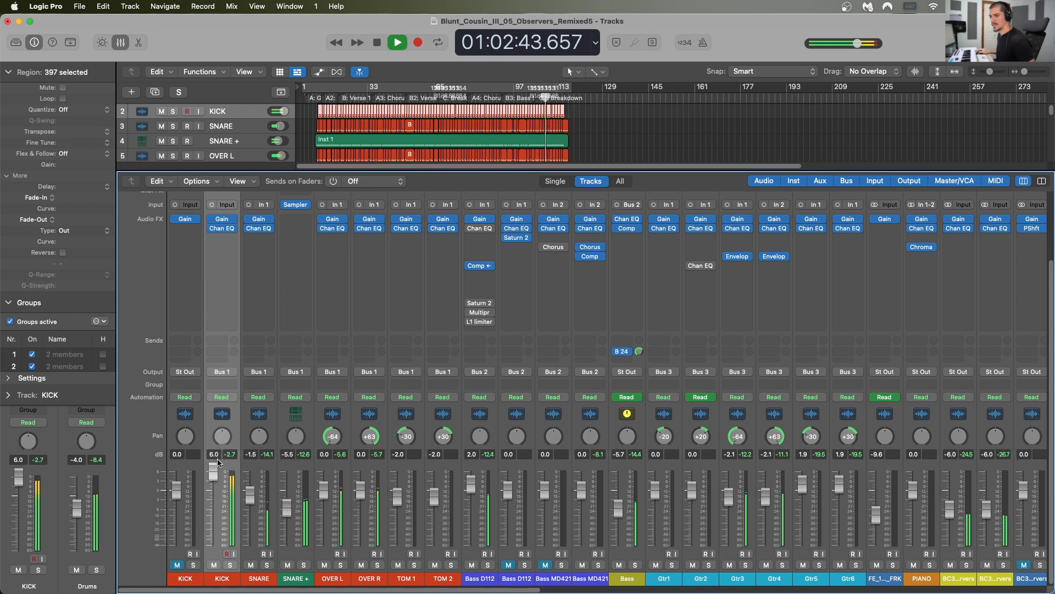
pyautogui.press('space')
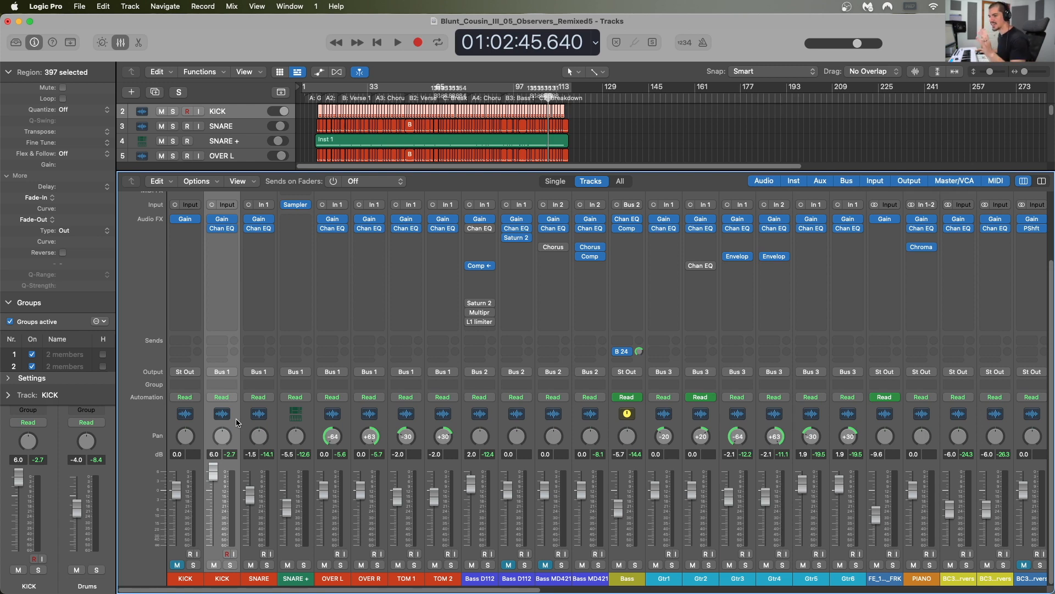
# Step: Bypass the Channel EQ on the second KICK channel and lower its fader to -3.6 dB during playback
pyautogui.moveTo(213, 230)
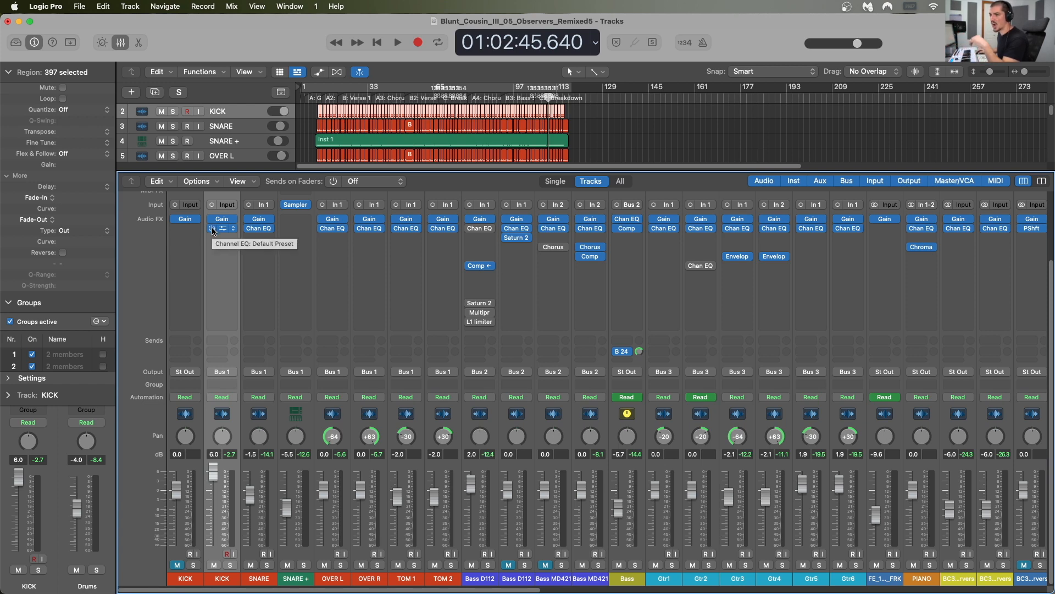
pyautogui.press('space')
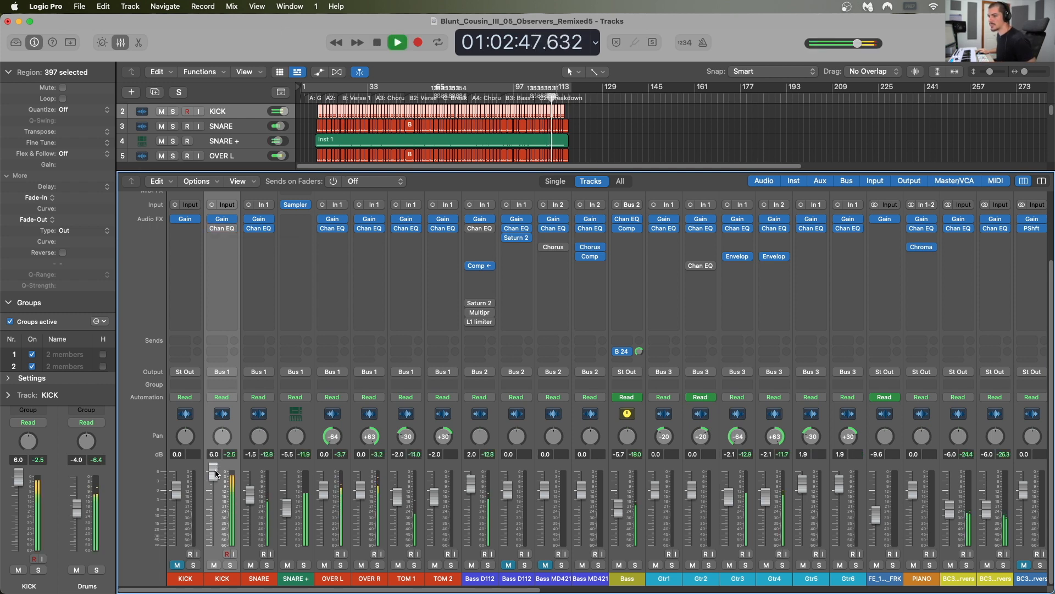
pyautogui.moveTo(218, 465); pyautogui.dragTo(218, 500)
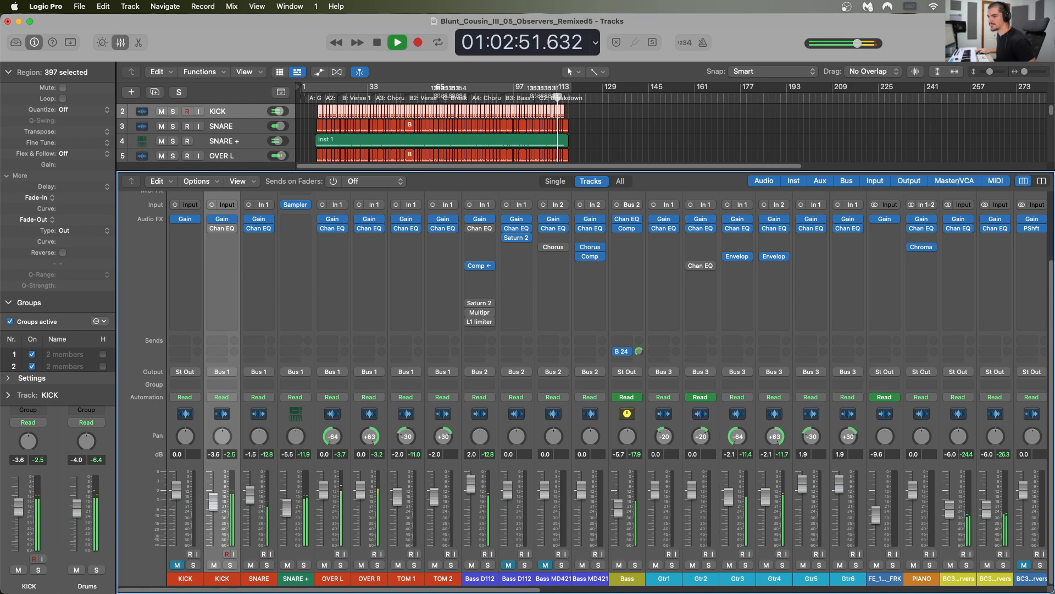
pyautogui.press('space')
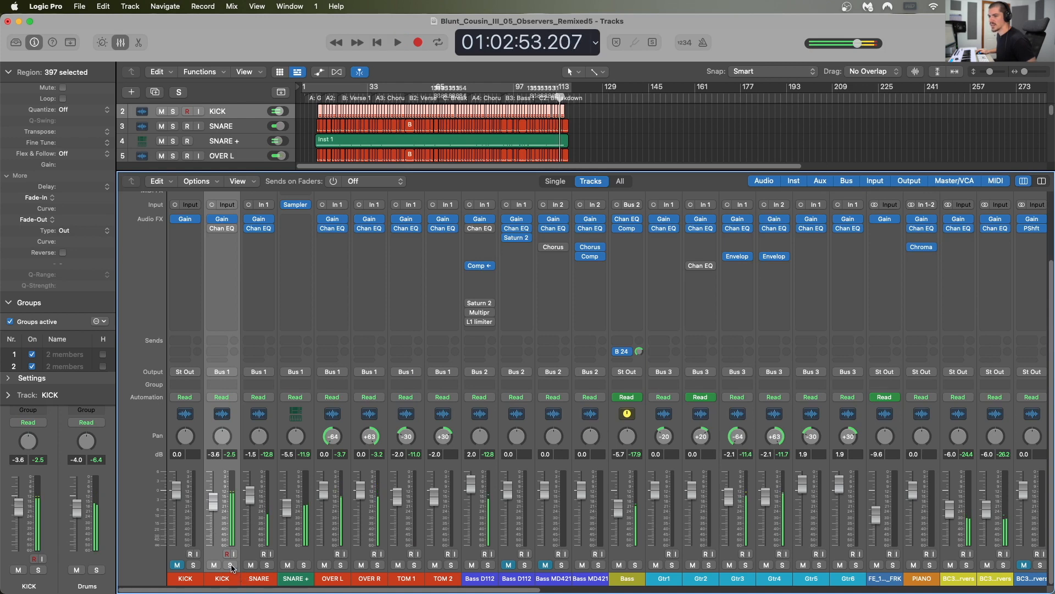
# Step: Solo the second KICK channel and briefly play it back without its high cut
pyautogui.click(230, 565)
pyautogui.press('space')
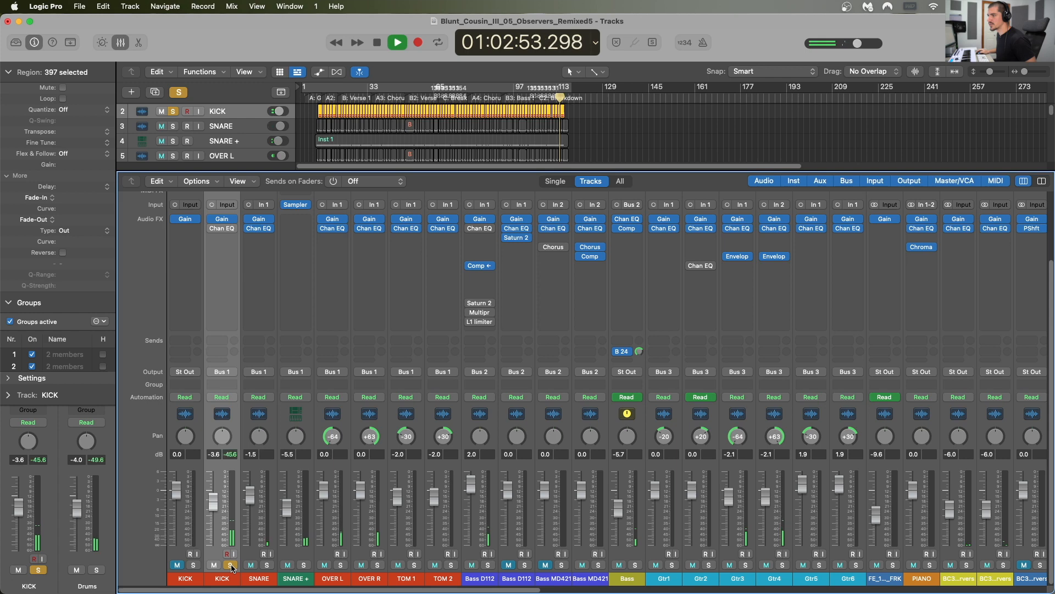
pyautogui.press('space')
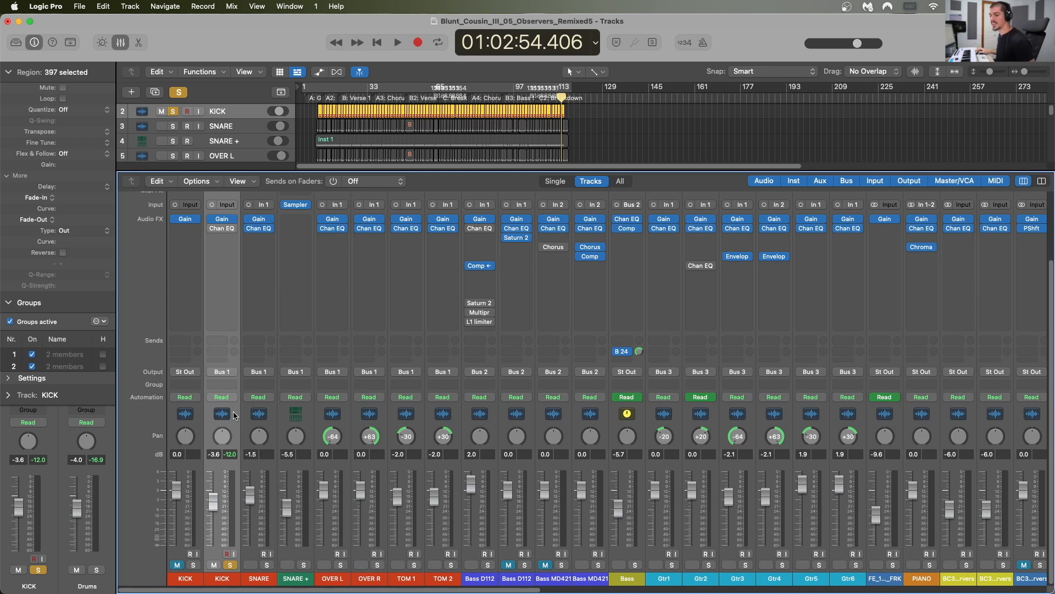
# Step: Insert another Channel EQ below the bypassed one on the second KICK channel
pyautogui.scroll(2, 235, 415)
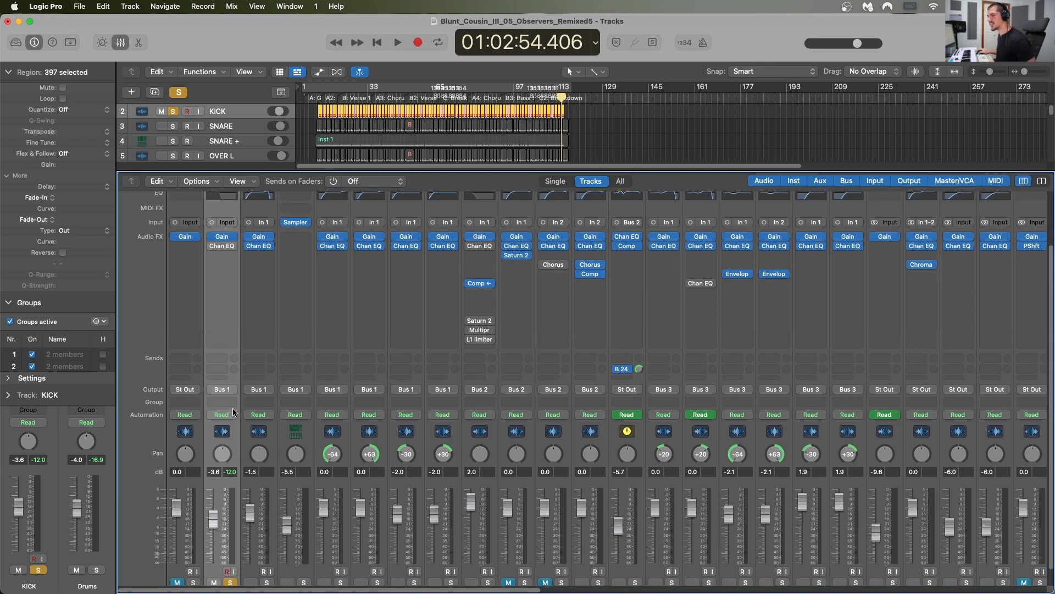
pyautogui.click(226, 275)
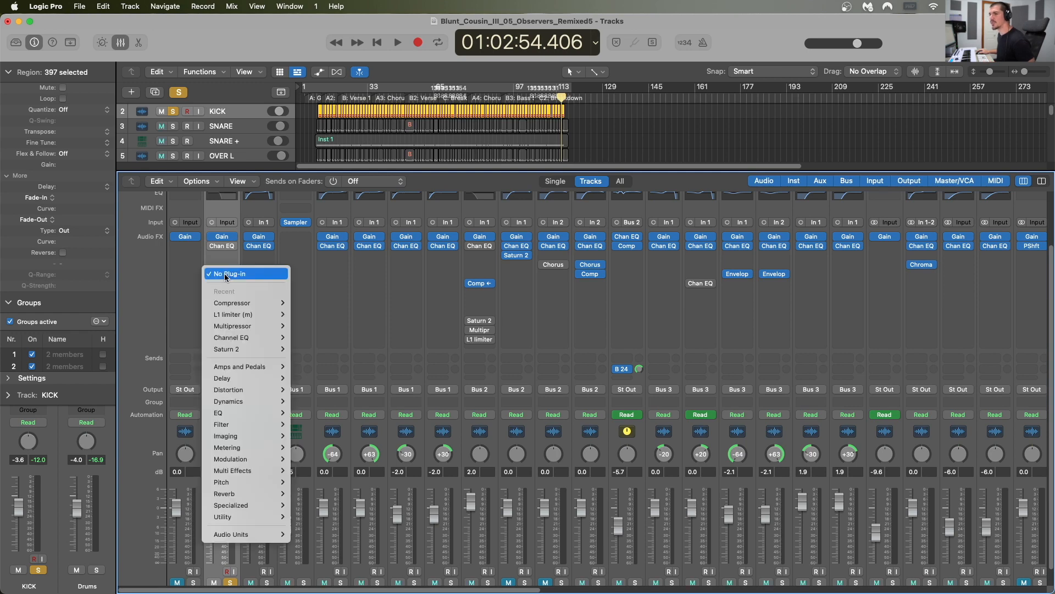
pyautogui.moveTo(231, 338)
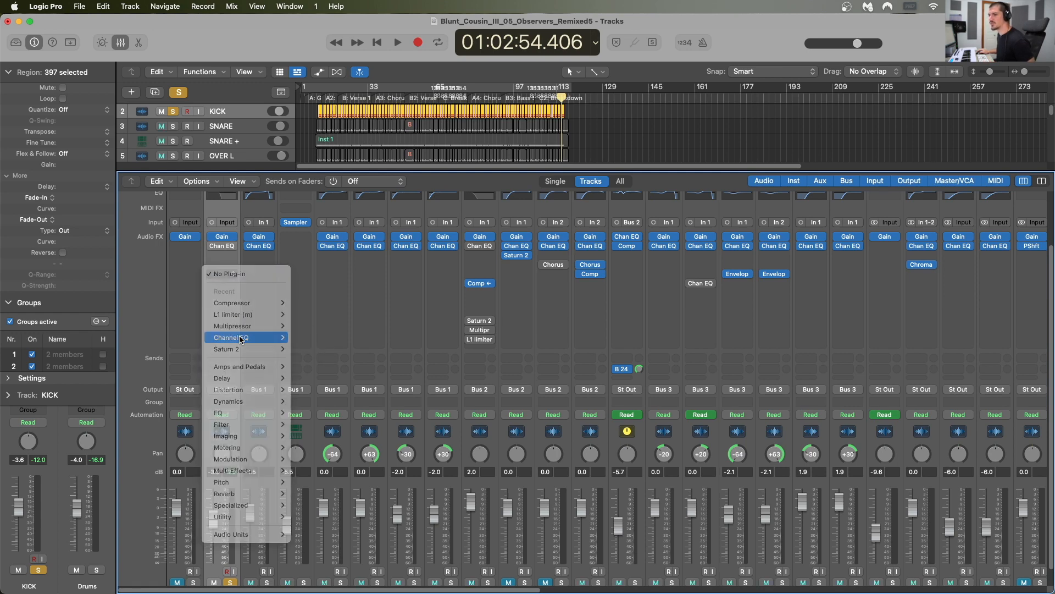
pyautogui.click(305, 338)
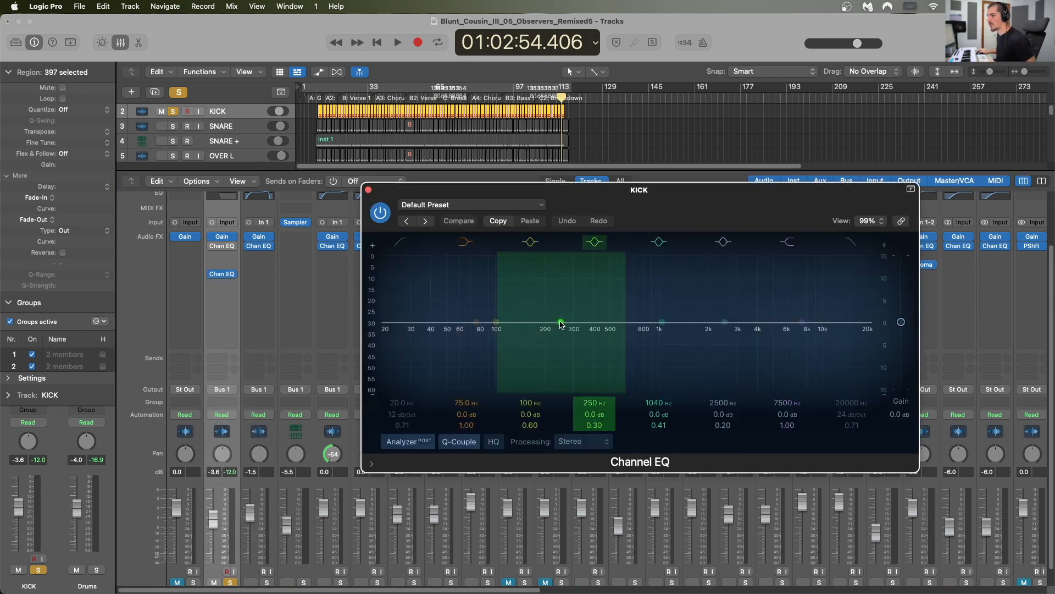
# Step: Demonstrate a broad boost of about 8.5 dB at 1160 Hz on the kick, then flatten the band and close the EQ
pyautogui.moveTo(561, 324); pyautogui.dragTo(650, 283)
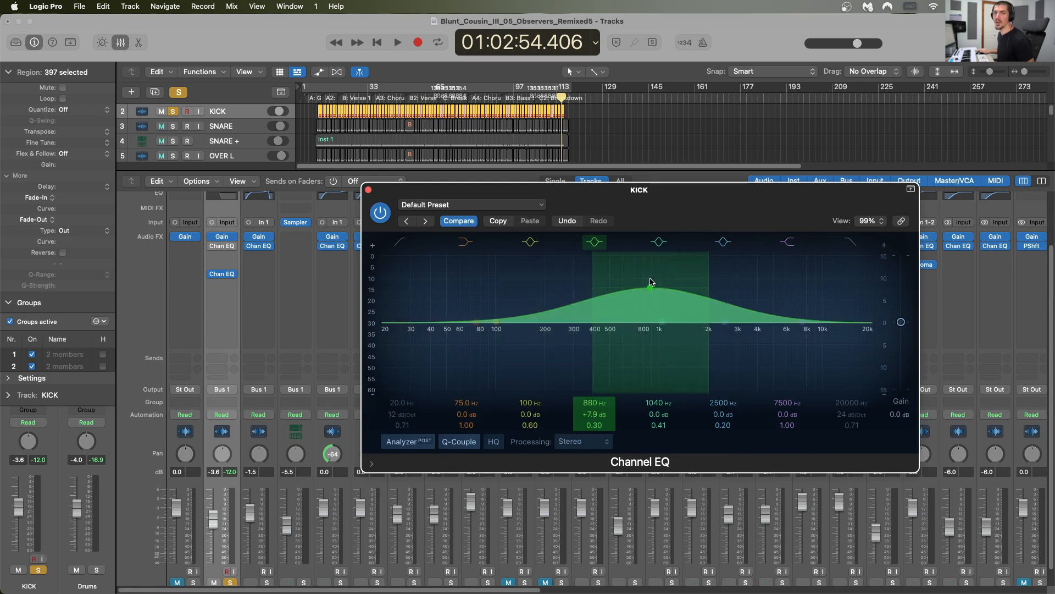
pyautogui.moveTo(650, 285); pyautogui.dragTo(668, 281)
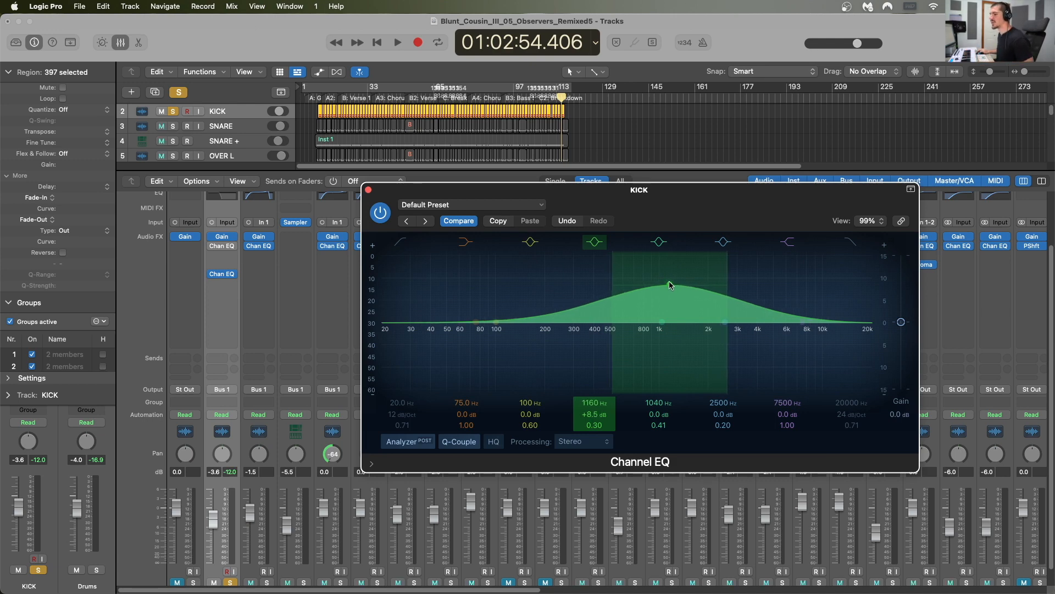
pyautogui.moveTo(671, 285); pyautogui.dragTo(674, 321)
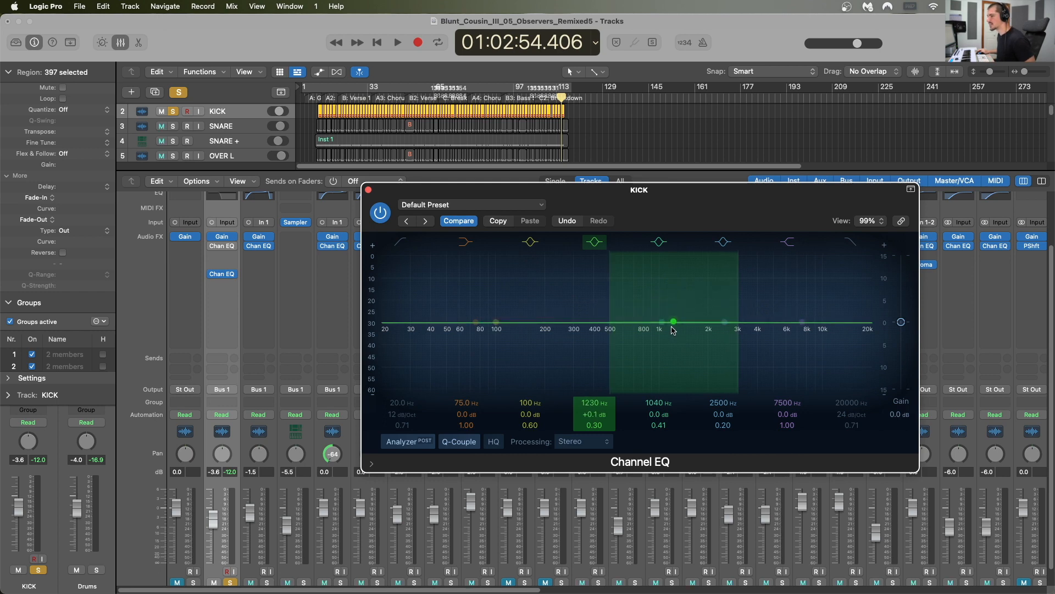
pyautogui.click(368, 191)
# Step: Switch the solo from the second KICK channel to the first Bass D112 channel
pyautogui.scroll(-2, 407, 348)
pyautogui.click(488, 564)
pyautogui.click(230, 565)
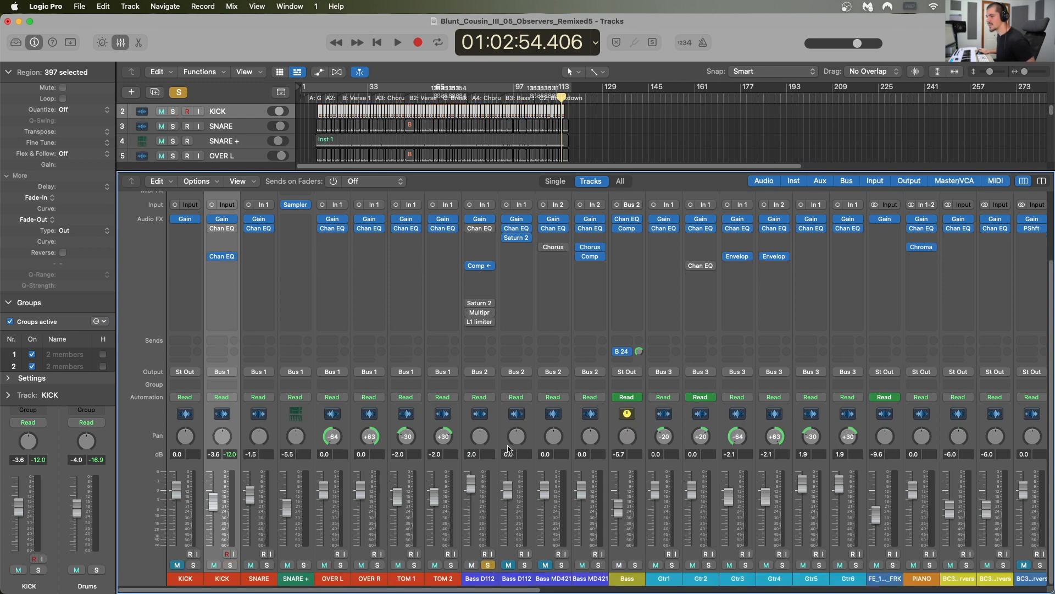
# Step: Open Saturn 2 on the first Bass D112 channel and lower its Band 1 crossover frequency
pyautogui.scroll(3, 509, 449)
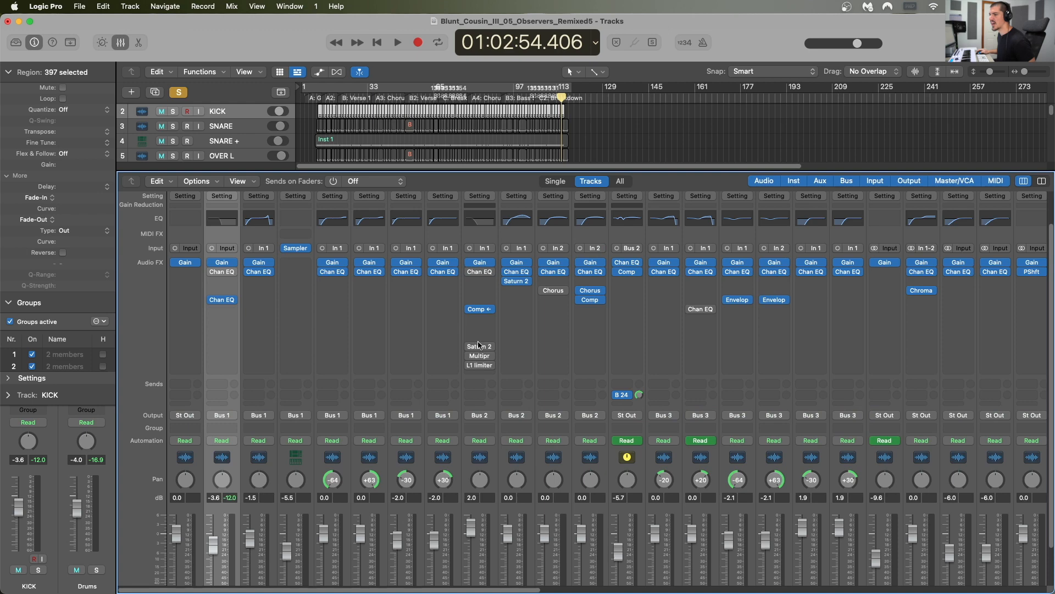
pyautogui.click(470, 309)
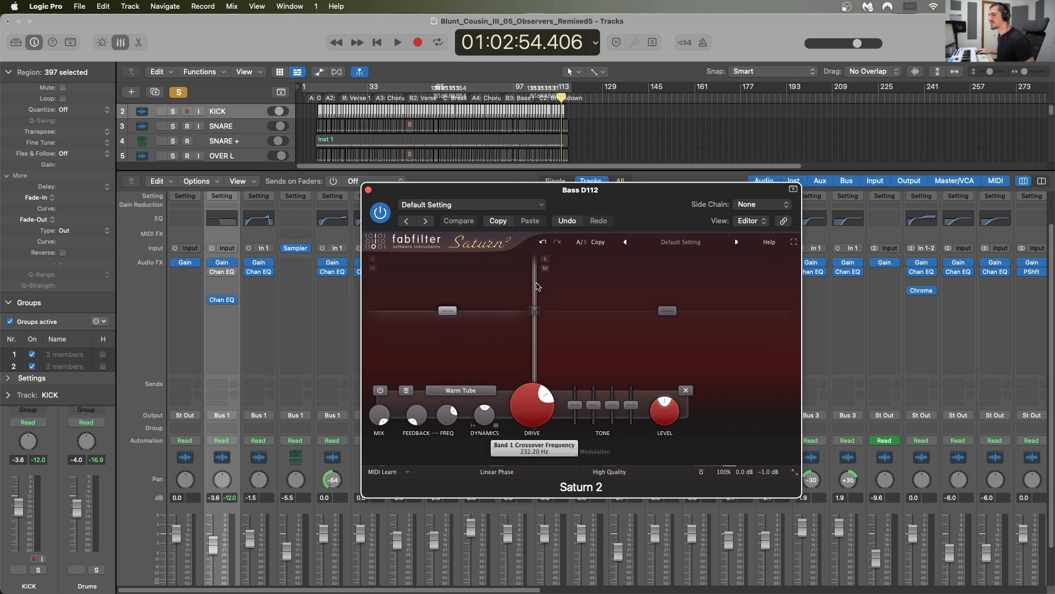
pyautogui.moveTo(535, 285)
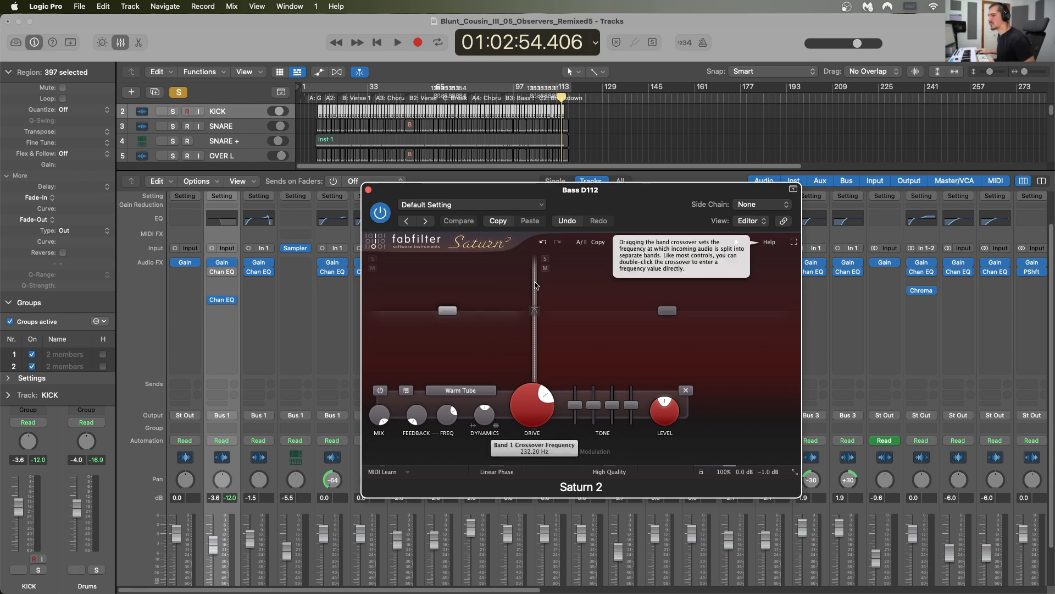
pyautogui.moveTo(536, 286); pyautogui.dragTo(437, 286)
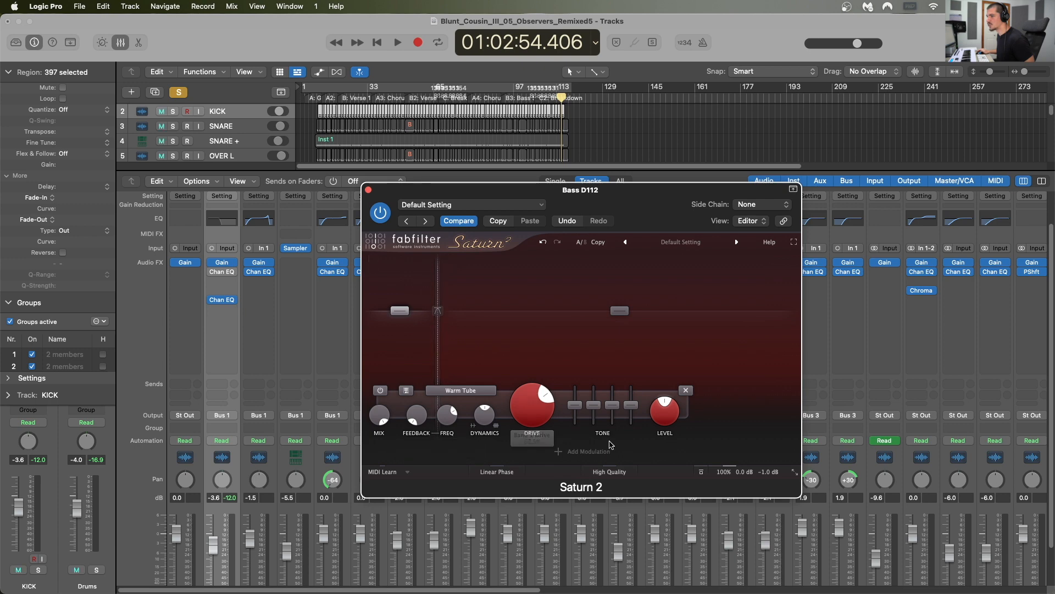
# Step: Remove the crossover split in Saturn 2 on the first Bass D112 channel so one band covers the full range
pyautogui.click(686, 391)
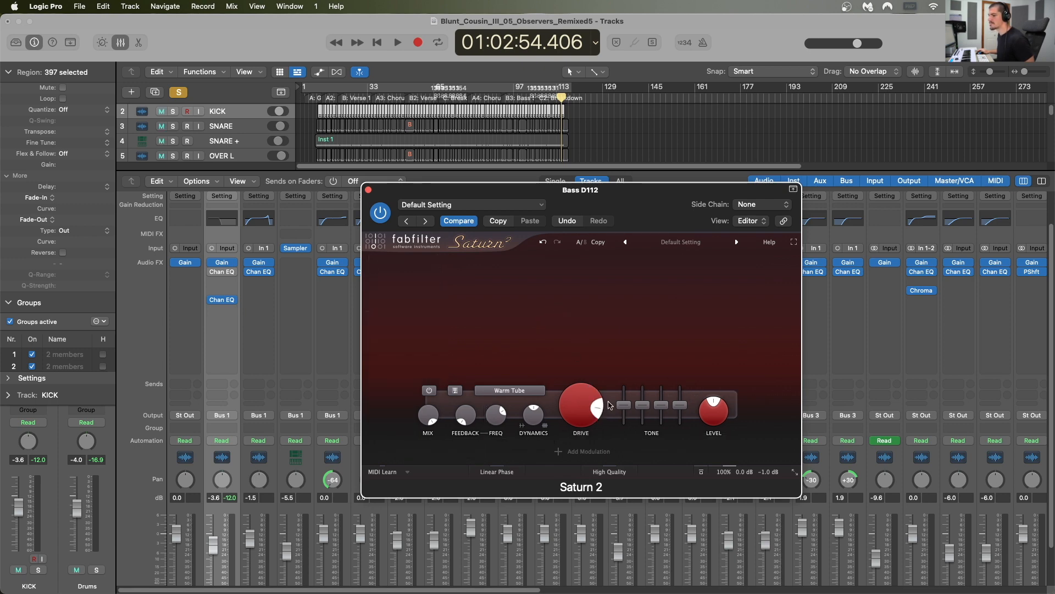
pyautogui.moveTo(615, 206); pyautogui.dragTo(581, 193)
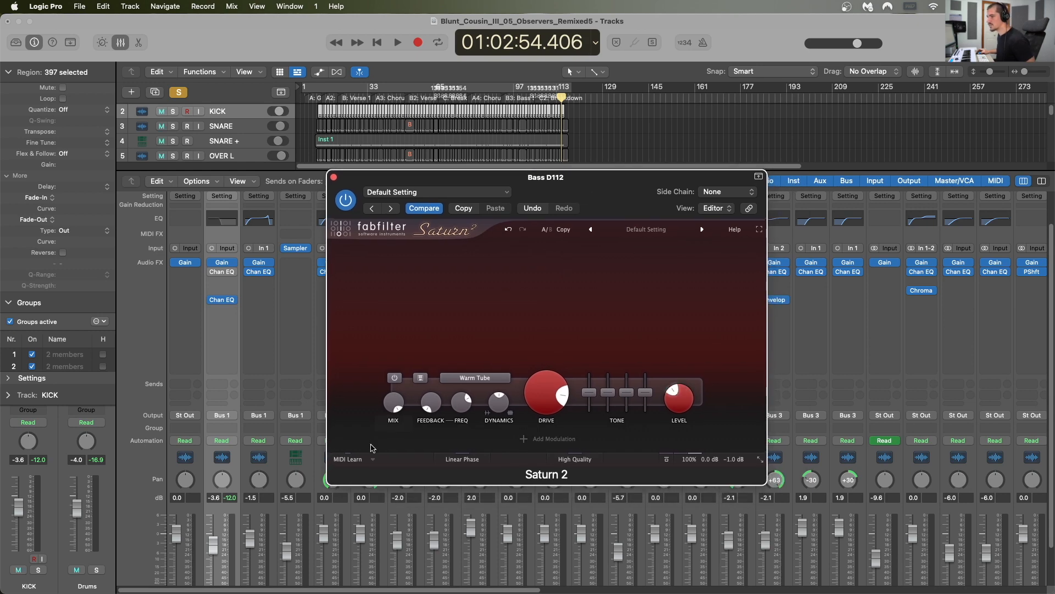
pyautogui.scroll(-2, 302, 420)
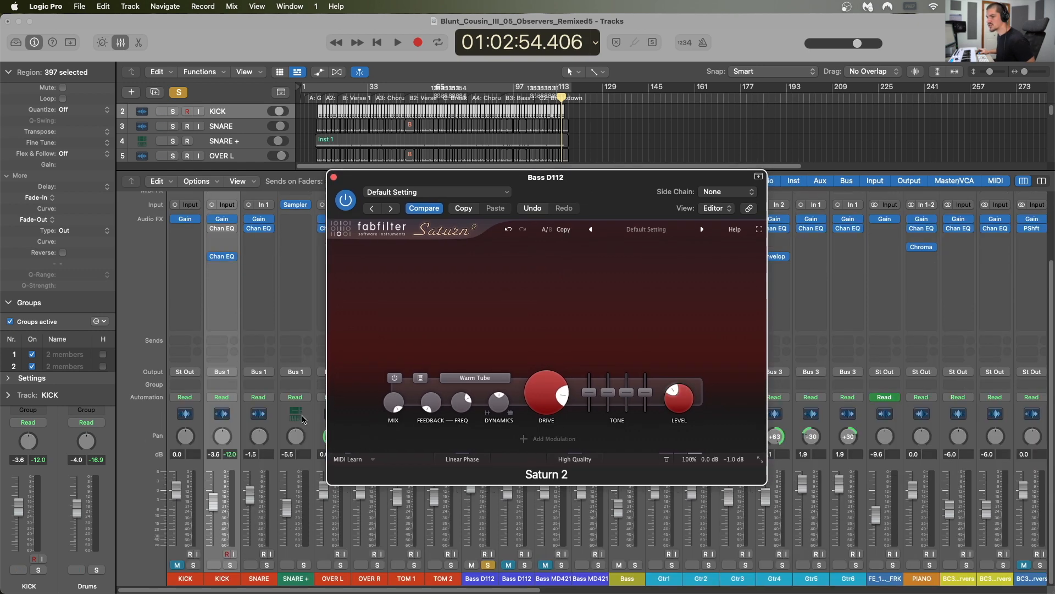
# Step: Play the soloed bass from the B2 Verse marker and compare it with Saturn 2 bypassed and active
pyautogui.click(409, 99)
pyautogui.press('space')
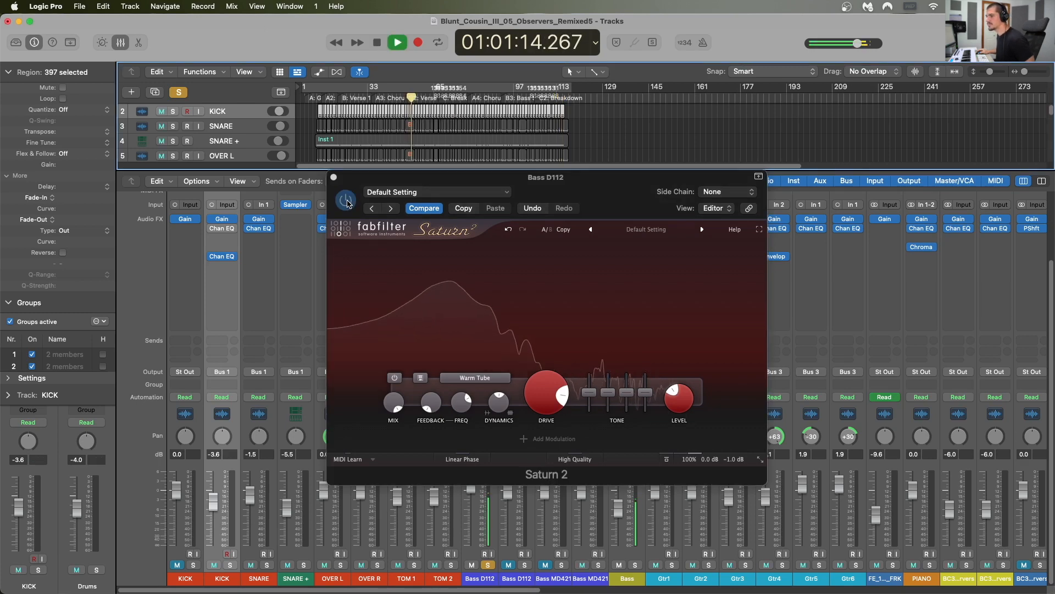
pyautogui.click(347, 203)
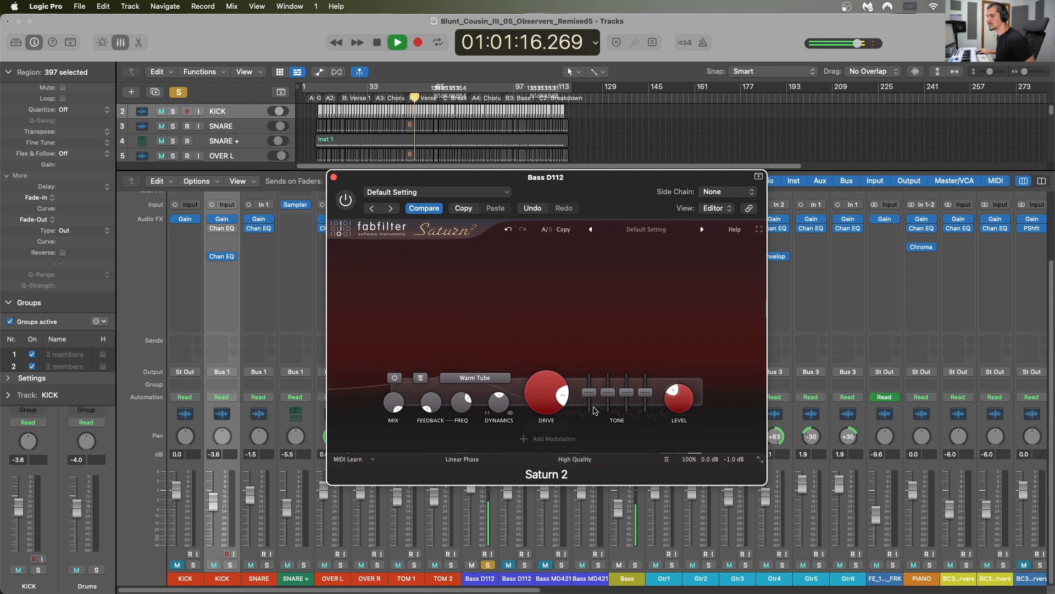
pyautogui.moveTo(539, 392)
pyautogui.click(346, 200)
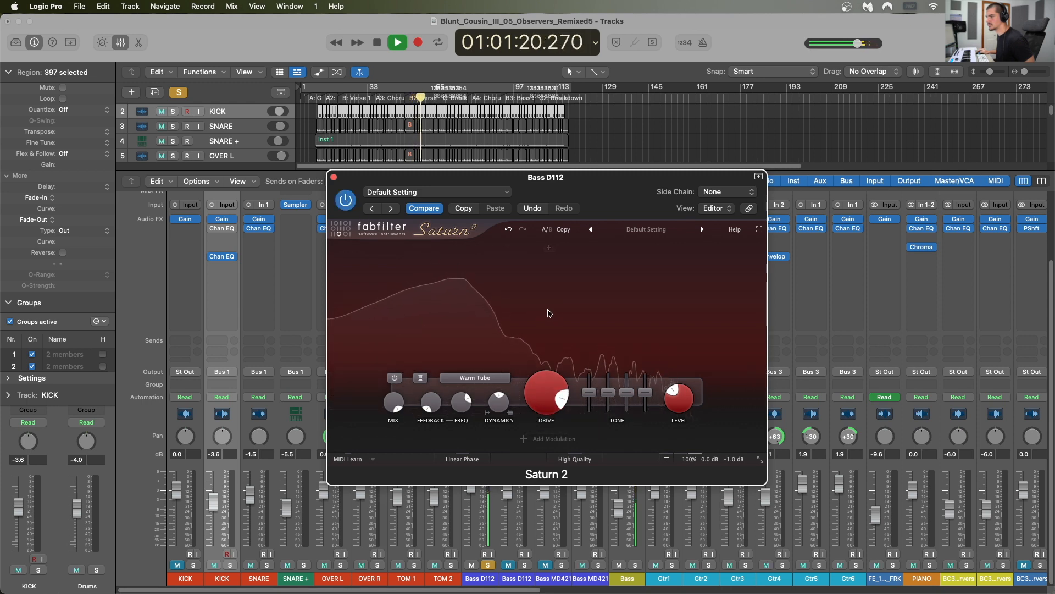
# Step: Lower Saturn 2's output level to -3.3 dB and compare the bass with the plug-in bypassed and active
pyautogui.moveTo(556, 378)
pyautogui.moveTo(679, 398)
pyautogui.moveTo(731, 421); pyautogui.dragTo(730, 489)
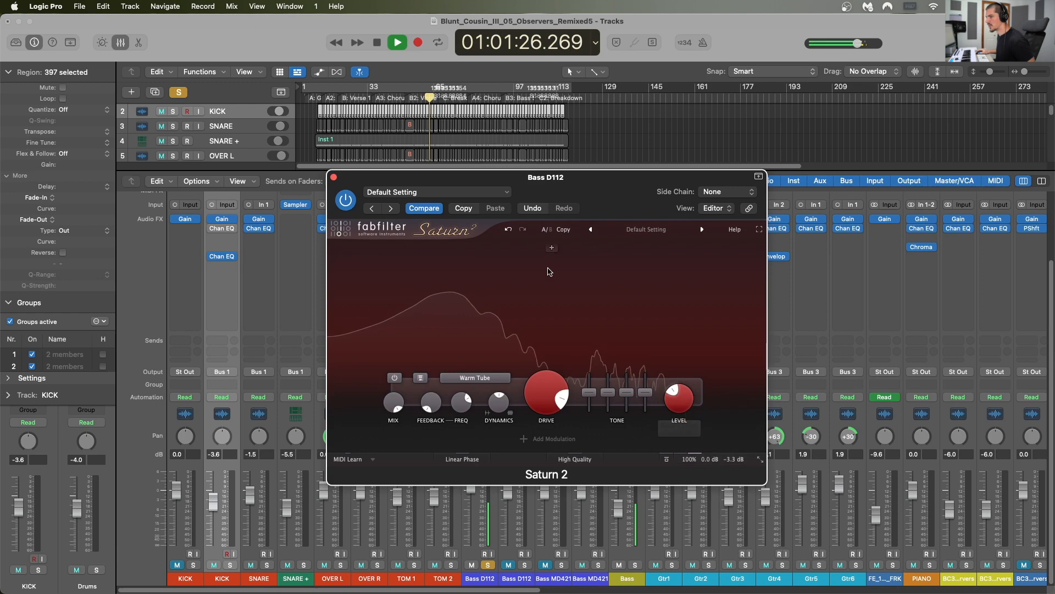
pyautogui.click(346, 202)
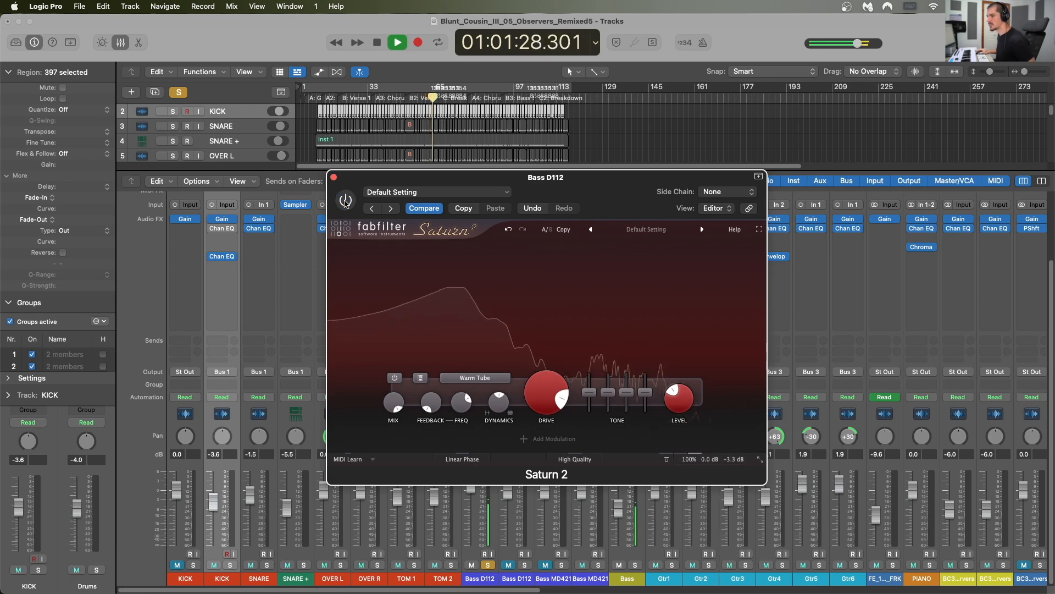
pyautogui.click(346, 203)
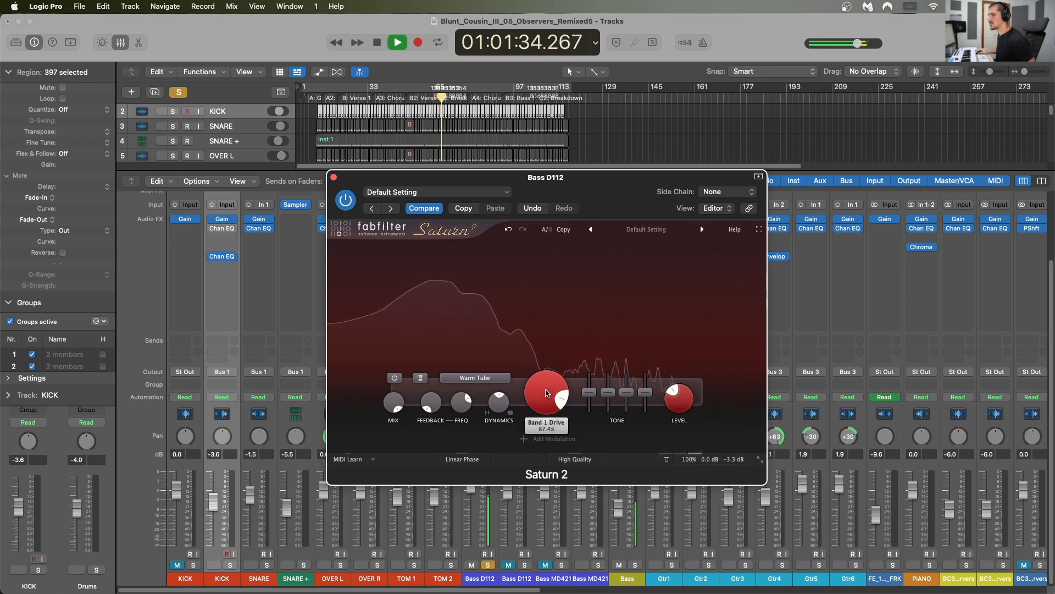
# Step: Split Saturn 2 into two bands again, reduce the Band 1 Drive to 65.4%, and select the upper band
pyautogui.click(492, 250)
pyautogui.moveTo(483, 409); pyautogui.dragTo(480, 441)
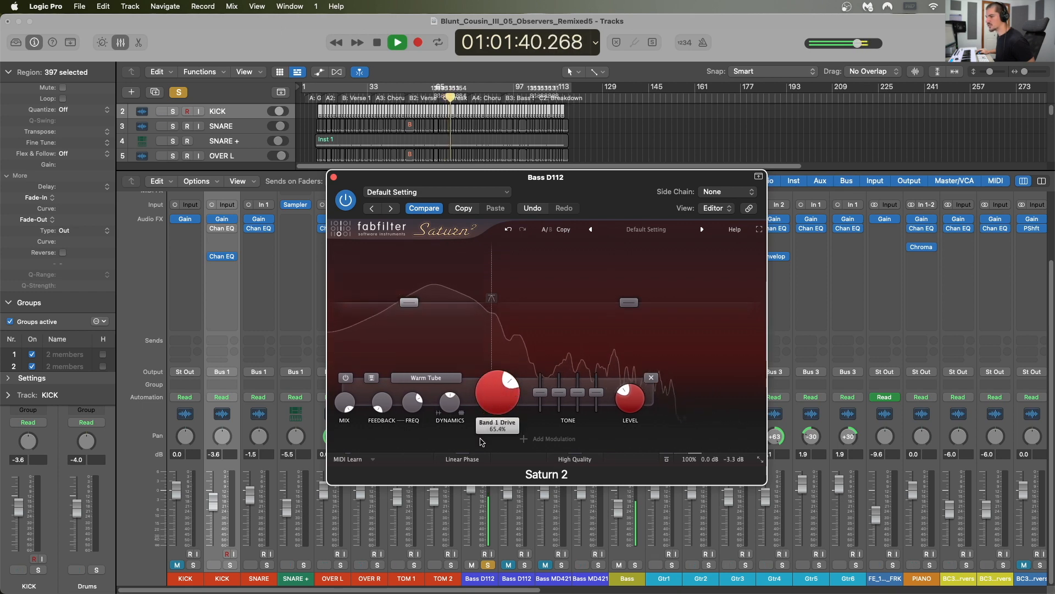
pyautogui.click(550, 331)
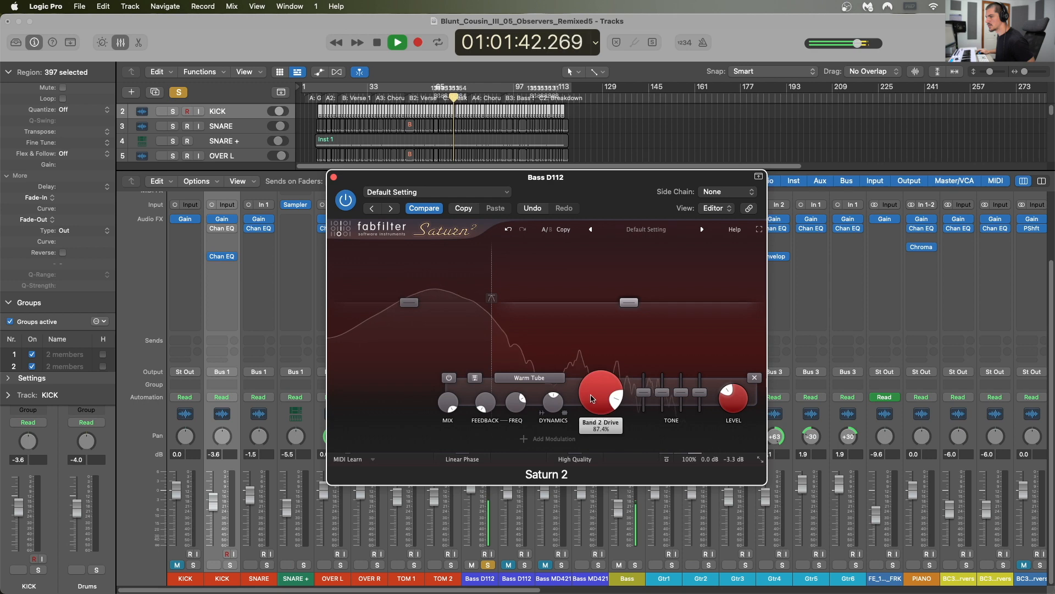
# Step: Compare the two-band saturation on the soloed bass with Saturn 2 bypassed and active, then stop playback
pyautogui.click(347, 202)
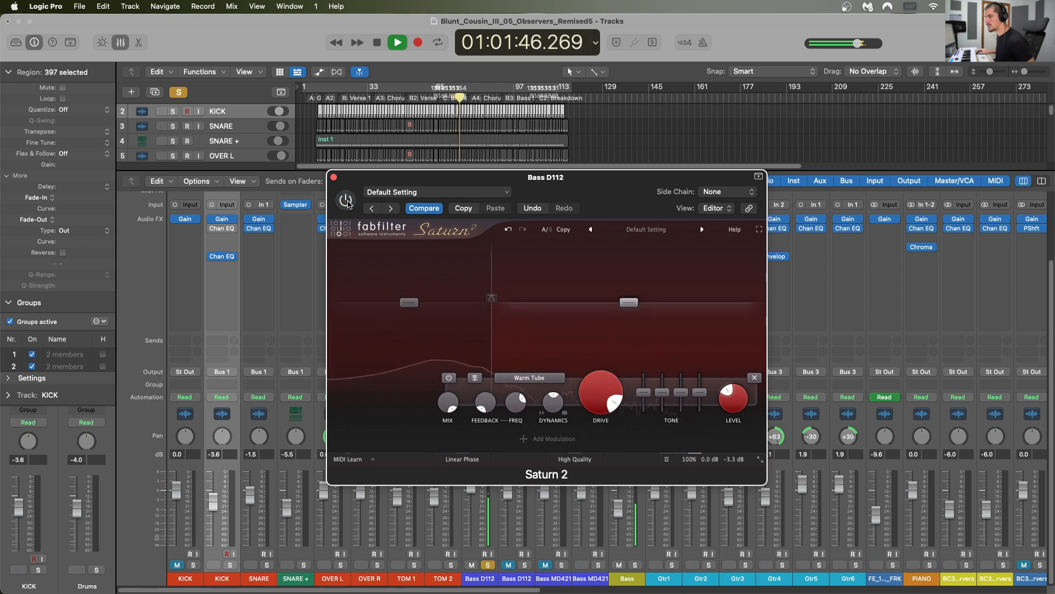
pyautogui.click(347, 202)
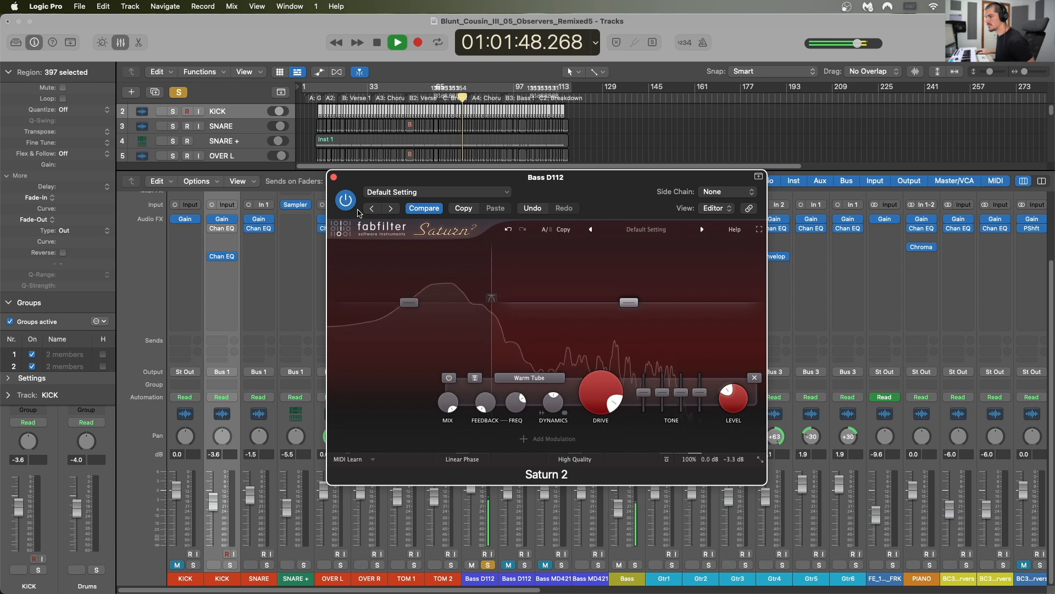
pyautogui.press('space')
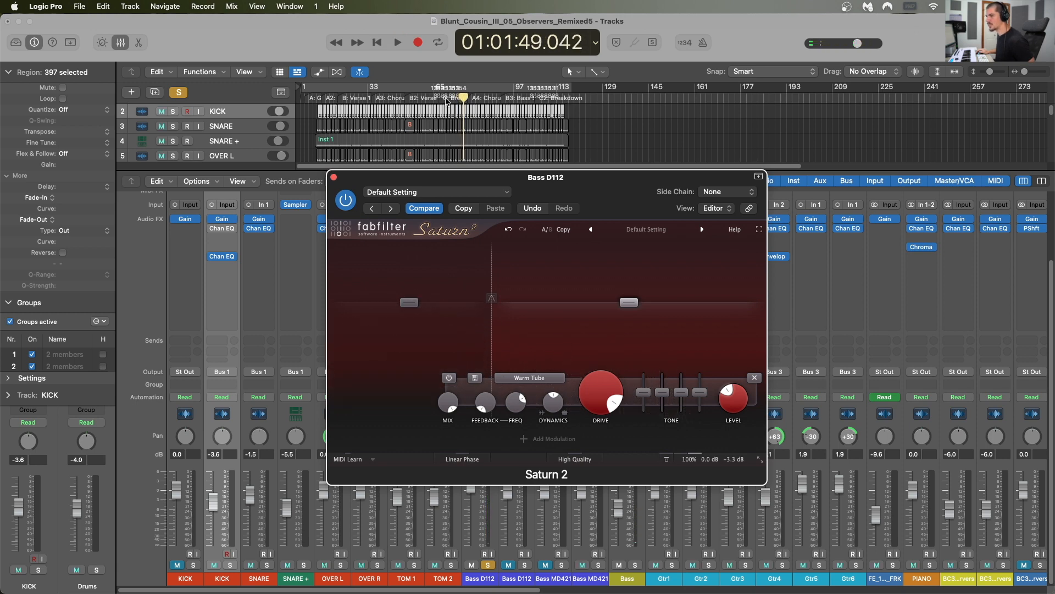
# Step: Take the bass out of solo and play the full mix, comparing Saturn 2 bypassed and active
pyautogui.click(449, 102)
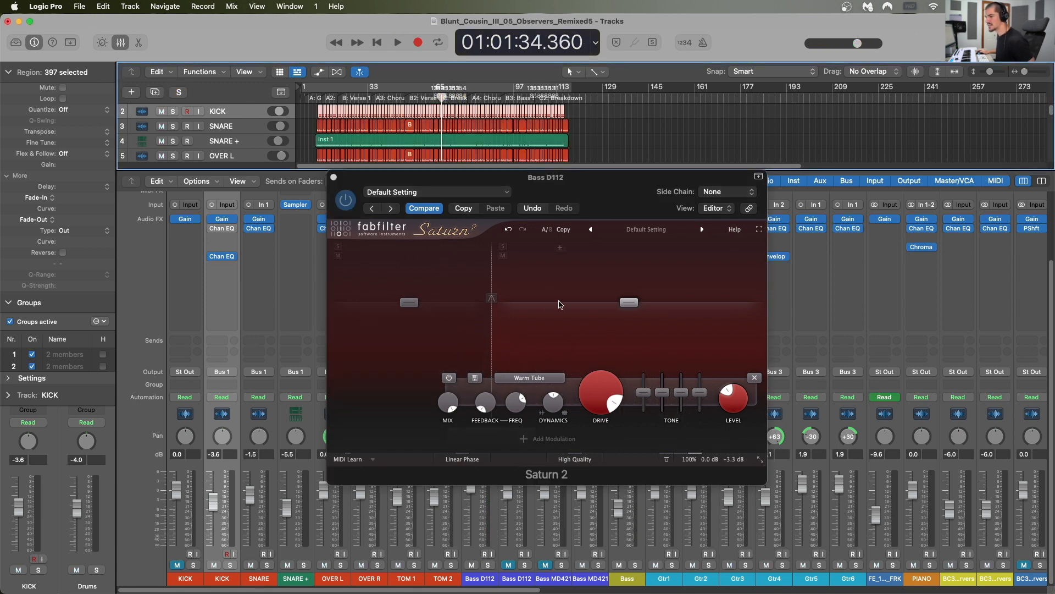
pyautogui.press('space')
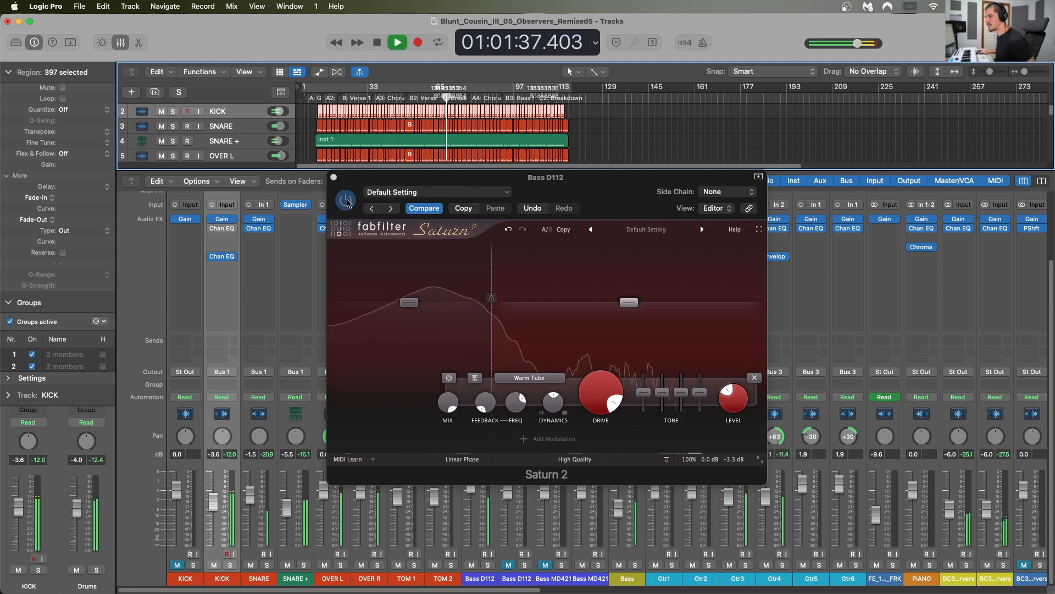
pyautogui.click(347, 202)
pyautogui.click(347, 202)
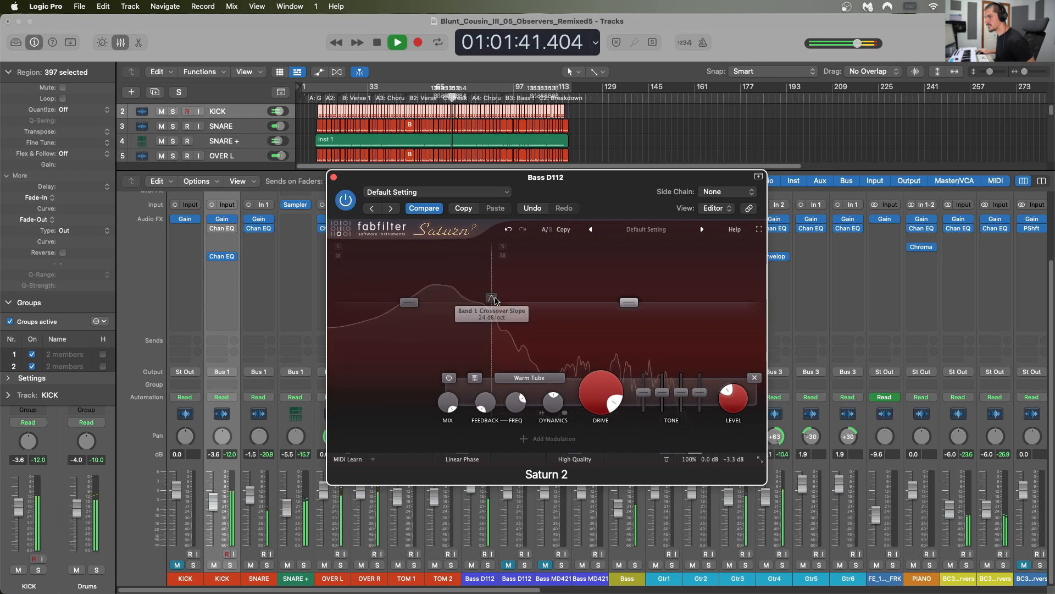
pyautogui.press('space')
# Step: Raise the first Bass D112 fader to 2.2 dB and increase the drive of Saturn 2's lower band
pyautogui.moveTo(432, 184); pyautogui.dragTo(678, 177)
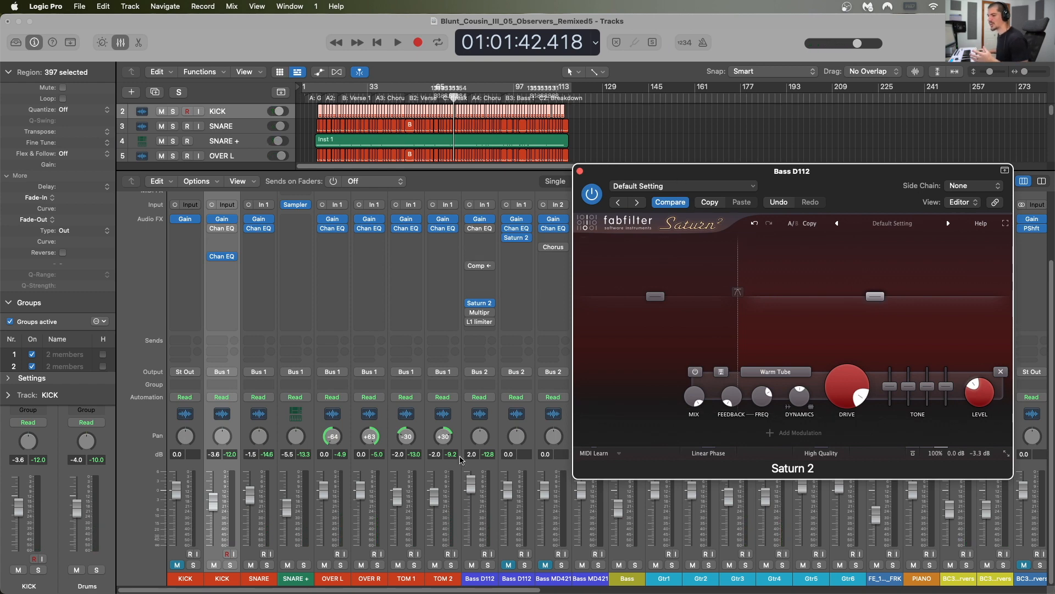
pyautogui.moveTo(471, 482); pyautogui.dragTo(471, 480)
pyautogui.moveTo(720, 174); pyautogui.dragTo(687, 128)
pyautogui.click(652, 297)
pyautogui.moveTo(706, 350); pyautogui.dragTo(707, 330)
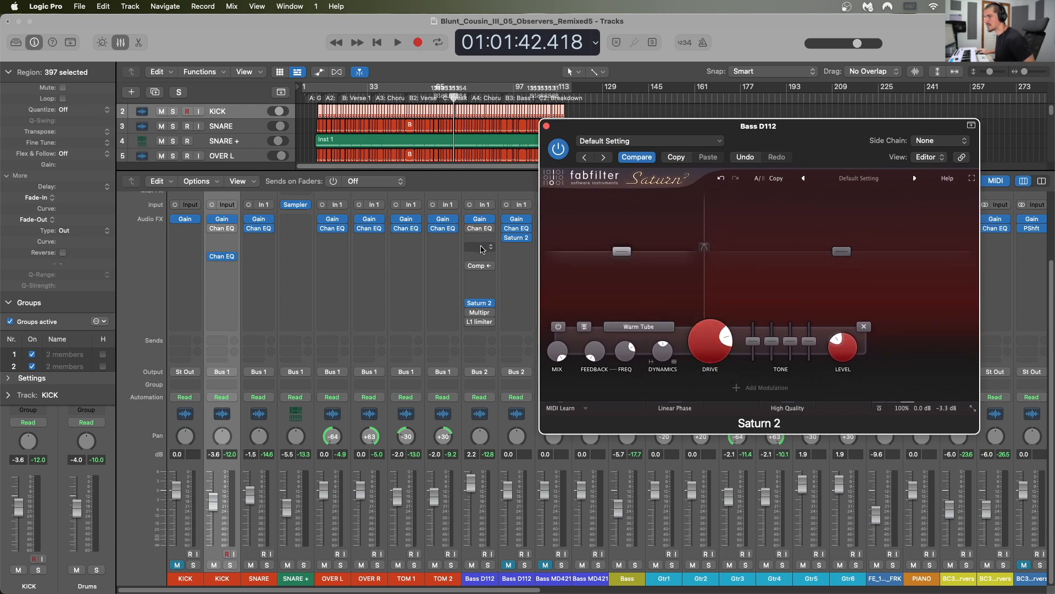
# Step: Insert a Channel EQ above the compressor on the first Bass D112 channel and boost 6.8 dB at 1920 Hz
pyautogui.click(482, 249)
pyautogui.click(558, 275)
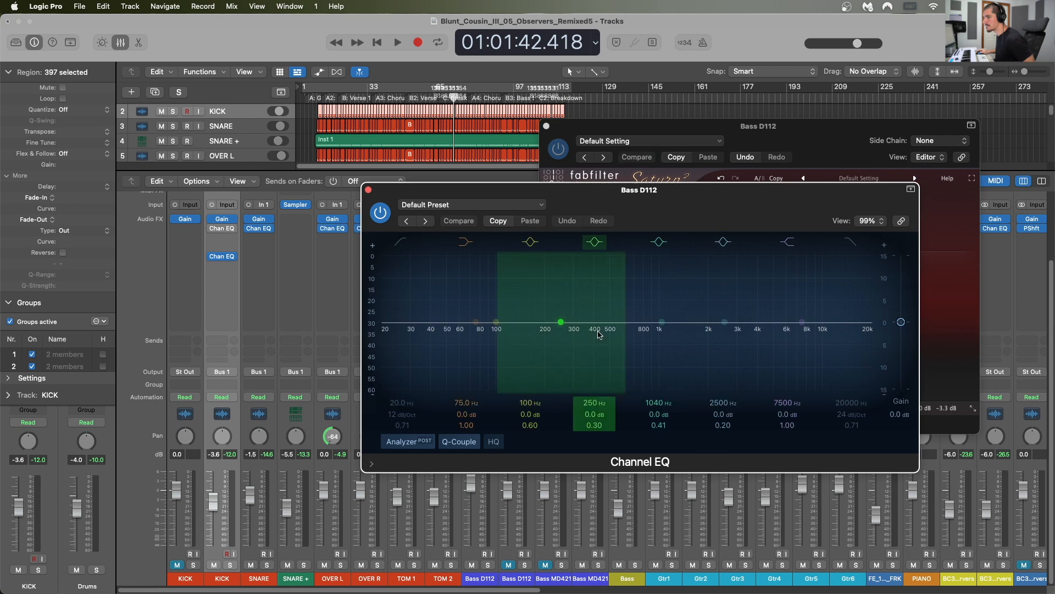
pyautogui.moveTo(663, 323); pyautogui.dragTo(707, 292)
# Step: Play the full mix and compare the bass with its new Channel EQ and Saturn 2 bypassed and active
pyautogui.press('space')
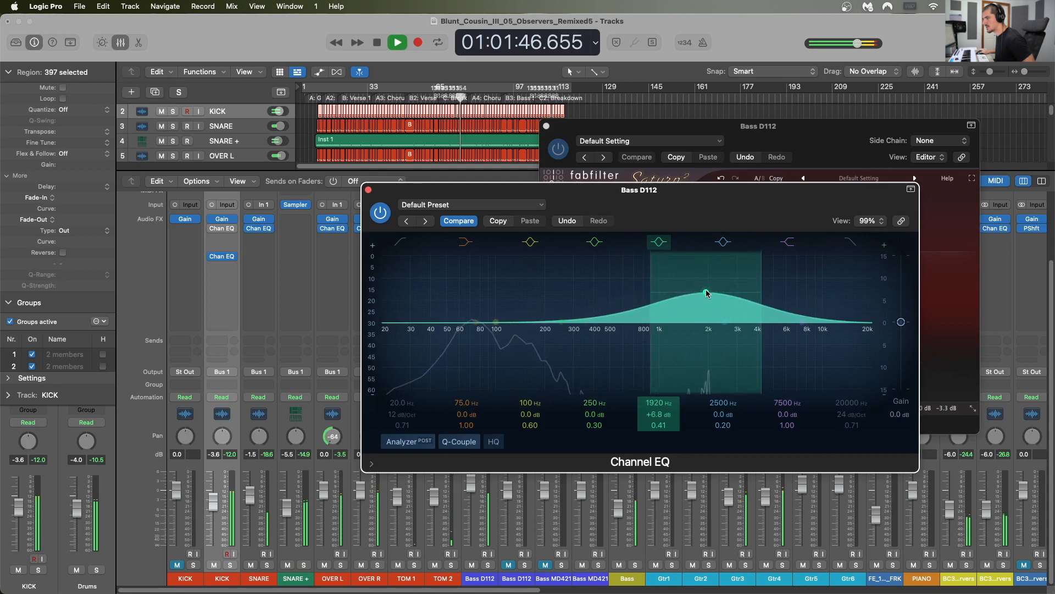
pyautogui.click(381, 213)
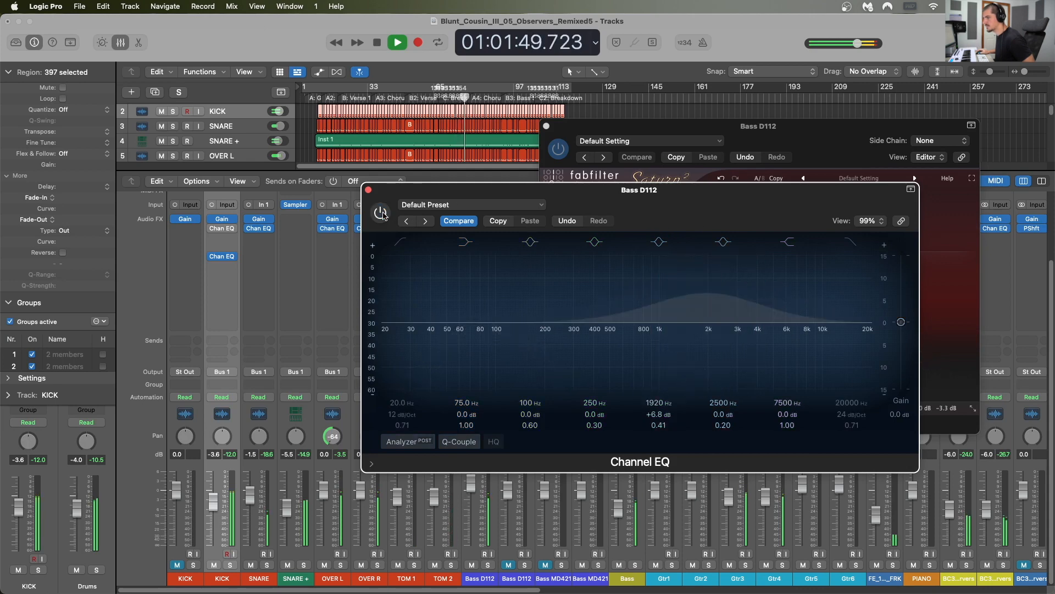
pyautogui.click(380, 213)
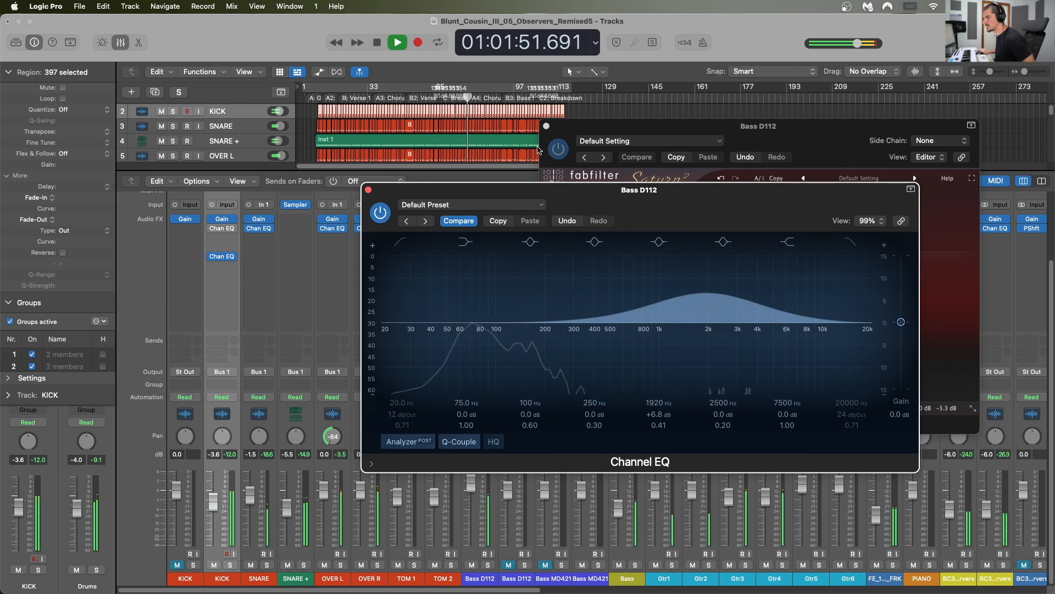
pyautogui.click(541, 150)
pyautogui.click(375, 204)
pyautogui.click(377, 215)
pyautogui.click(377, 215)
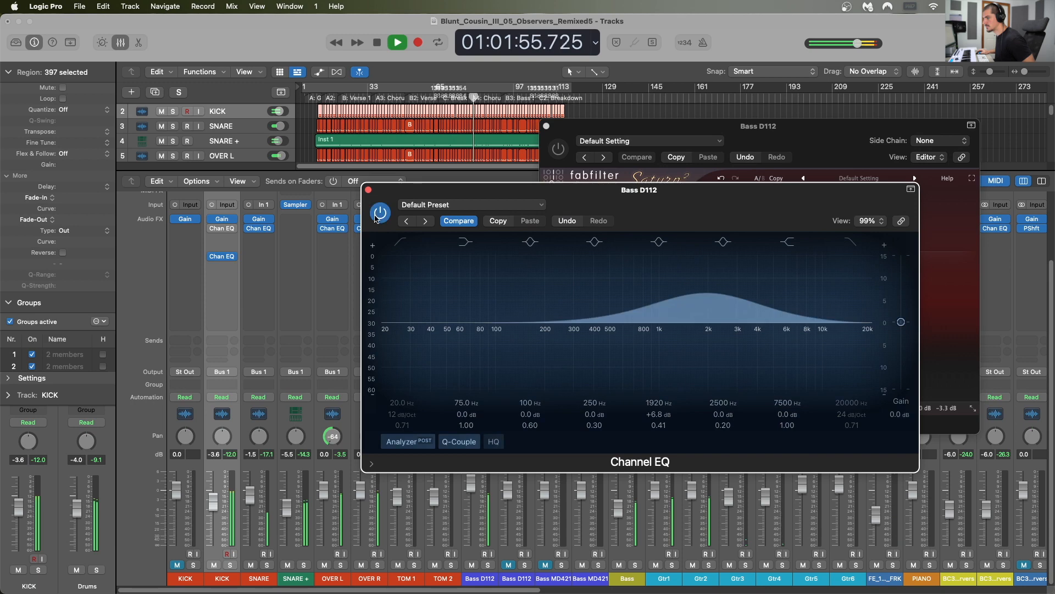
pyautogui.click(564, 138)
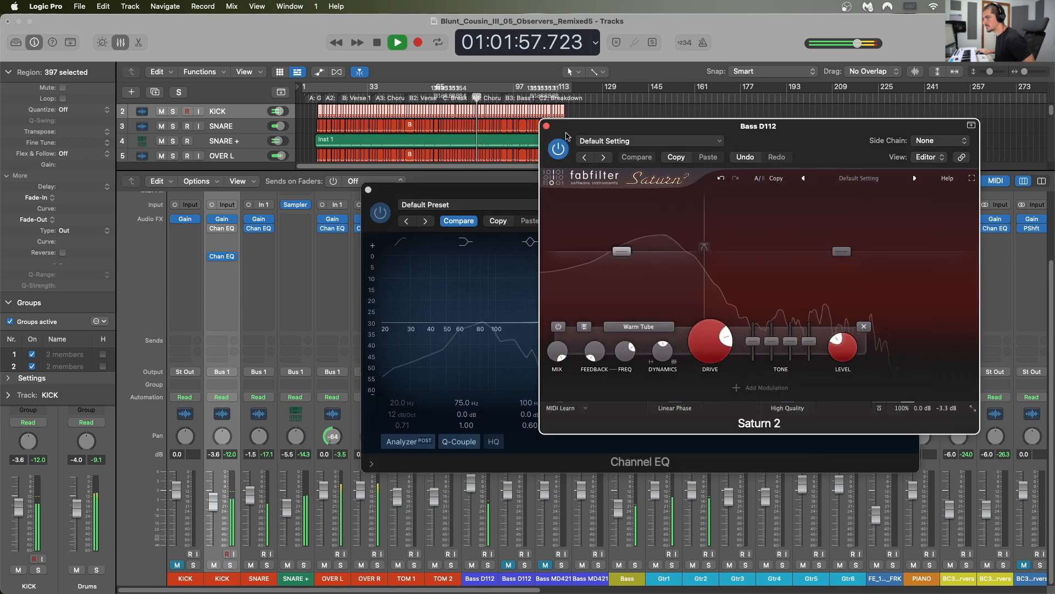
pyautogui.press('space')
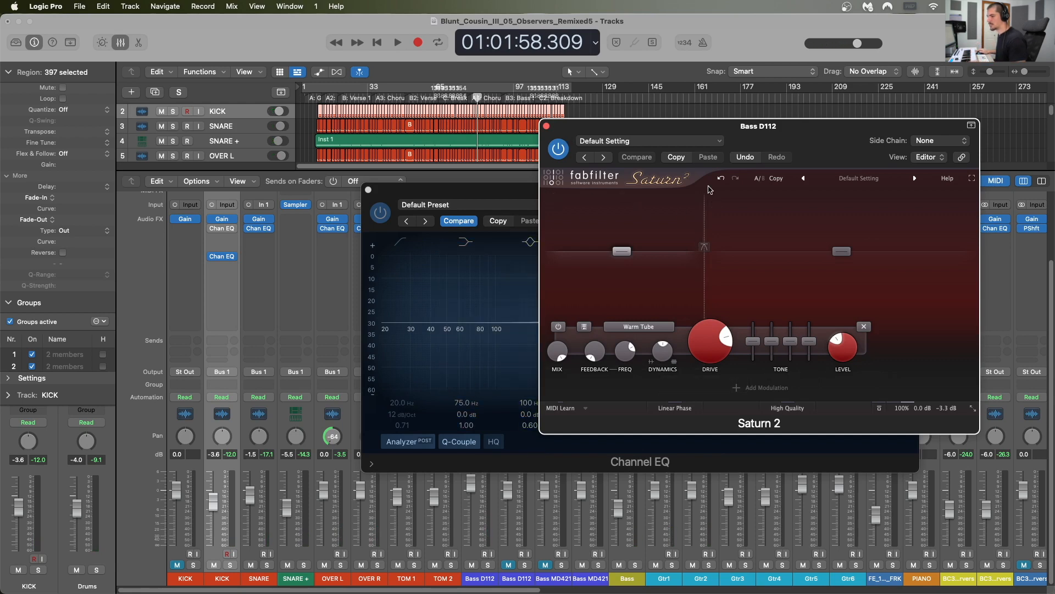
# Step: Close both plug-in windows and bypass the new Channel EQ and Saturn 2 on the first Bass D112 channel
pyautogui.click(546, 126)
pyautogui.click(369, 191)
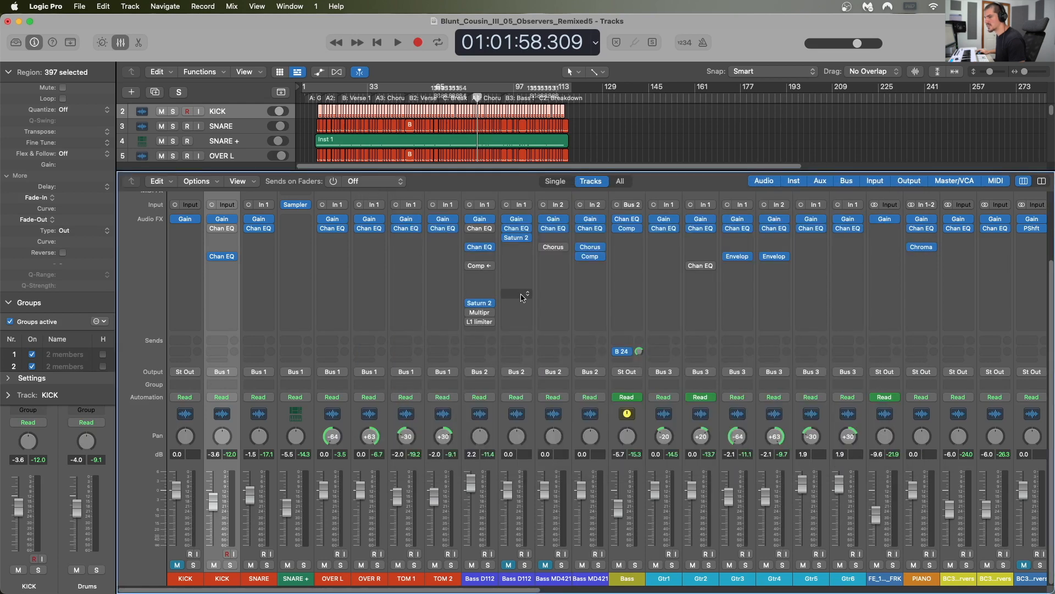
pyautogui.click(497, 427)
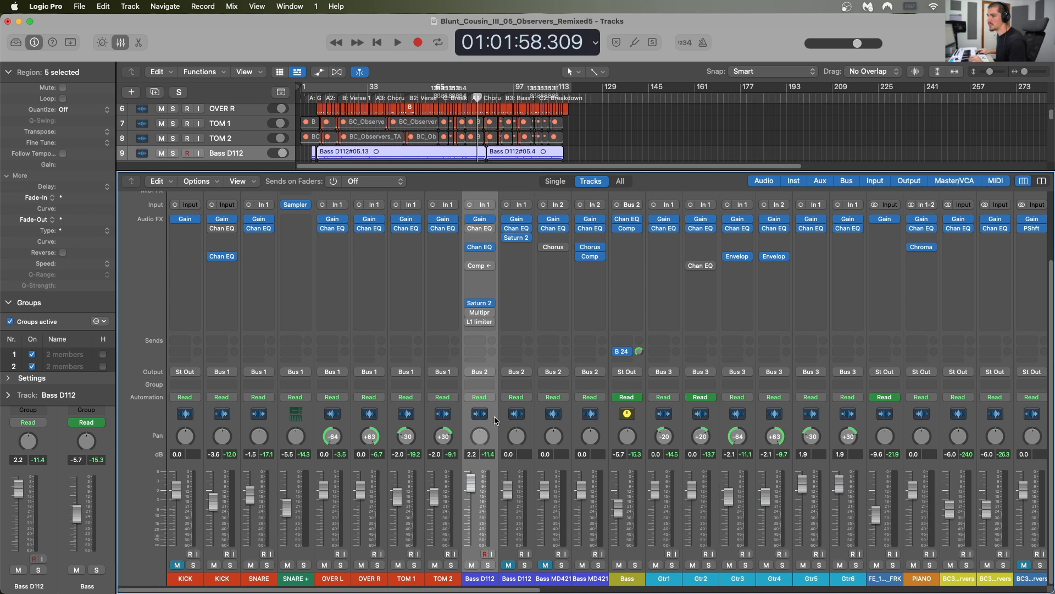
pyautogui.click(468, 247)
pyautogui.click(469, 303)
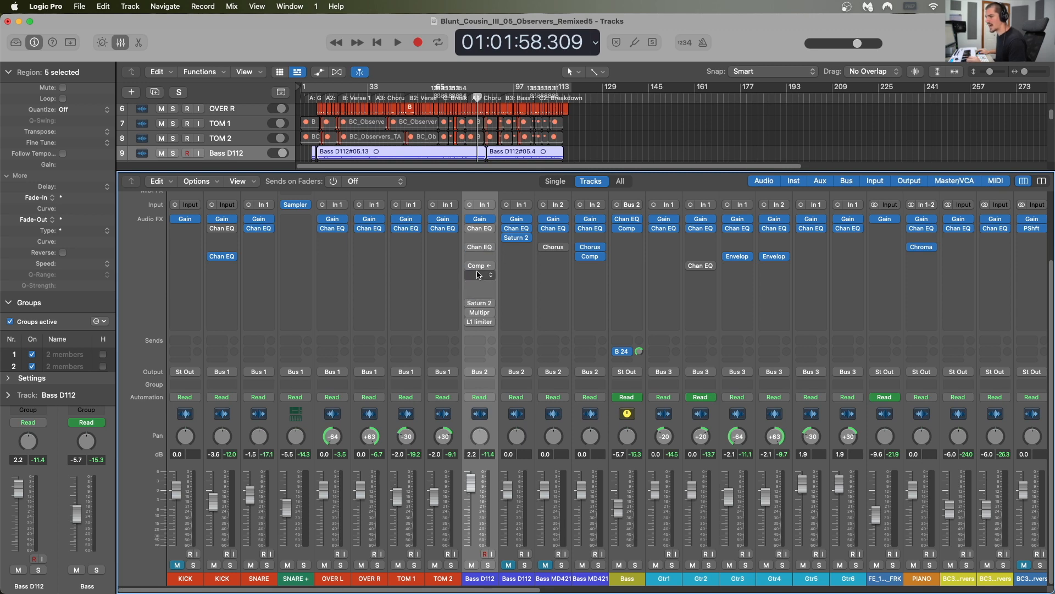
# Step: Insert the mono Waves RBass plug-in in the empty slot between the two Channel EQs on the first Bass D112 channel
pyautogui.click(482, 237)
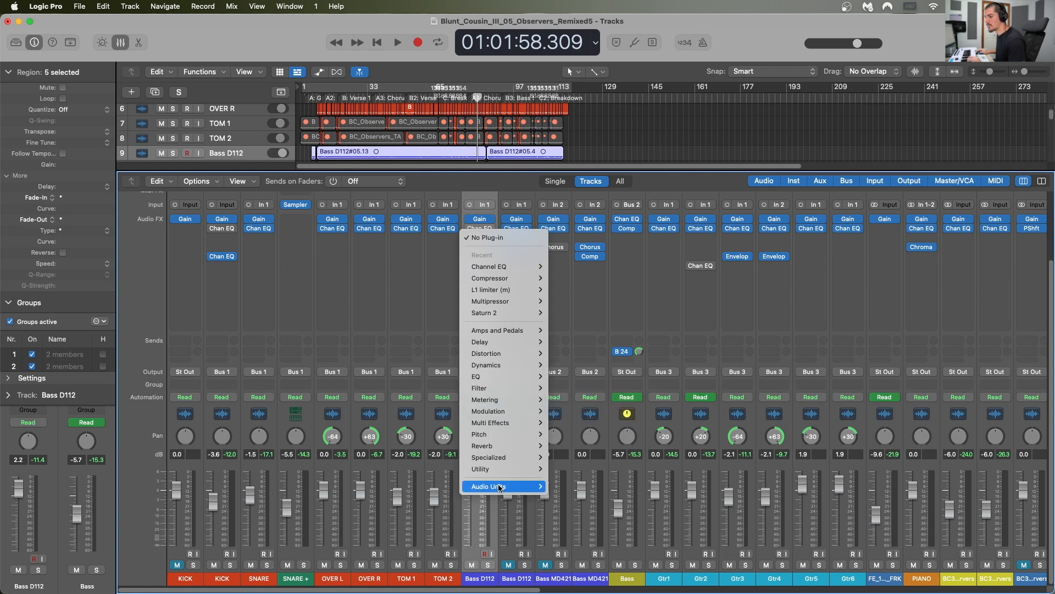
pyautogui.moveTo(495, 486)
pyautogui.scroll(-5, 602, 494)
pyautogui.moveTo(583, 547)
pyautogui.moveTo(695, 541)
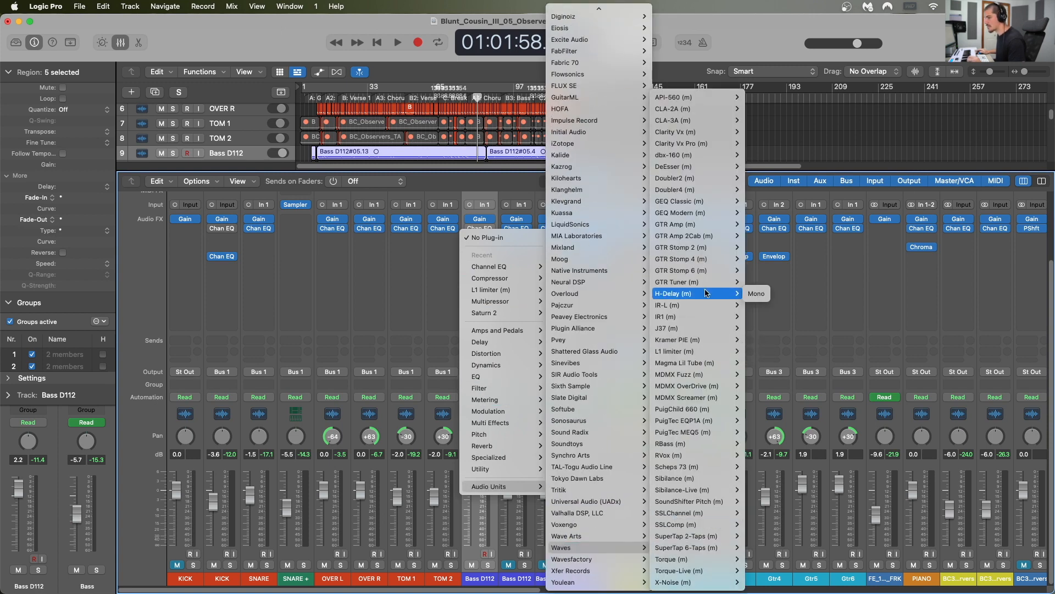
pyautogui.moveTo(687, 444)
pyautogui.click(764, 443)
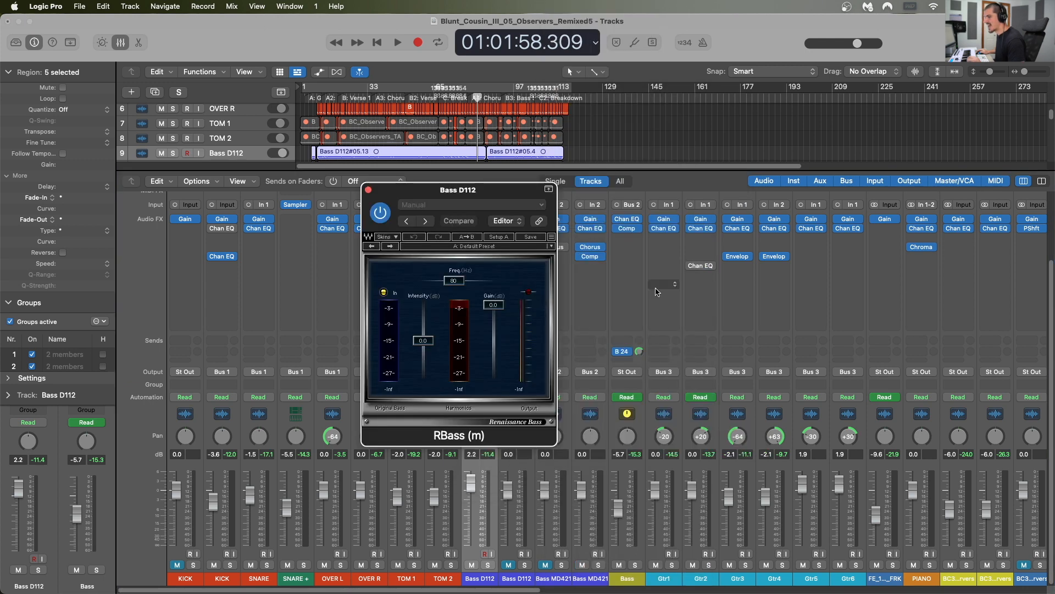
# Step: Set the RBass frequency to 104 Hz
pyautogui.moveTo(505, 196); pyautogui.dragTo(622, 203)
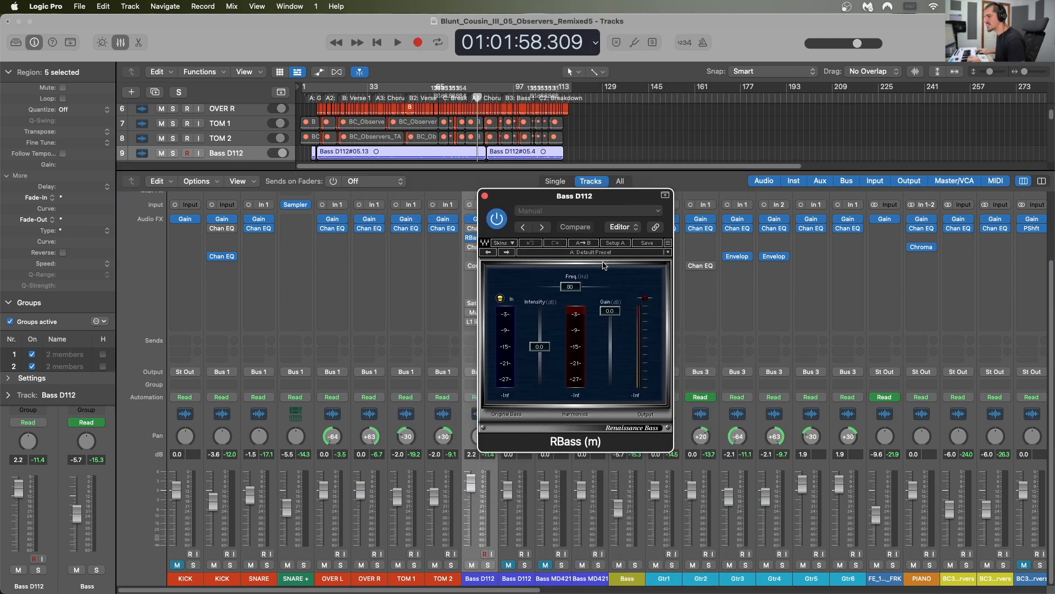
pyautogui.moveTo(579, 288); pyautogui.dragTo(582, 290)
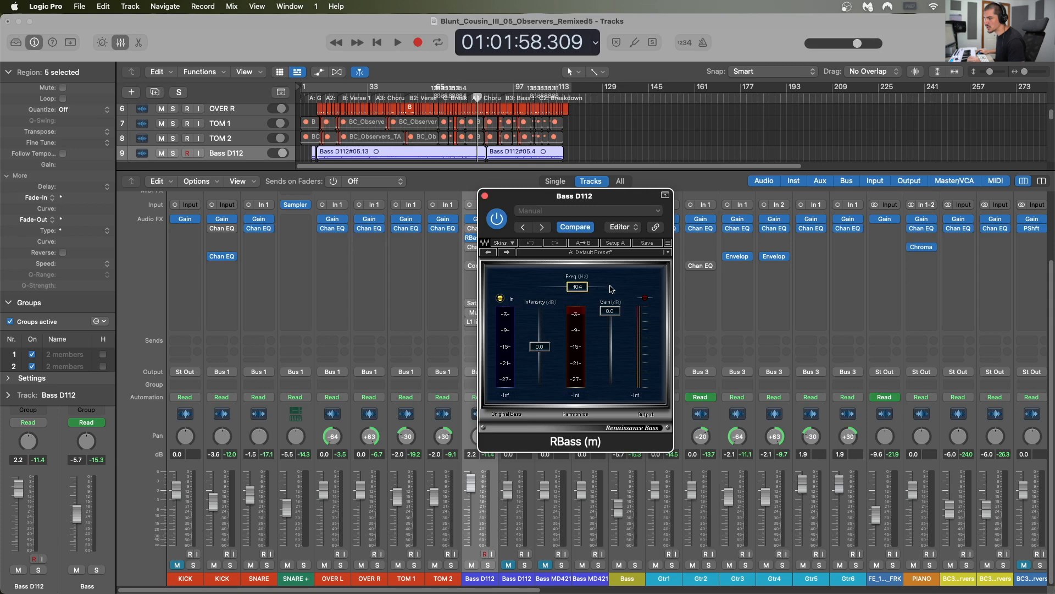
pyautogui.moveTo(579, 290); pyautogui.dragTo(579, 290)
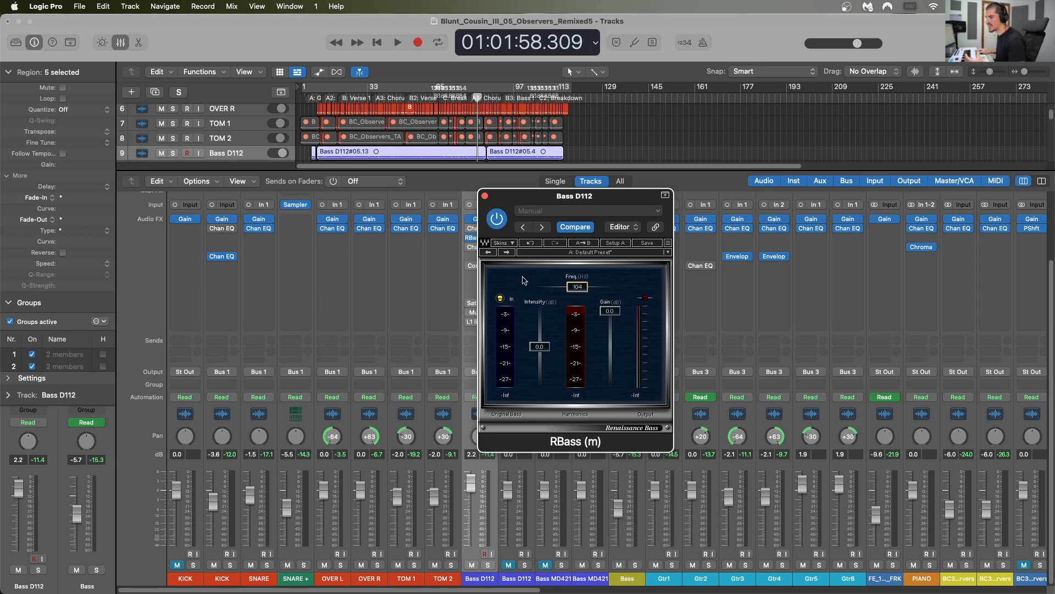
# Step: Start playback and adjust the RBass intensity to about -3.5 dB on the first Bass D112 channel
pyautogui.moveTo(539, 347); pyautogui.dragTo(544, 374)
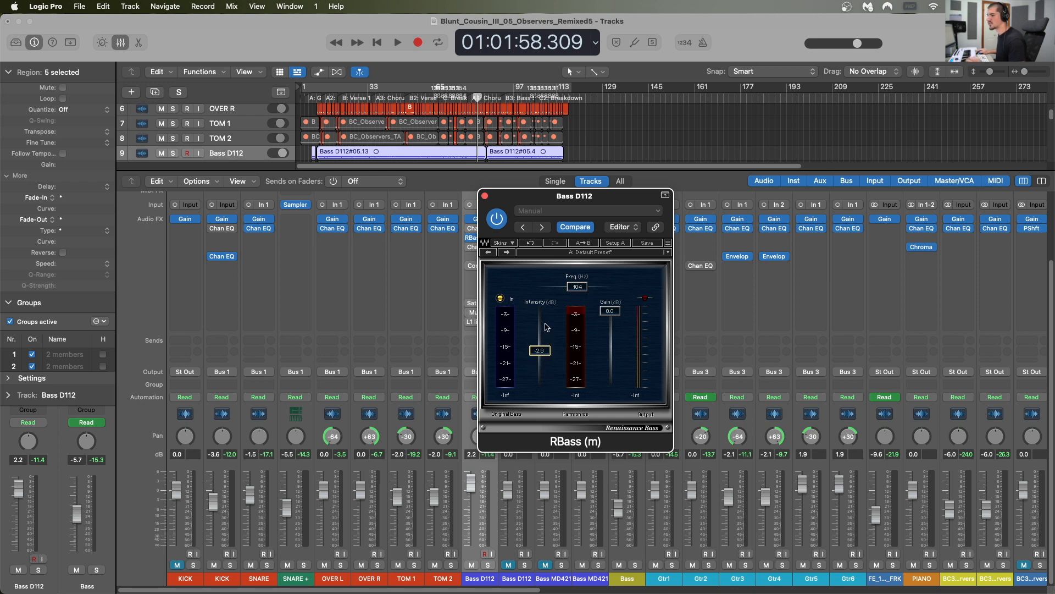
pyautogui.press('space')
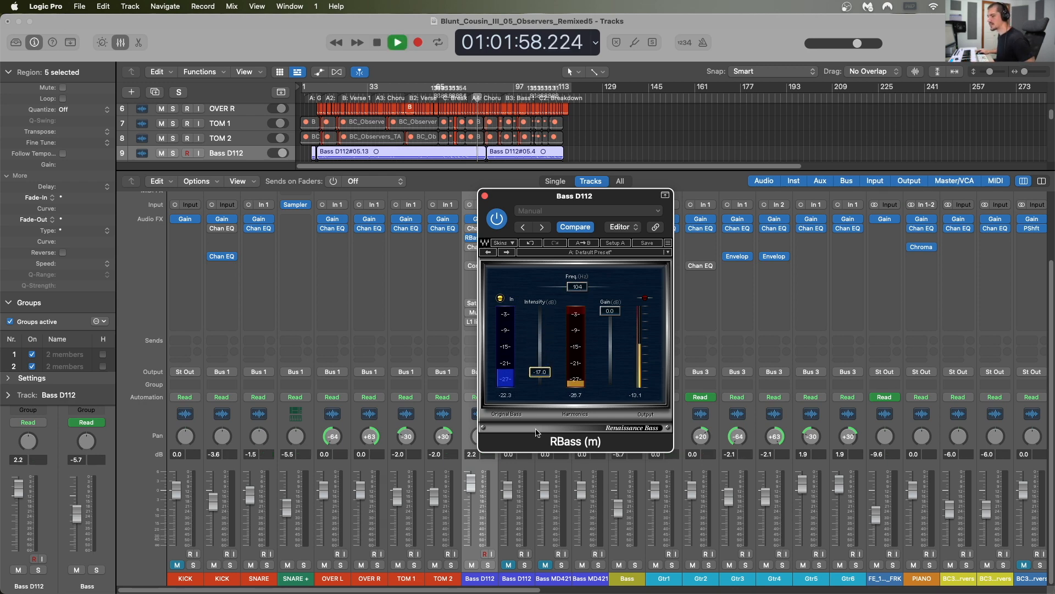
pyautogui.moveTo(545, 374)
pyautogui.mouseDown()
pyautogui.moveTo(543, 322)
pyautogui.moveTo(534, 409)
pyautogui.moveTo(535, 382)
pyautogui.mouseUp()
# Step: Compare the playing mix with RBass bypassed and active, and stop playback
pyautogui.click(499, 220)
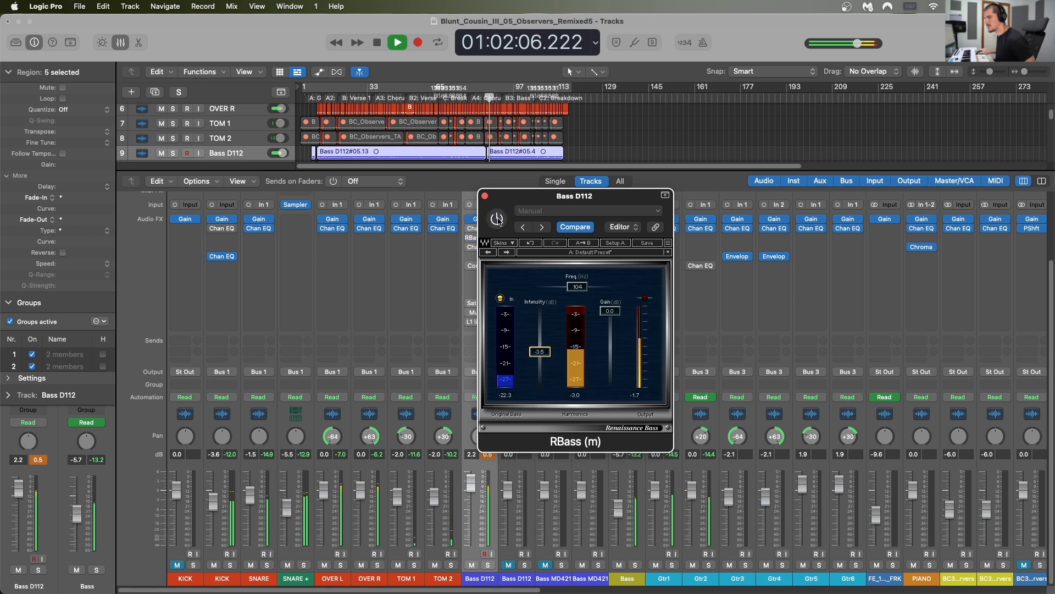
pyautogui.click(498, 220)
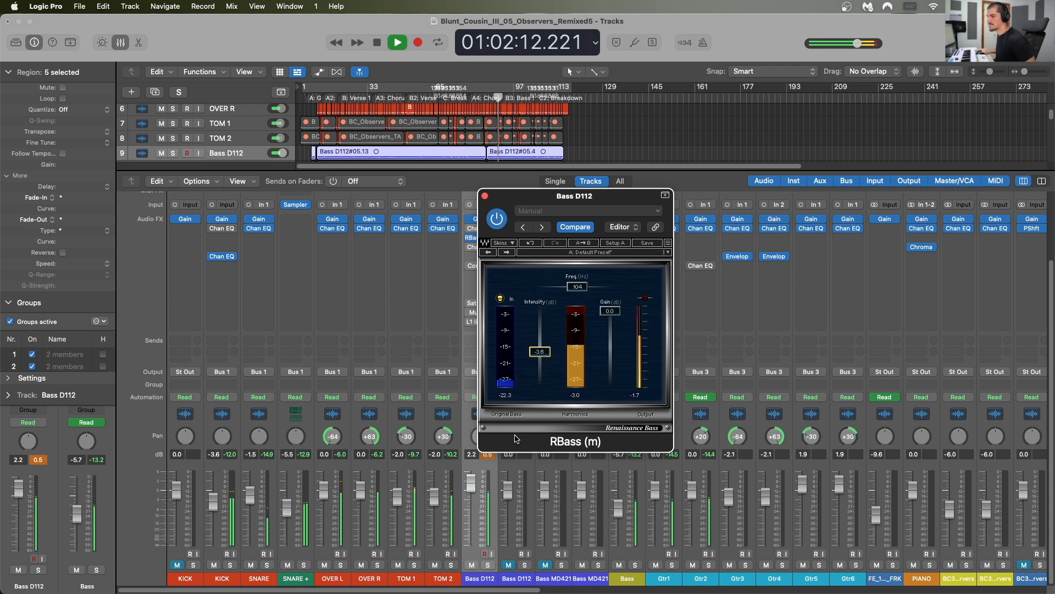
pyautogui.press('space')
pyautogui.click(492, 456)
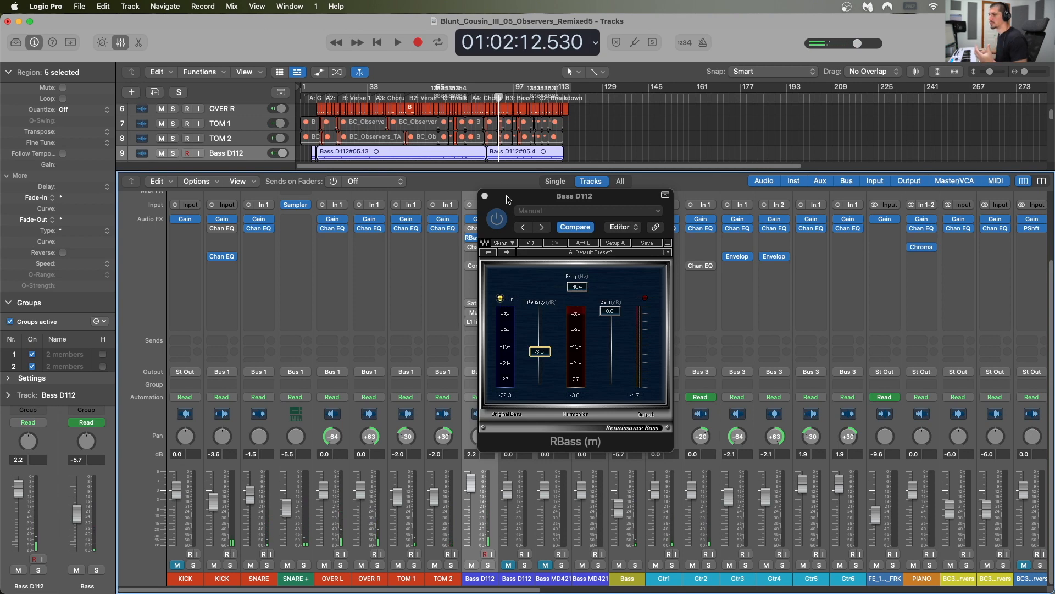
# Step: Move the RBass window off the bass channel strips, bypass the plug-in and close its window
pyautogui.moveTo(506, 201); pyautogui.dragTo(649, 157)
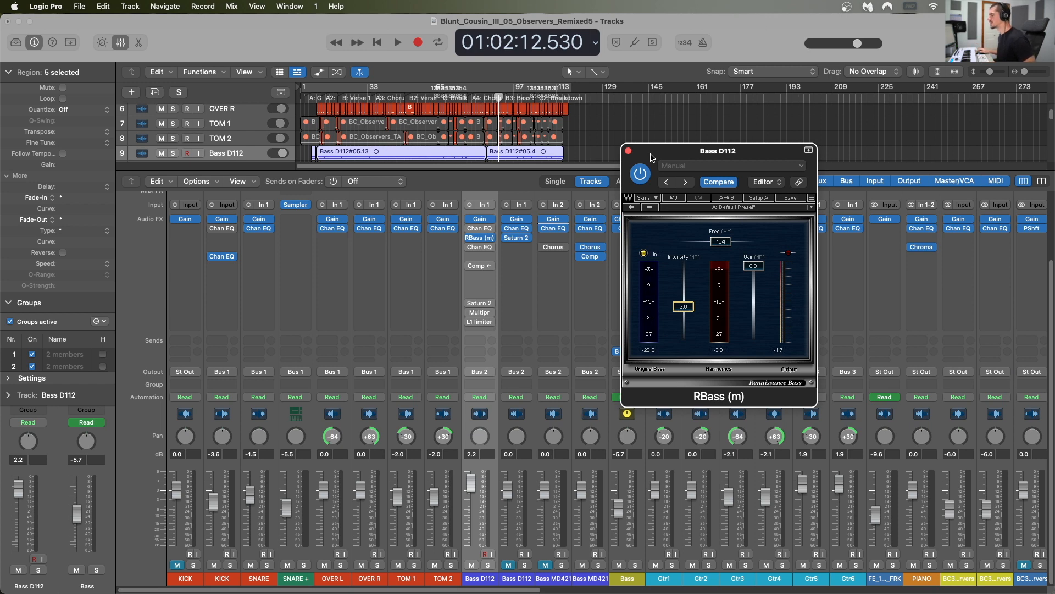
pyautogui.click(641, 173)
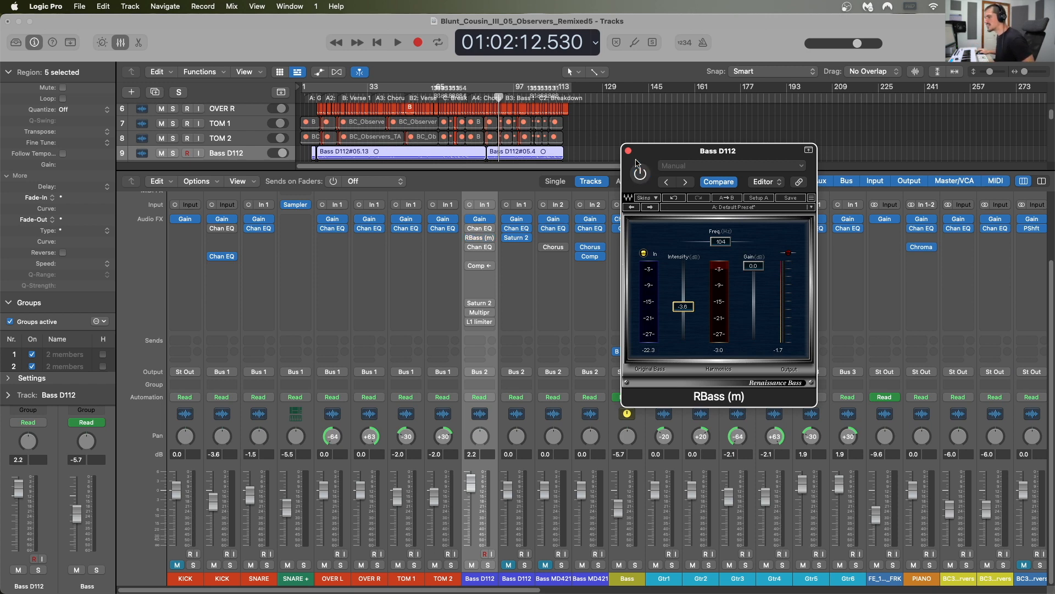
pyautogui.click(628, 151)
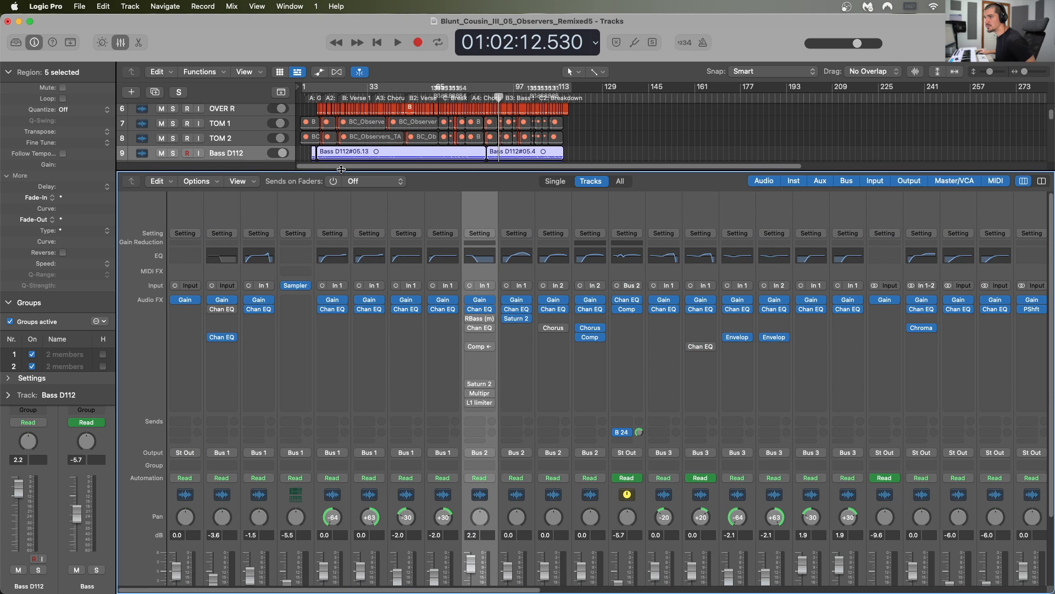
# Step: Enlarge the tracks area above the mixer and zoom in on the two Bass D112 tracks
pyautogui.moveTo(341, 172); pyautogui.dragTo(341, 272)
pyautogui.press('z')
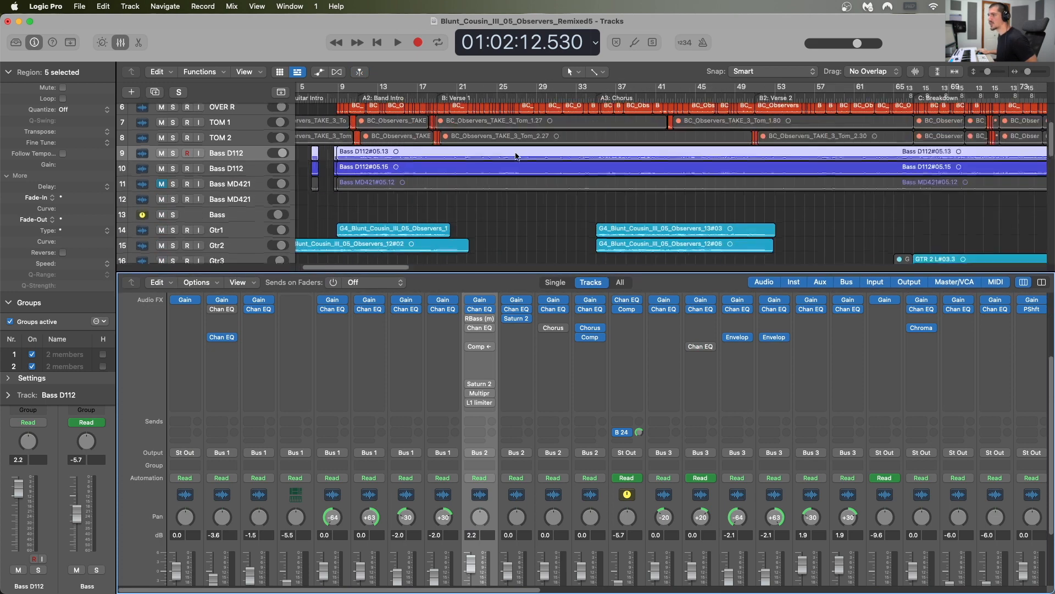
pyautogui.click(455, 99)
pyautogui.press('super+Right')
pyautogui.press('super+Right')
pyautogui.press('super+Right')
pyautogui.press('super+Right')
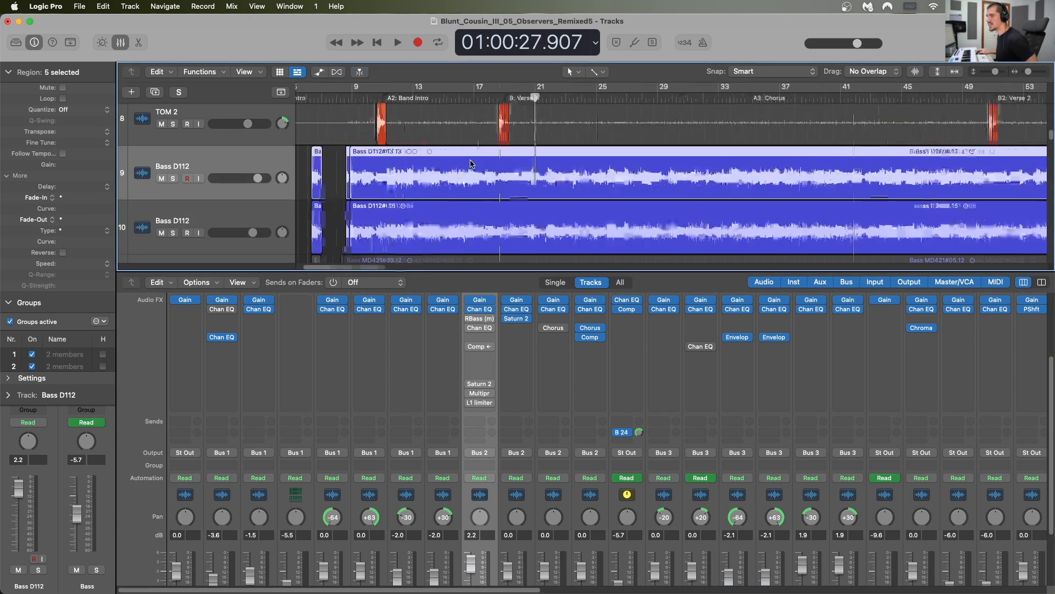
pyautogui.click(390, 188)
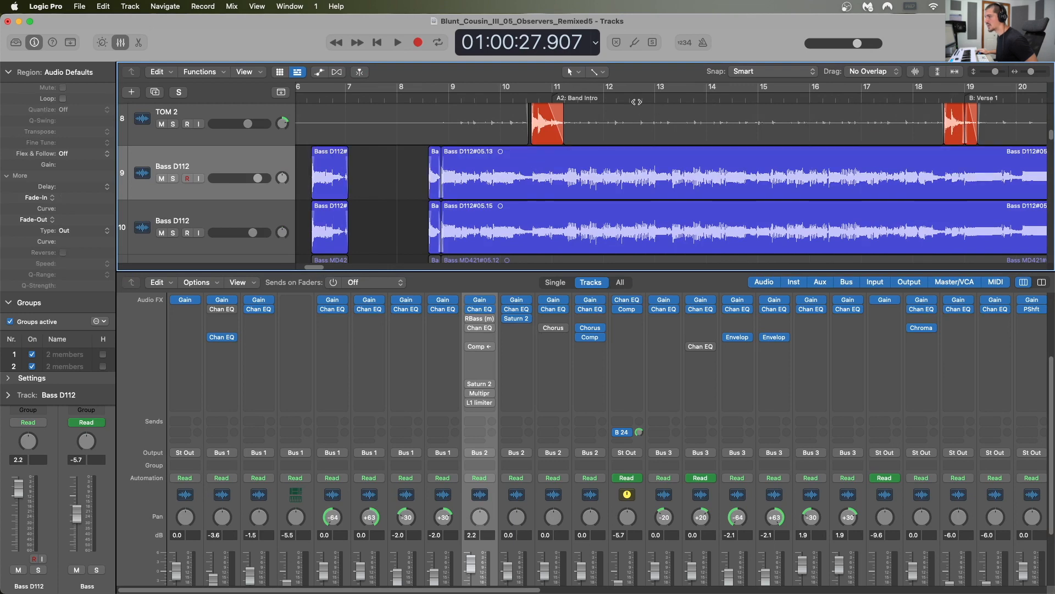
# Step: Place the playhead near bar 12 beat 3 and examine both Bass D112 waveforms up close for phase alignment
pyautogui.click(629, 99)
pyautogui.press('super+Right')
pyautogui.press('super+Right')
pyautogui.press('super+Right')
pyautogui.press('super+Right')
pyautogui.press('super+Right')
pyautogui.press('super+Right')
pyautogui.press('super+Right')
pyautogui.press('super+Right')
pyautogui.press('super+Right')
pyautogui.press('super+Right')
pyautogui.press('super+Right')
pyautogui.press('super+Right')
pyautogui.press('super+Right')
pyautogui.press('super+Right')
pyautogui.press('super+Right')
pyautogui.press('super+Right')
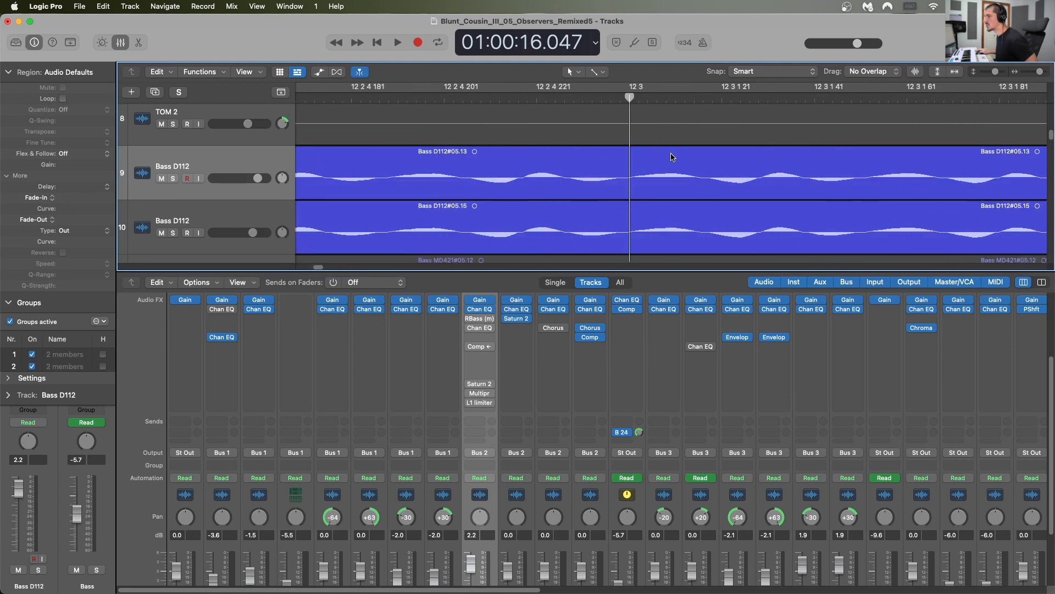
pyautogui.press('super+Left')
pyautogui.press('super+Left')
pyautogui.press('super+Left')
pyautogui.press('super+Left')
pyautogui.press('super+Left')
pyautogui.press('super+Left')
pyautogui.press('super+Left')
pyautogui.press('super+Left')
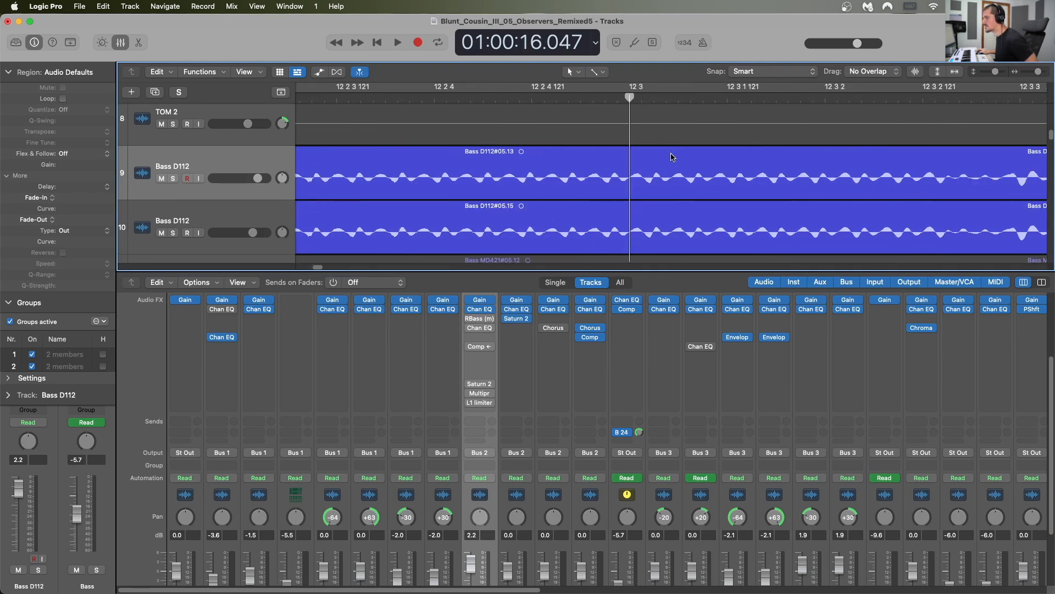
pyautogui.press('super+Left')
pyautogui.press('super+Left')
pyautogui.press('super+Left')
pyautogui.press('super+Left')
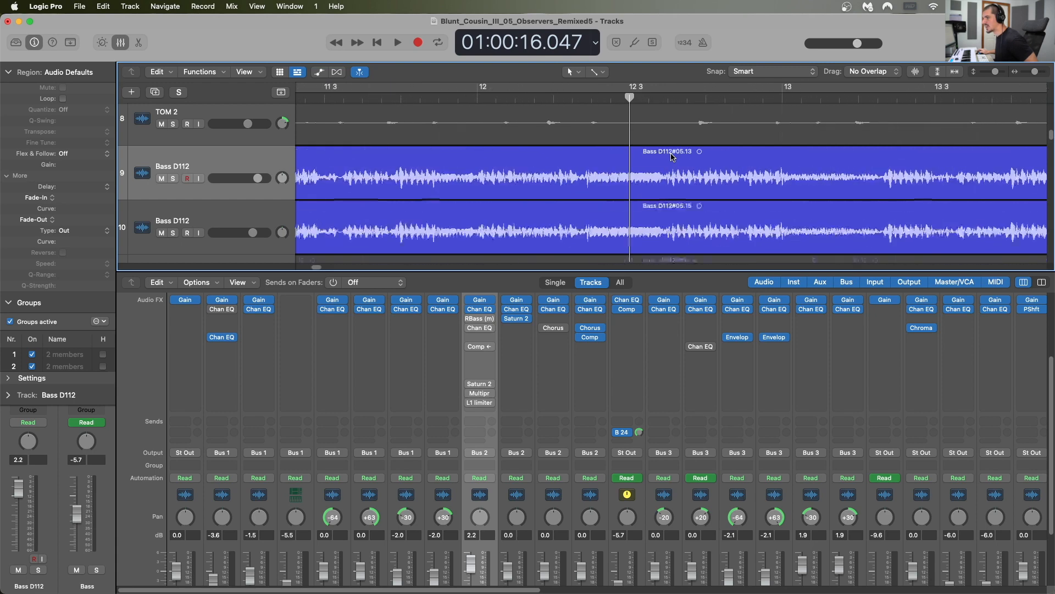
# Step: Open the active Channel EQ of both Bass D112 channels and arrange the two windows one above the other
pyautogui.scroll(-3, 496, 511)
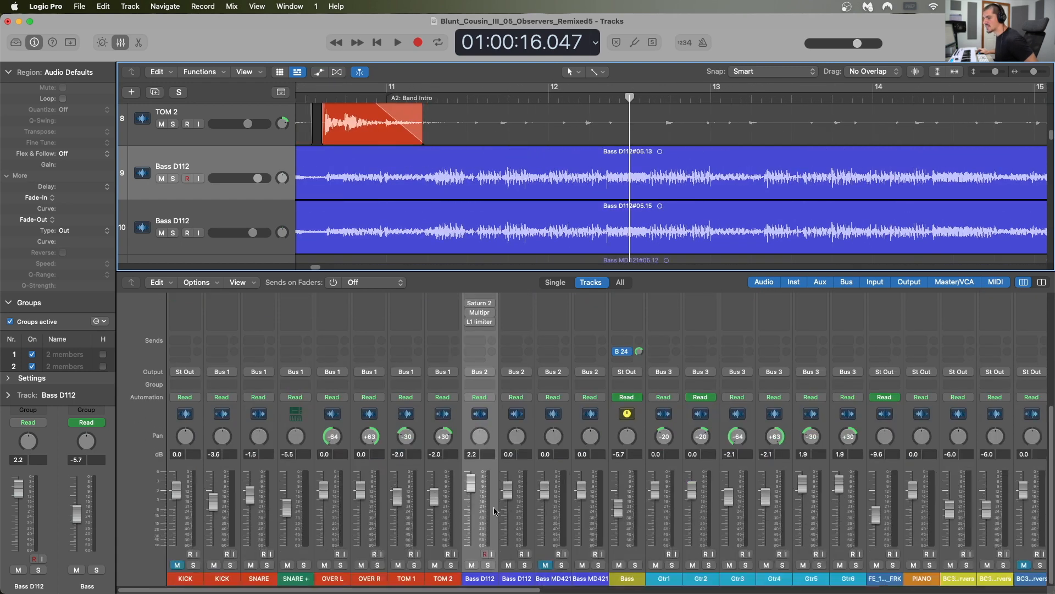
pyautogui.scroll(5, 496, 511)
pyautogui.click(480, 361)
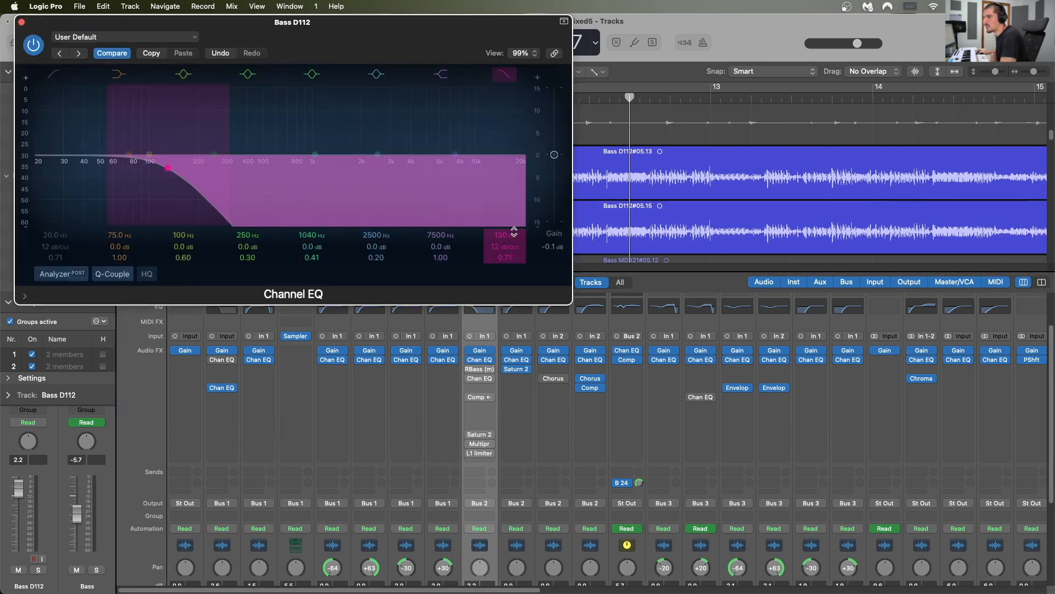
pyautogui.click(517, 361)
pyautogui.moveTo(583, 200); pyautogui.dragTo(599, 239)
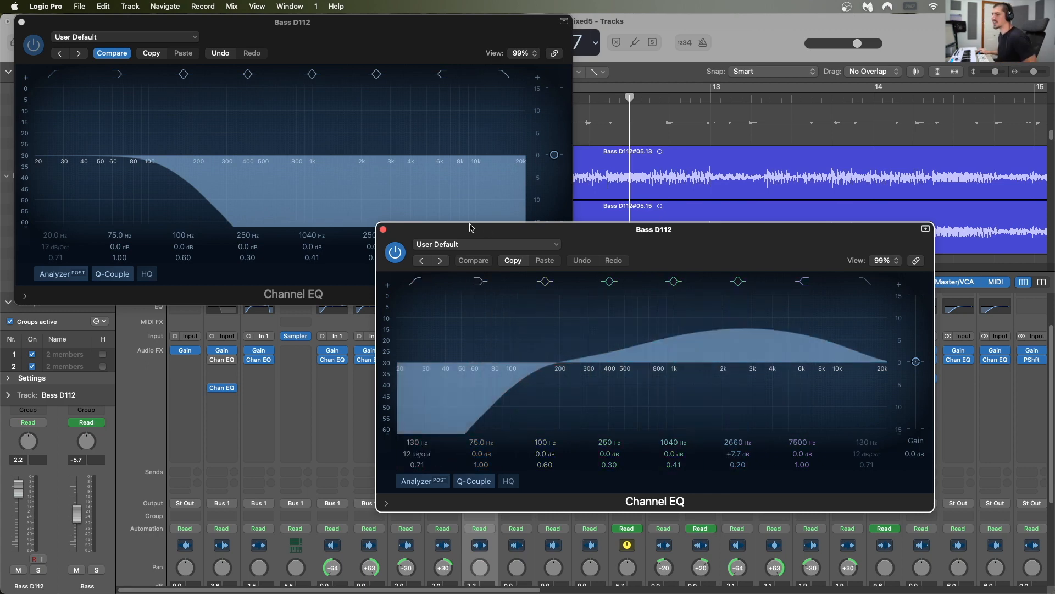
pyautogui.moveTo(426, 233); pyautogui.dragTo(47, 216)
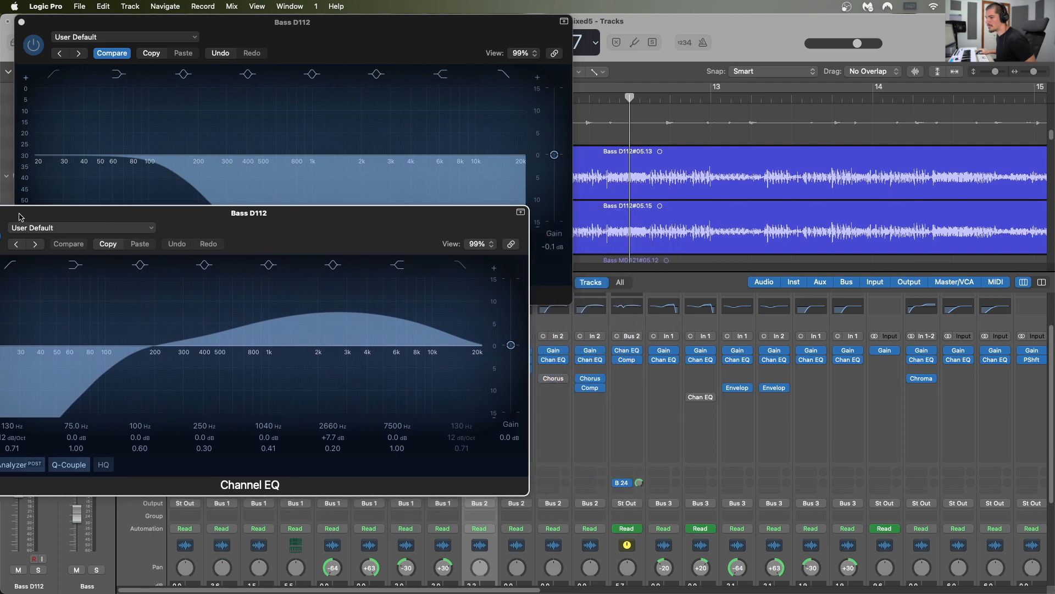
pyautogui.moveTo(255, 227); pyautogui.dragTo(371, 235)
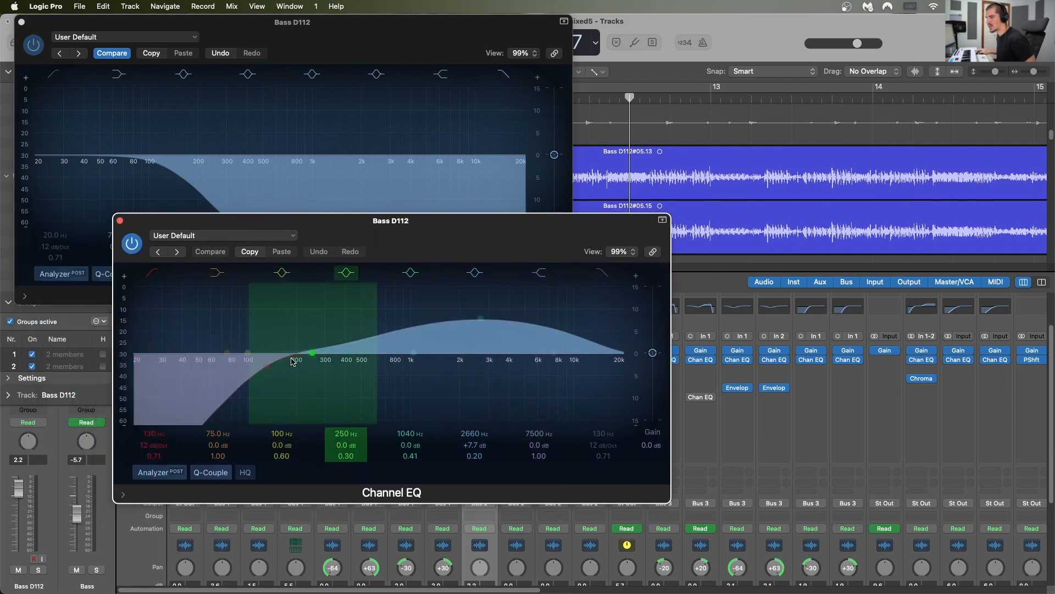
pyautogui.moveTo(308, 221); pyautogui.dragTo(234, 310)
pyautogui.moveTo(285, 22)
pyautogui.mouseDown()
pyautogui.moveTo(267, 45)
pyautogui.moveTo(274, 22)
pyautogui.mouseUp()
pyautogui.moveTo(332, 312); pyautogui.dragTo(294, 275)
# Step: Play the mix with both bass EQ analyzers showing, solo and unsolo the second Bass D112 channel, and close both EQ windows
pyautogui.scroll(-5, 627, 387)
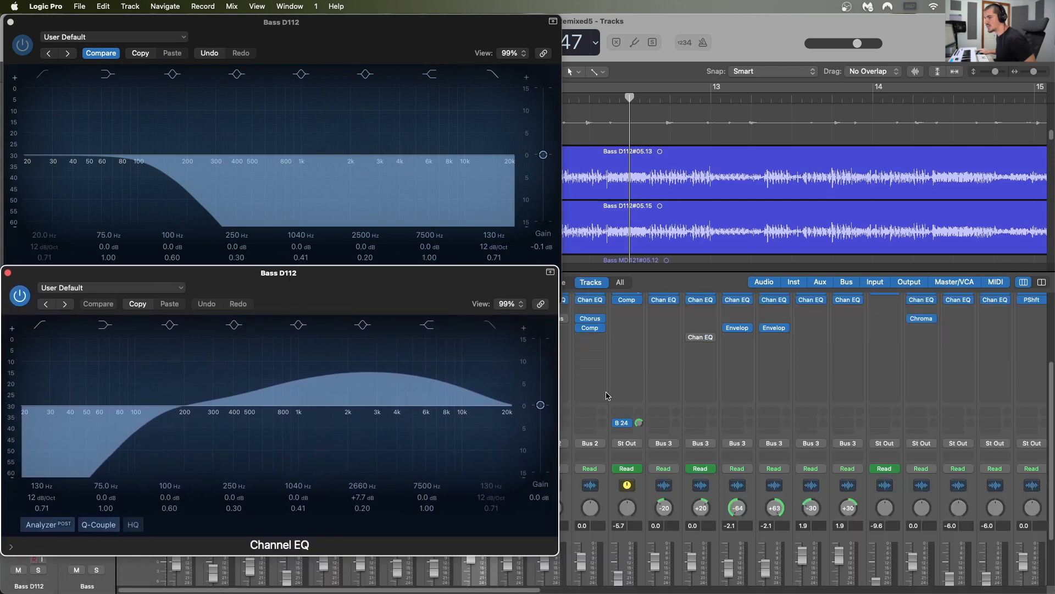
pyautogui.press('space')
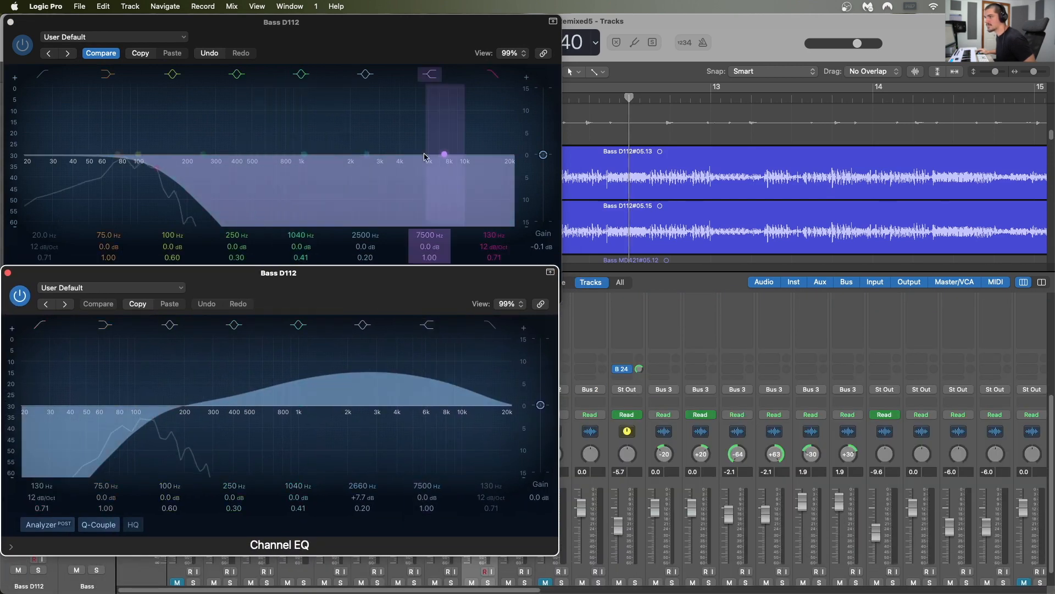
pyautogui.scroll(-2, 532, 590)
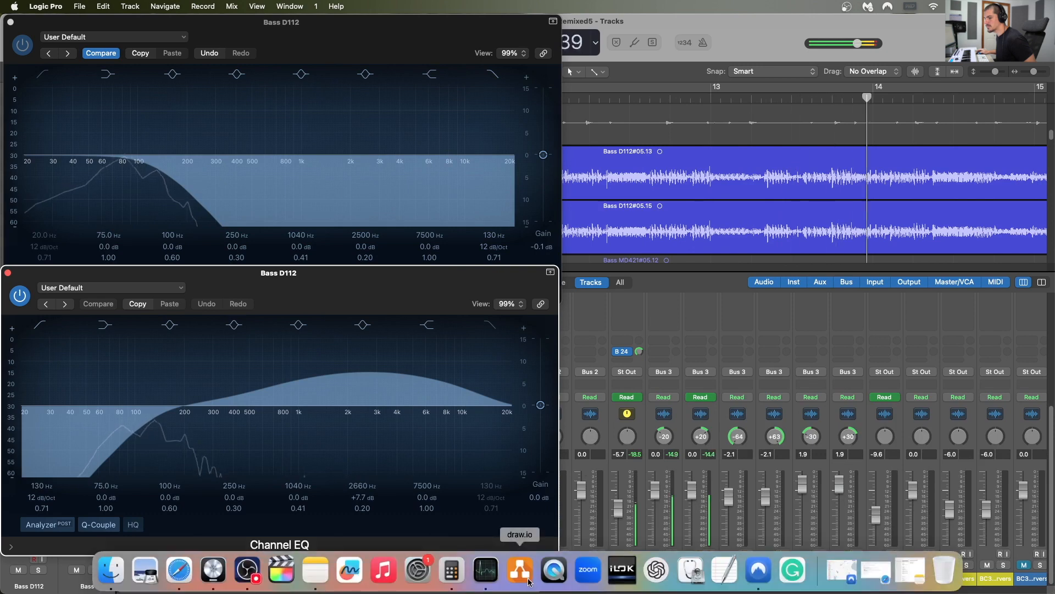
pyautogui.click(525, 565)
pyautogui.click(525, 565)
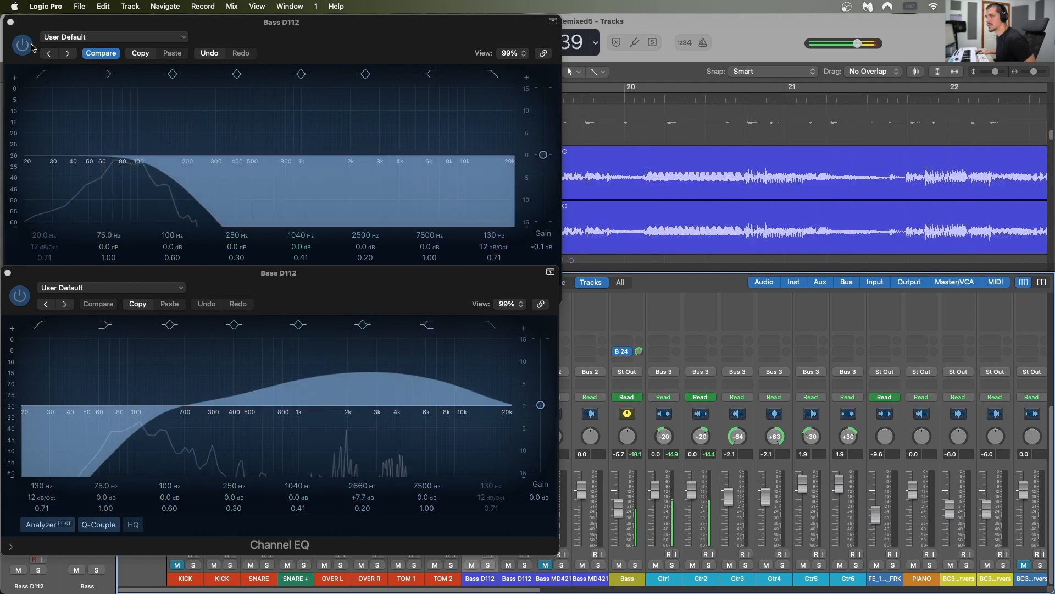
pyautogui.click(10, 23)
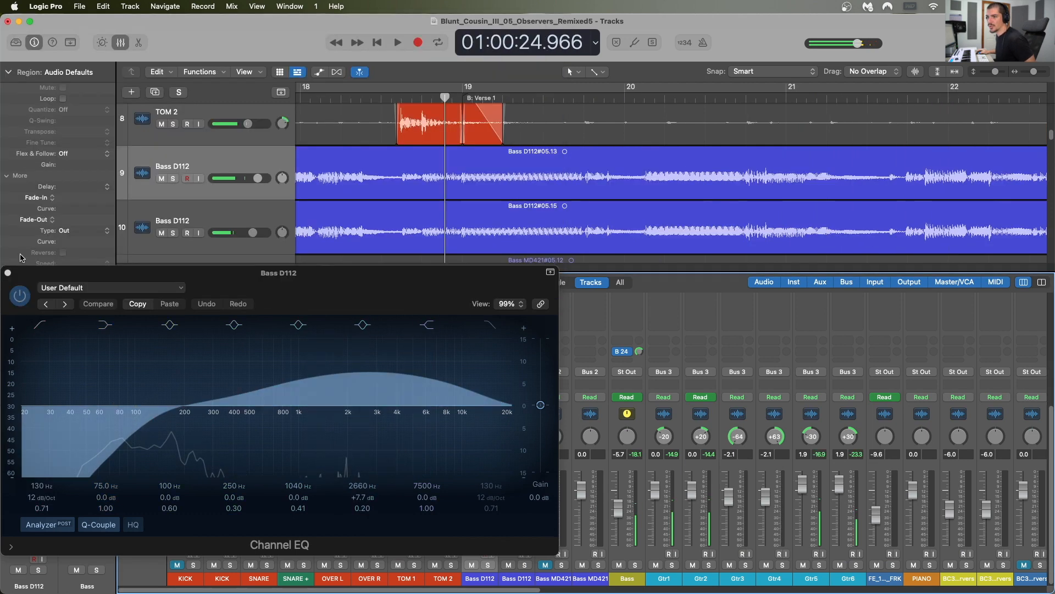
pyautogui.click(7, 273)
# Step: Enable the L1 limiter on the first Bass D112 channel and view the Saturn 2 settings on the second Bass D112 channel
pyautogui.scroll(5, 407, 480)
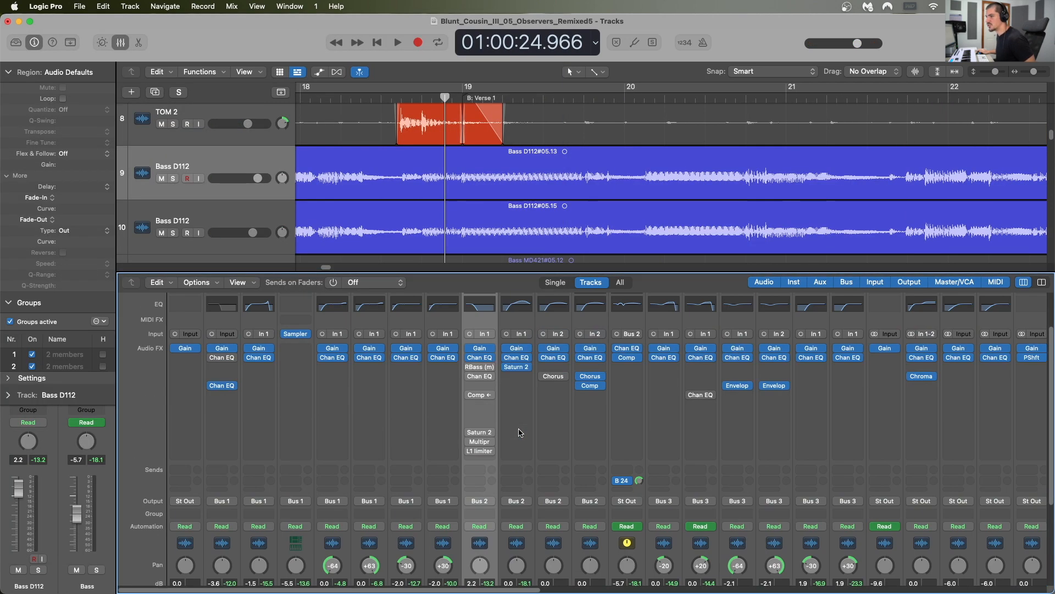
pyautogui.click(480, 455)
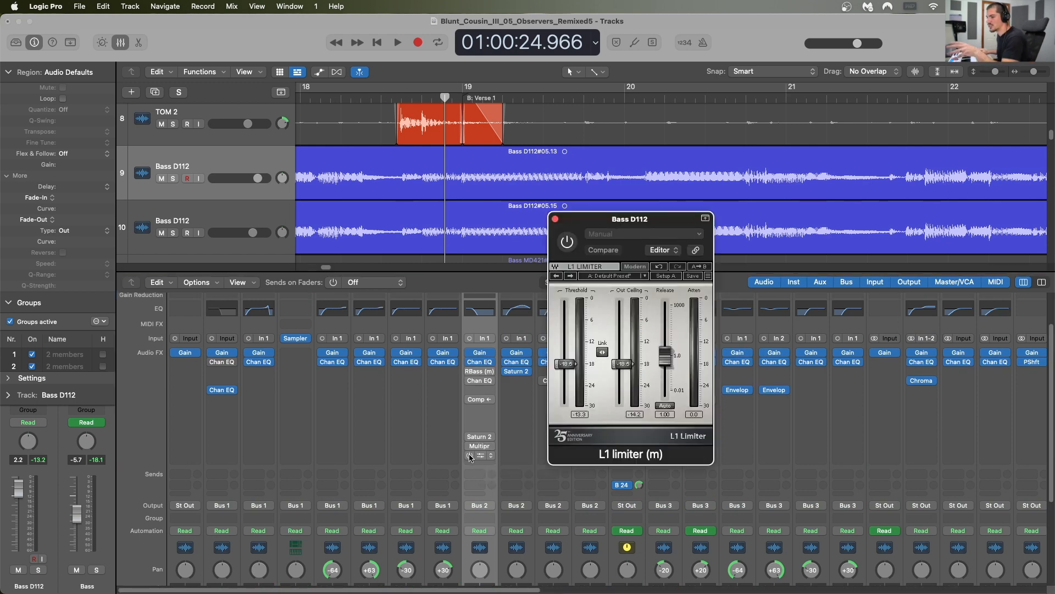
pyautogui.click(556, 219)
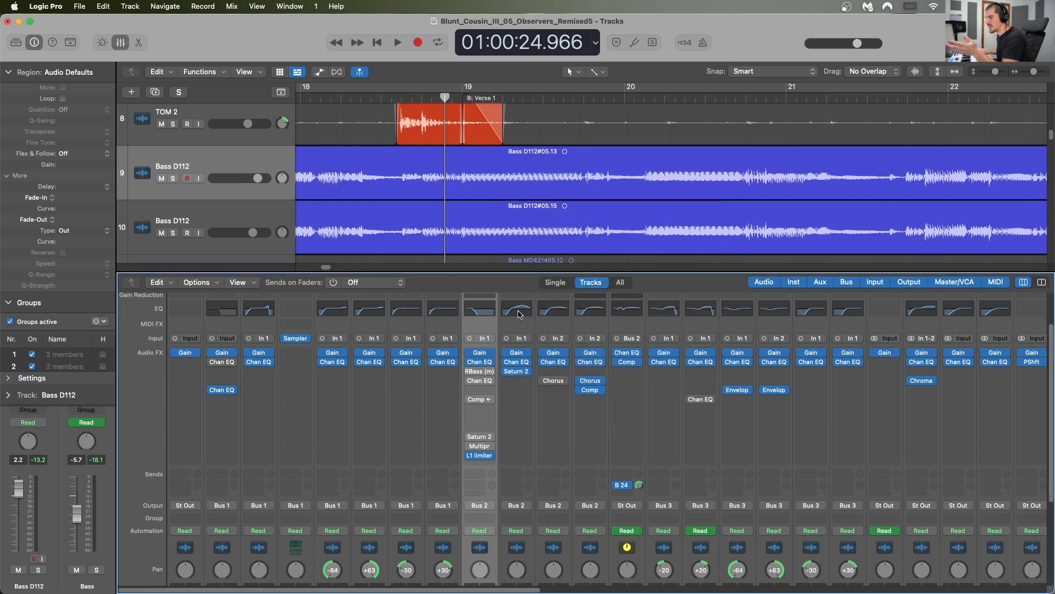
pyautogui.click(517, 372)
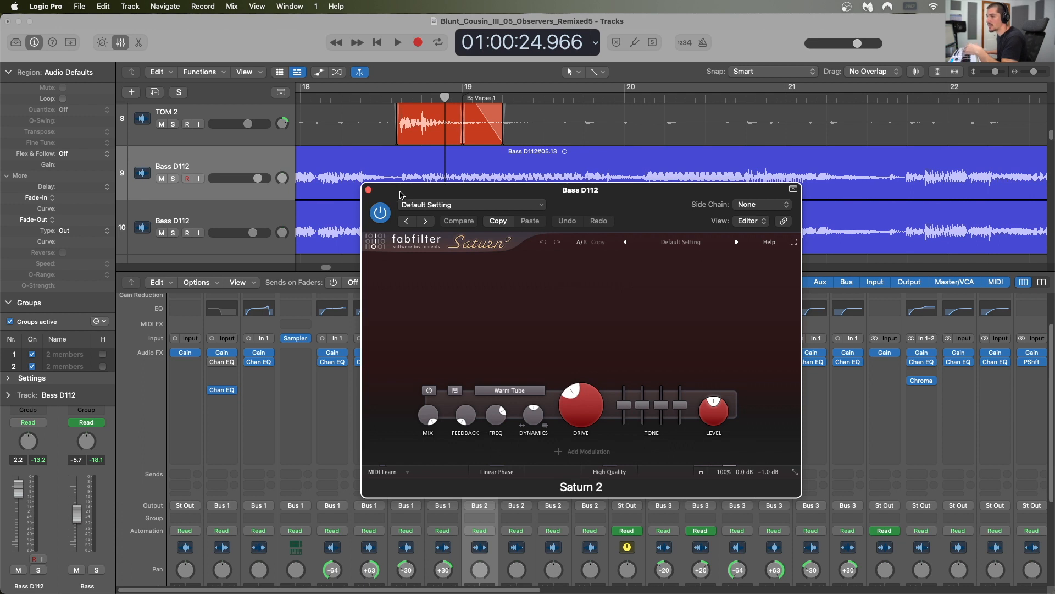
pyautogui.click(368, 191)
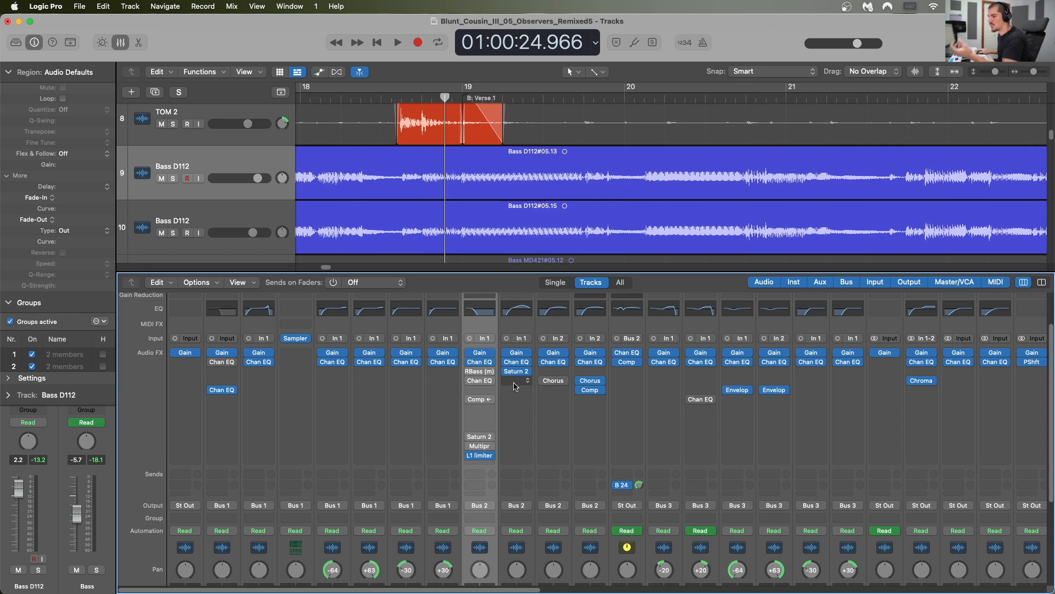
# Step: Select the Bass bus channel and examine its Compressor settings and its Channel EQ curve
pyautogui.scroll(-1, 516, 386)
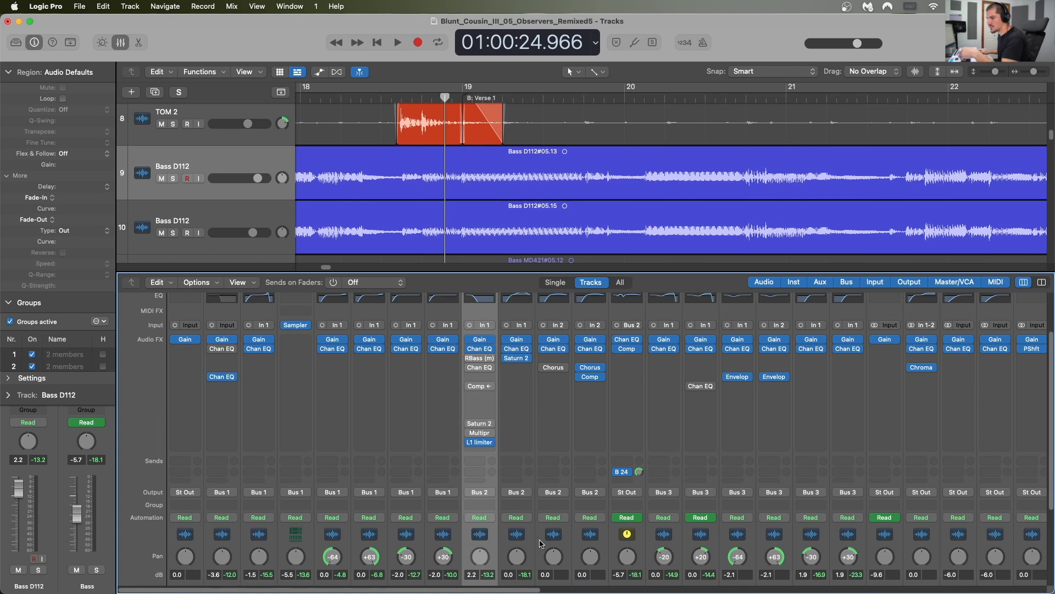
pyautogui.click(526, 540)
pyautogui.click(494, 551)
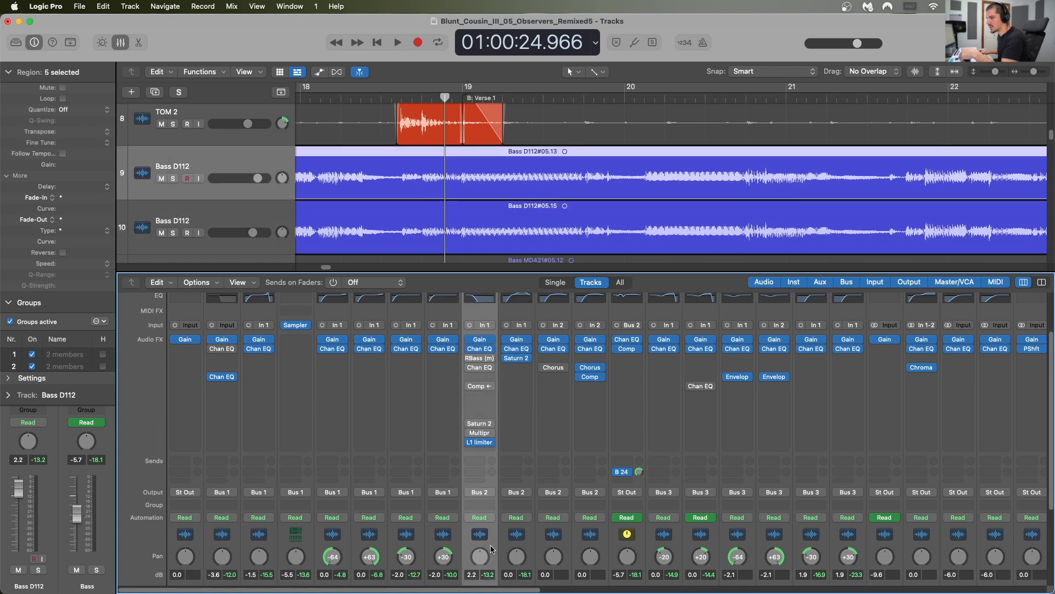
pyautogui.click(638, 545)
pyautogui.scroll(1, 627, 389)
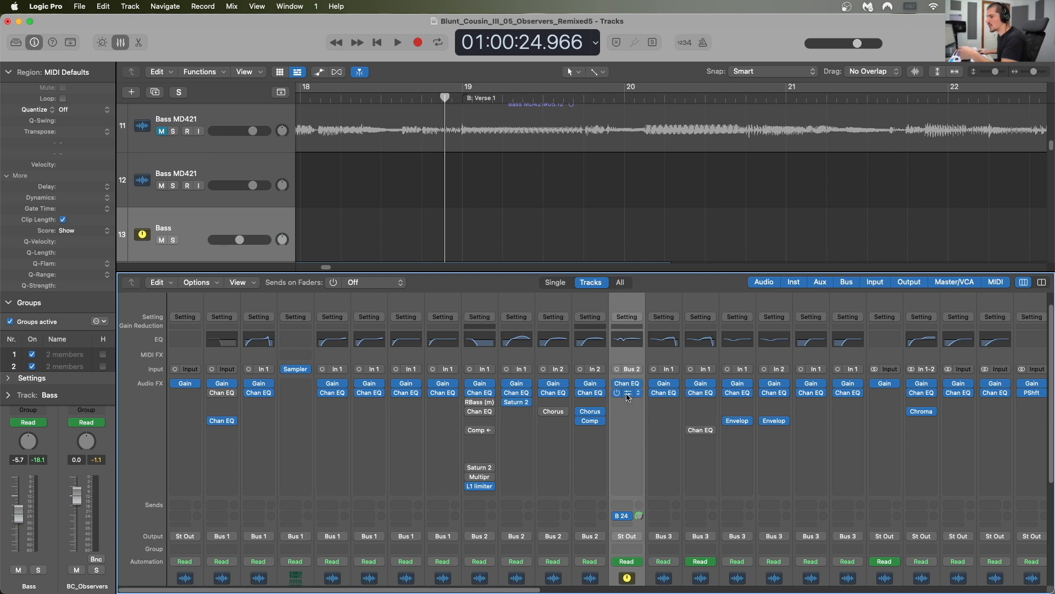
pyautogui.click(627, 392)
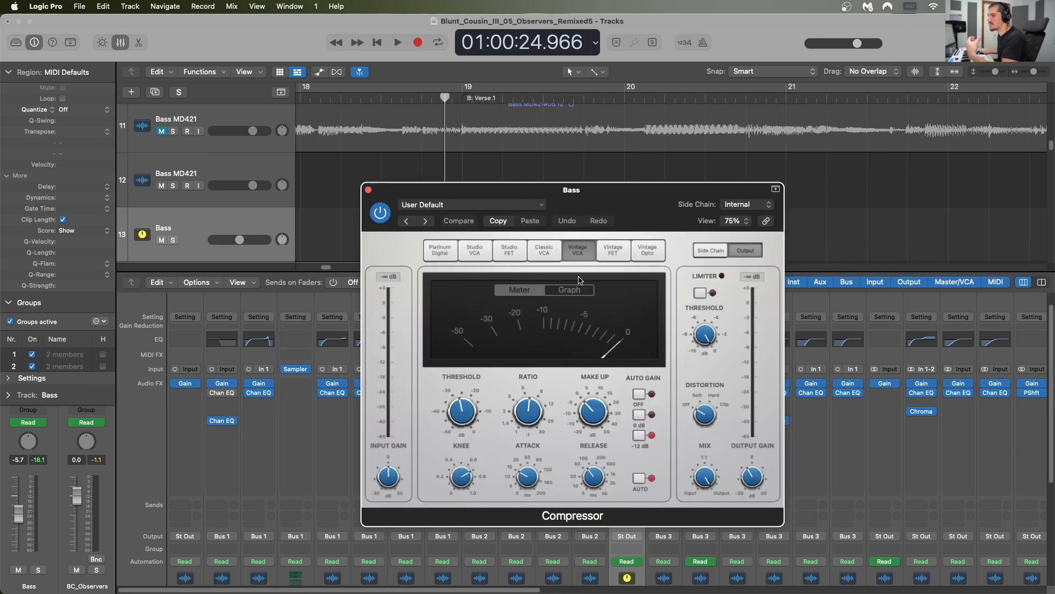
pyautogui.click(369, 190)
pyautogui.click(627, 341)
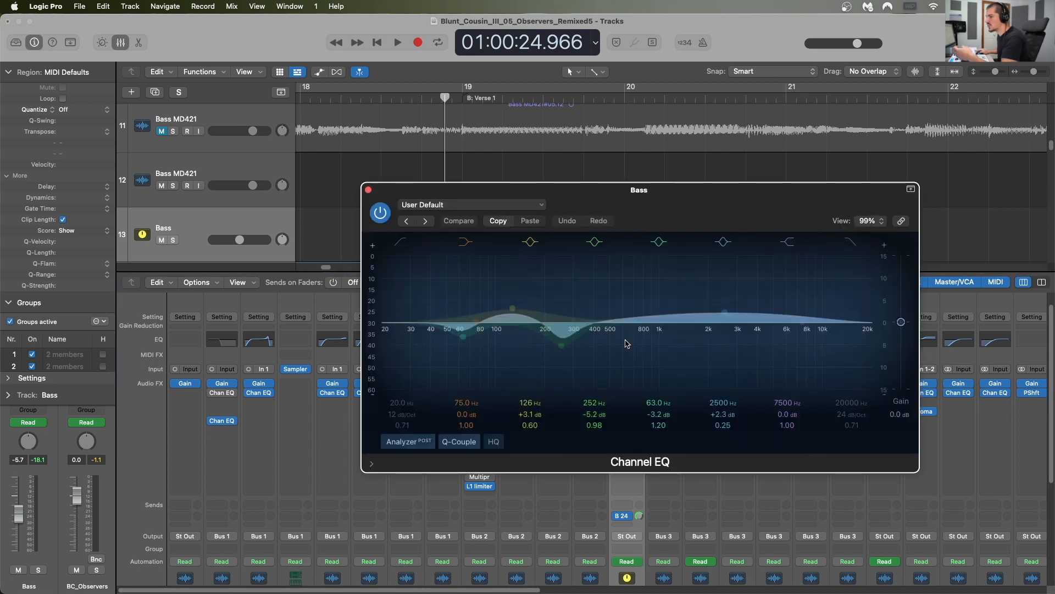